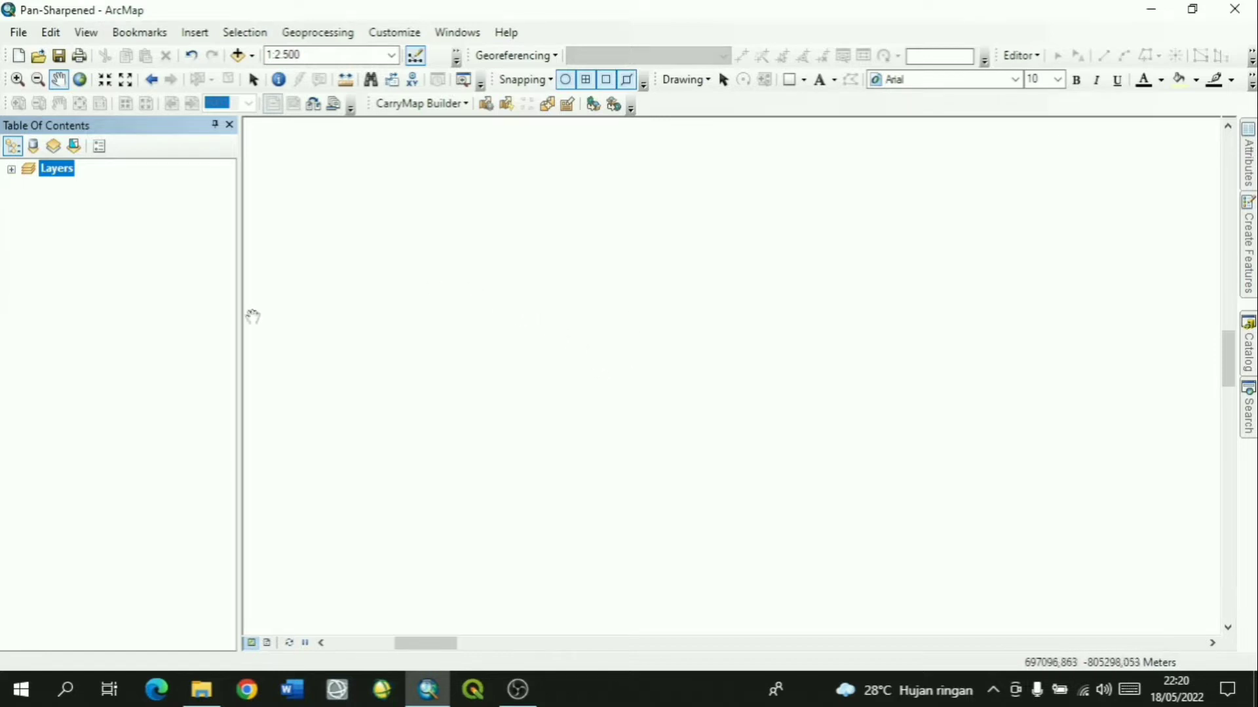
Expand the Layers data frame and turn on the Multispectral.tif and Panchromatic.tif rasters
click(11, 169)
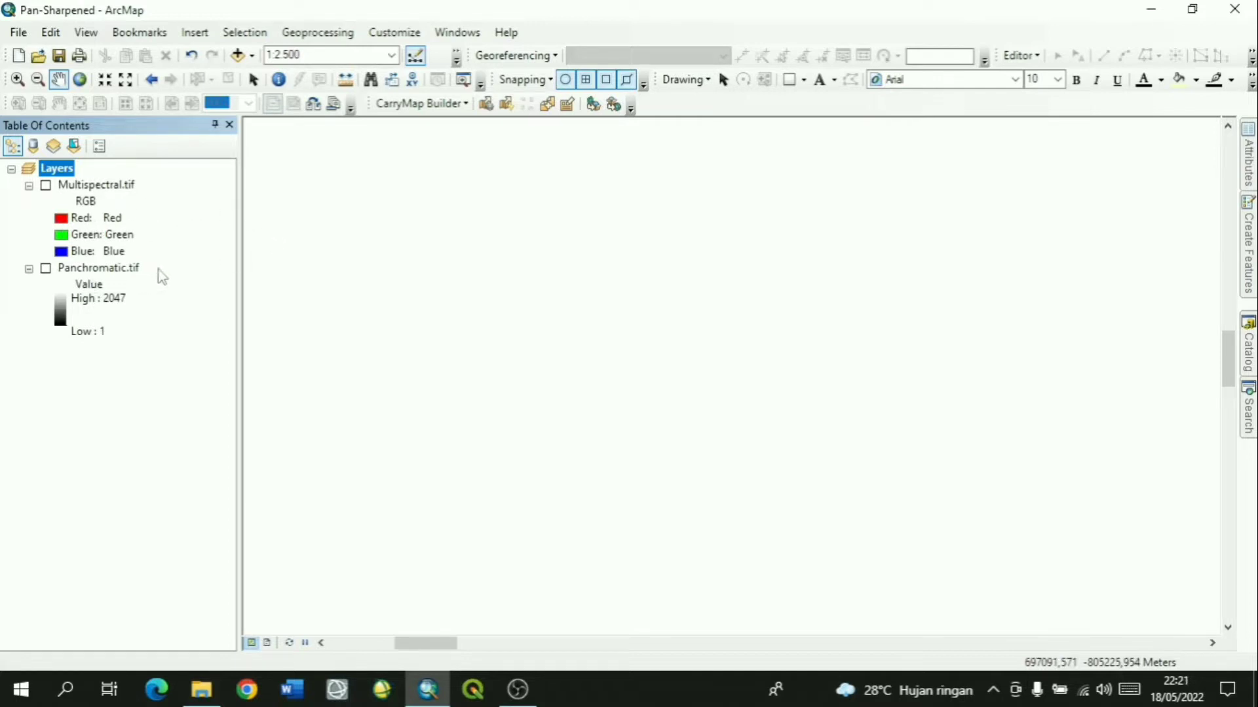
click(47, 186)
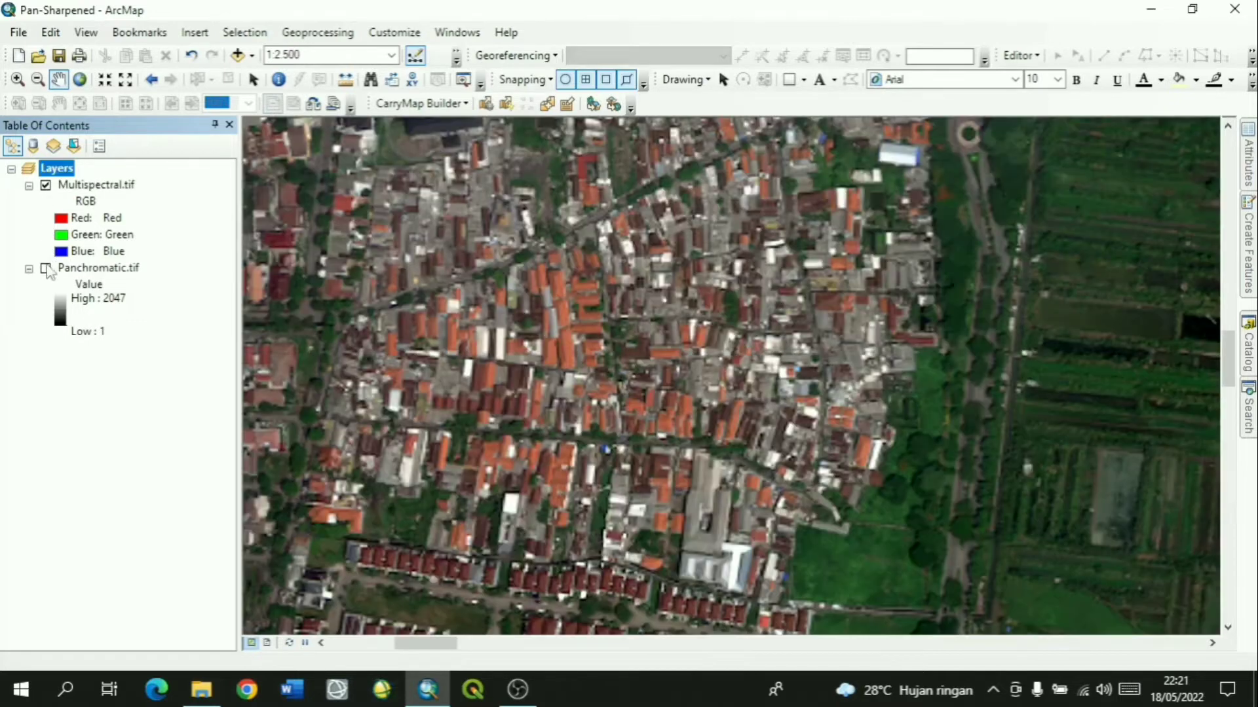
click(47, 269)
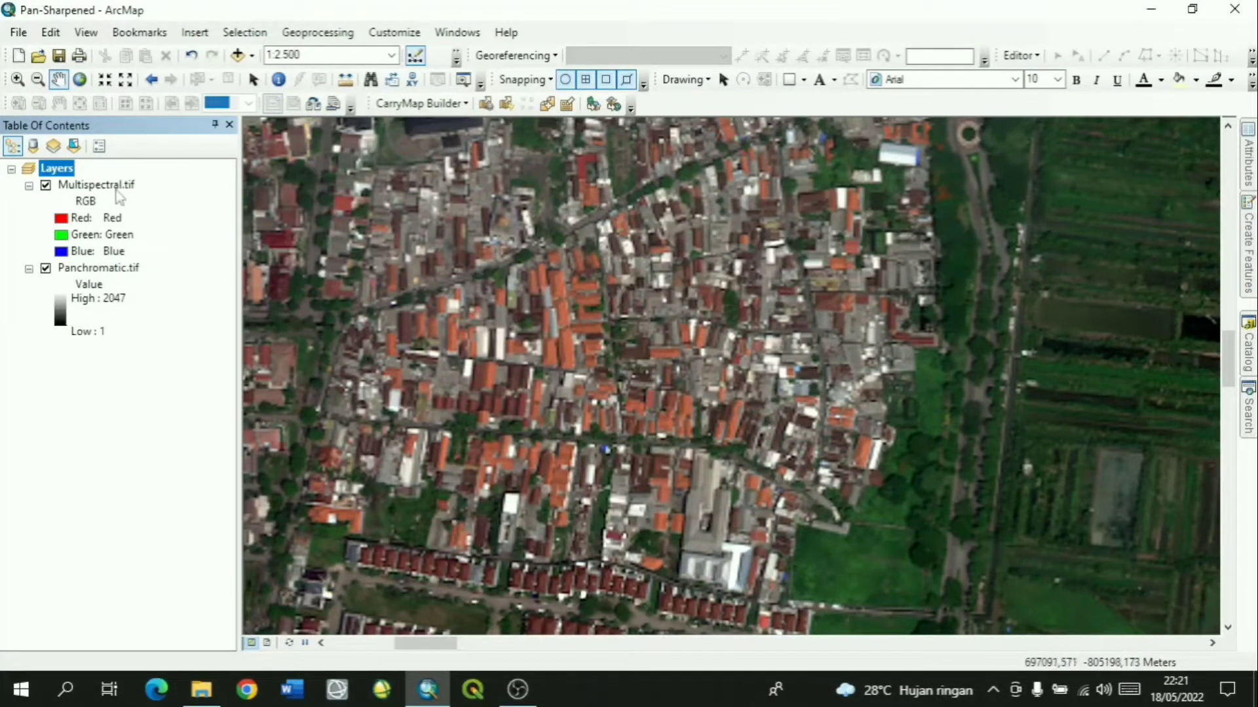
Check the cell size of Multispectral.tif in its raster source properties
right_click(85, 186)
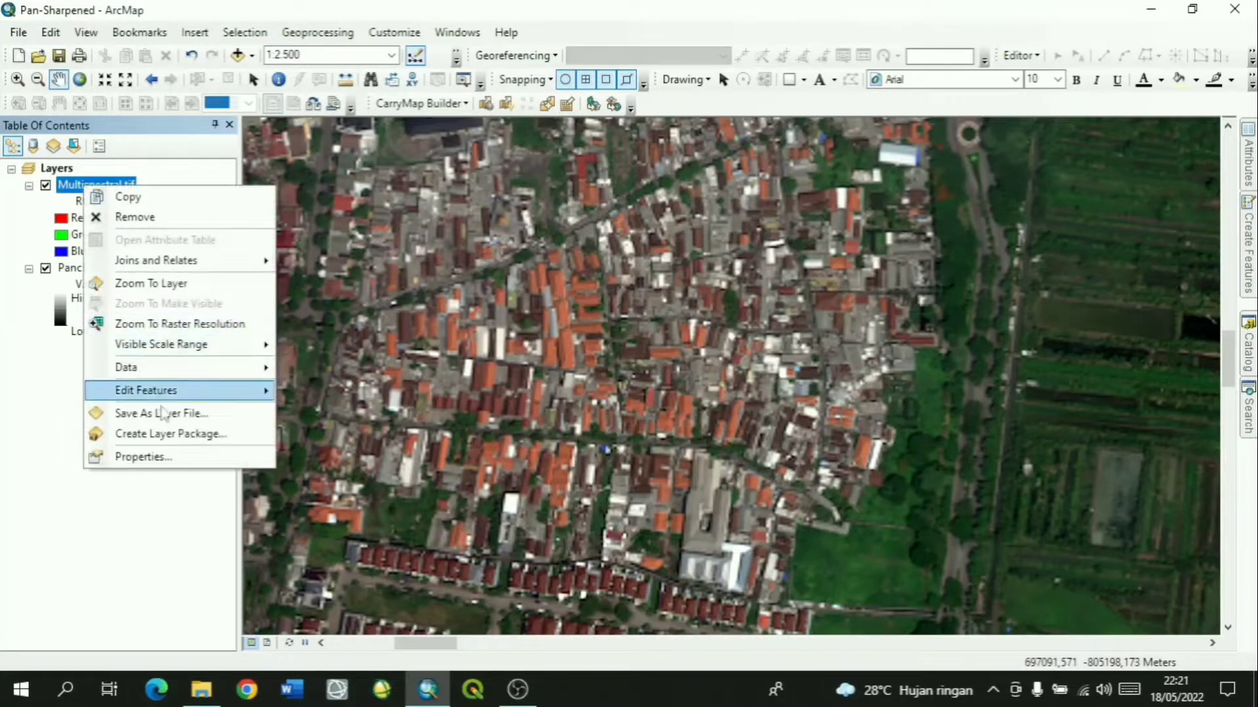
click(155, 457)
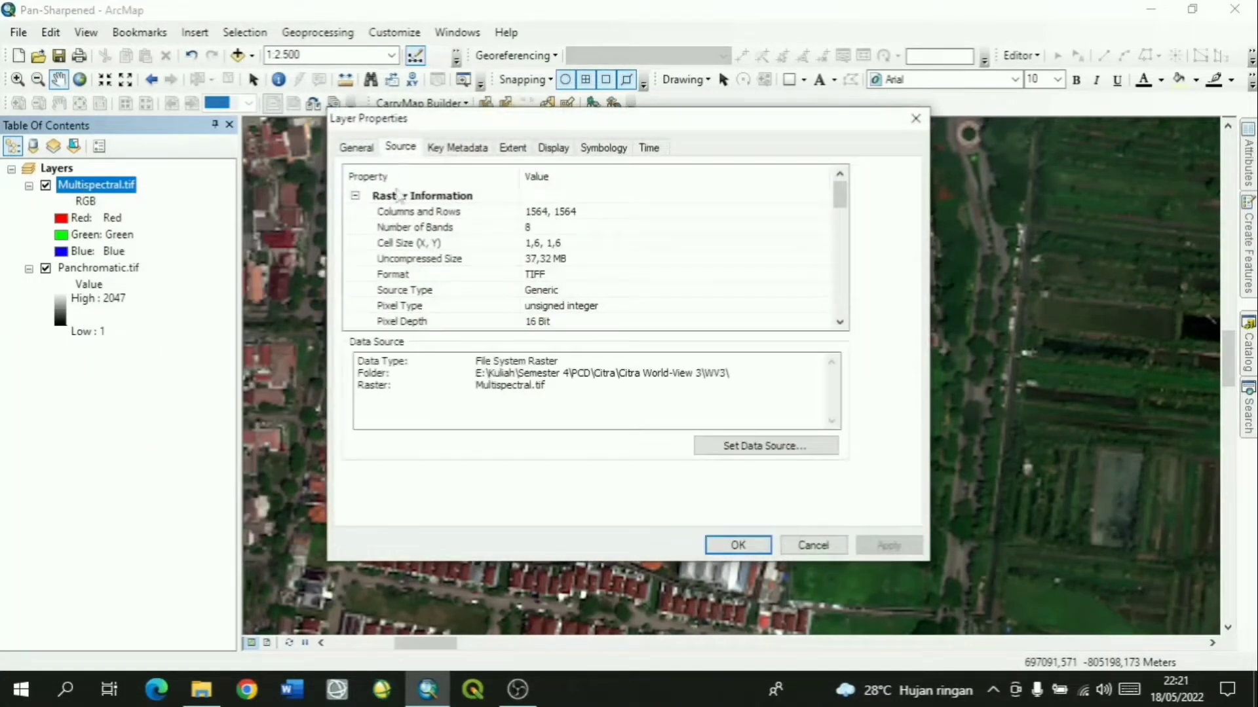
click(396, 244)
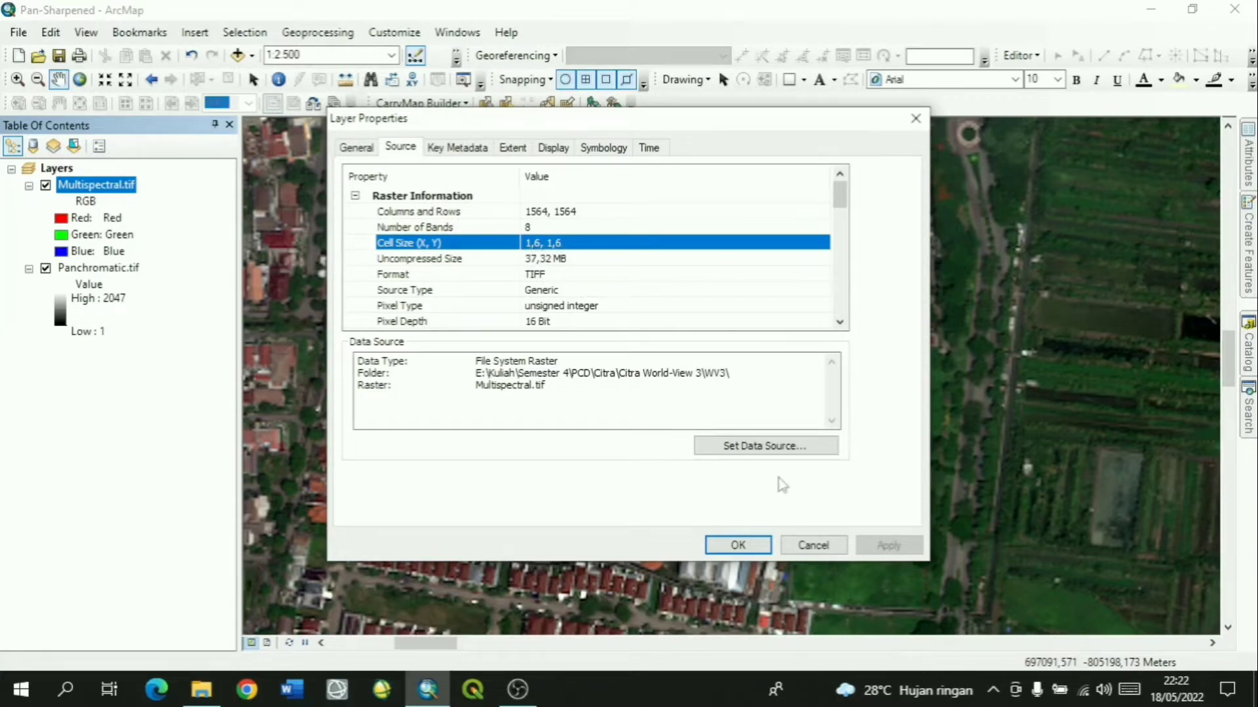
click(738, 545)
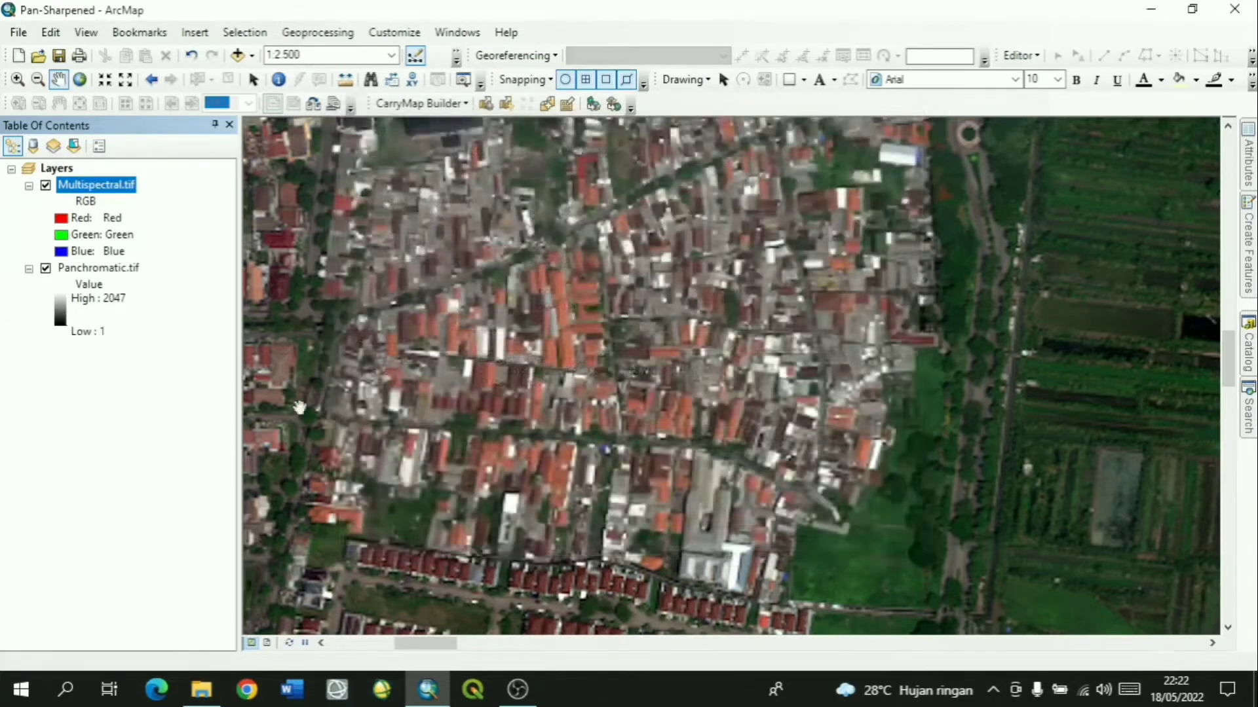
Check the cell size of Panchromatic.tif in its raster source properties
right_click(112, 270)
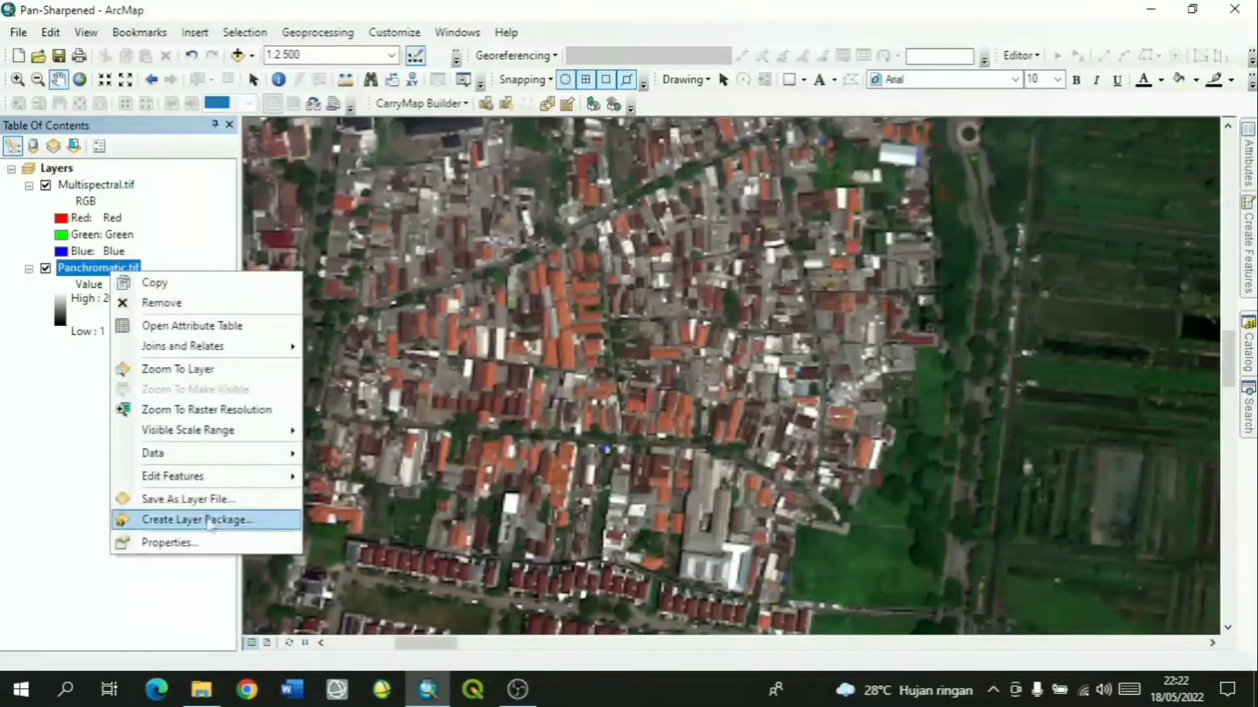
click(169, 543)
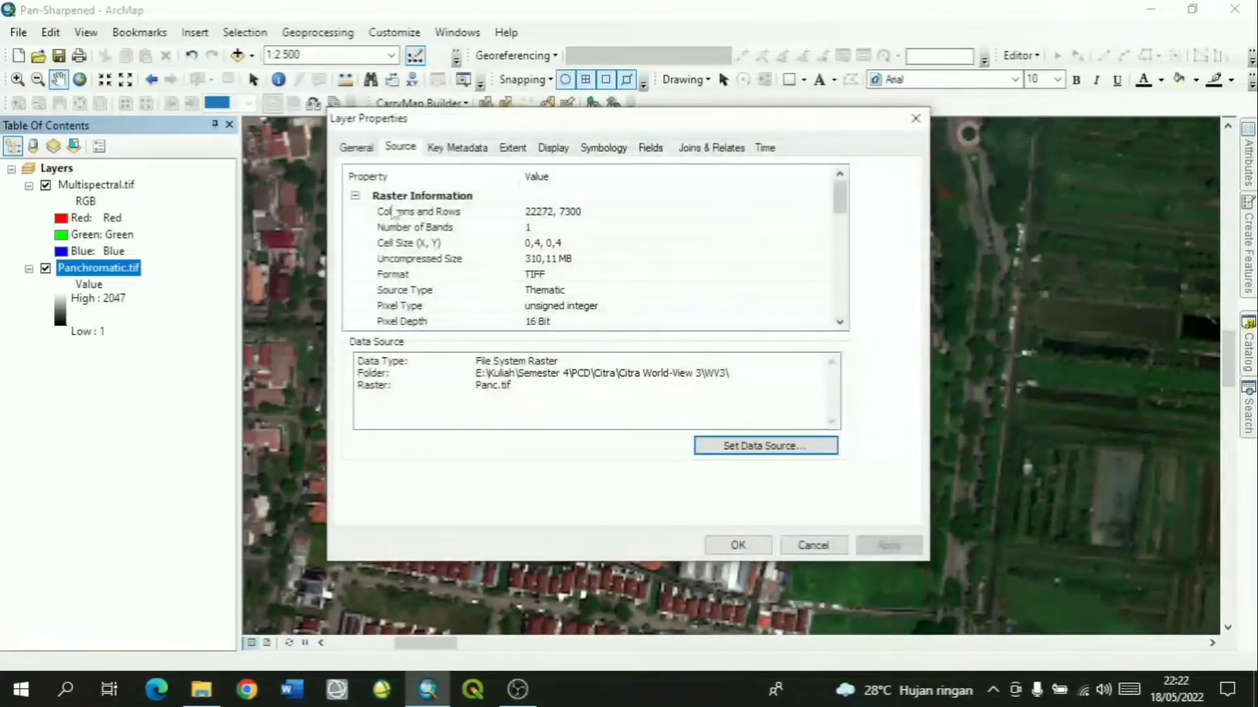
click(401, 243)
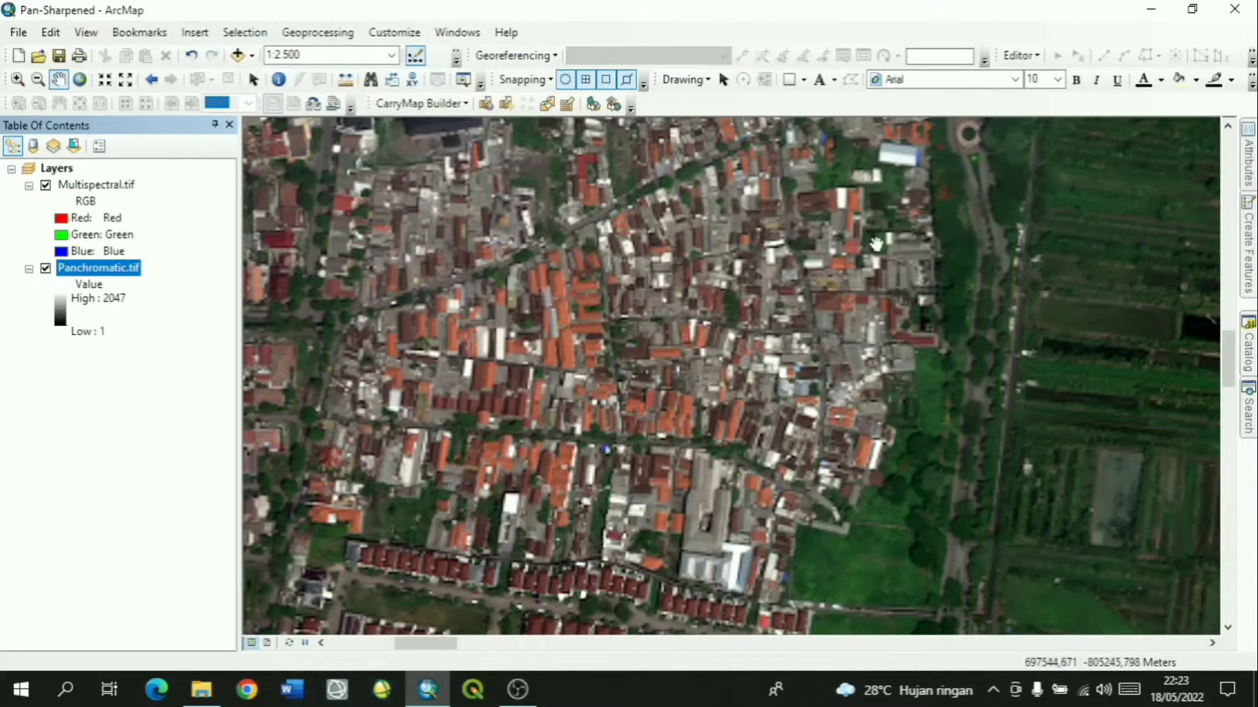
Compare the visible detail of the multispectral and panchromatic images over the housing area at several scales
drag(876, 244, 788, 376)
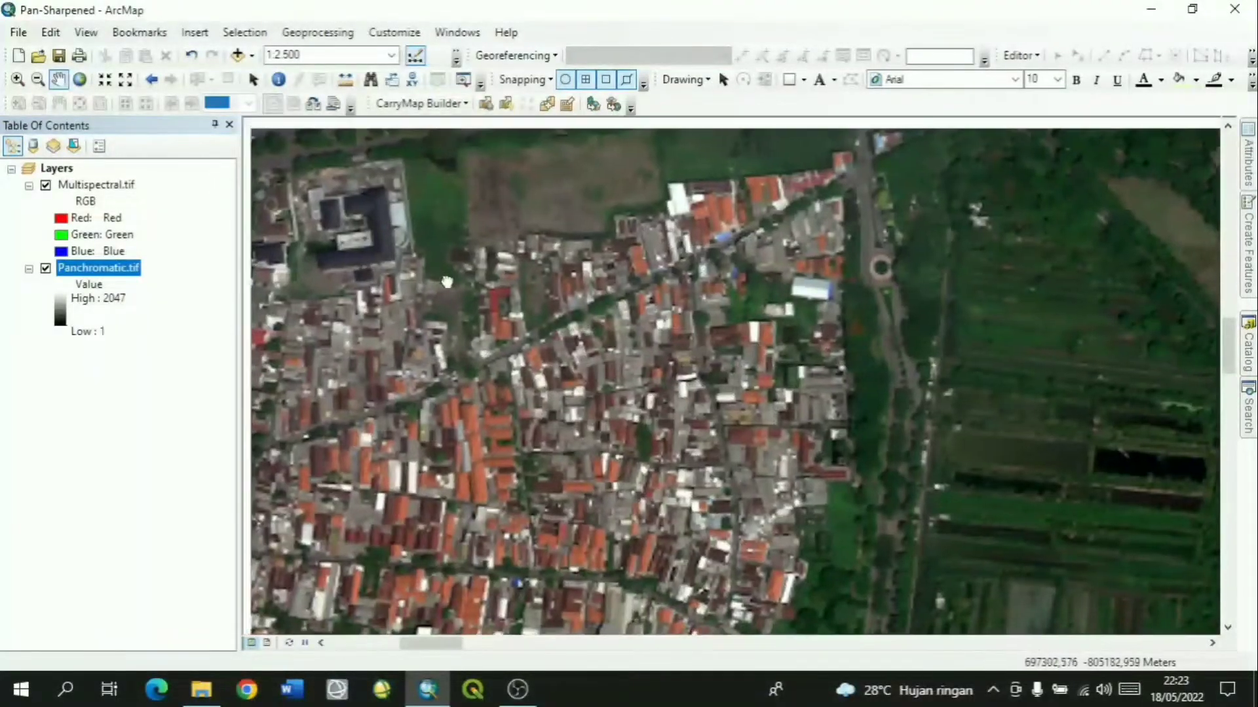
drag(446, 282, 514, 362)
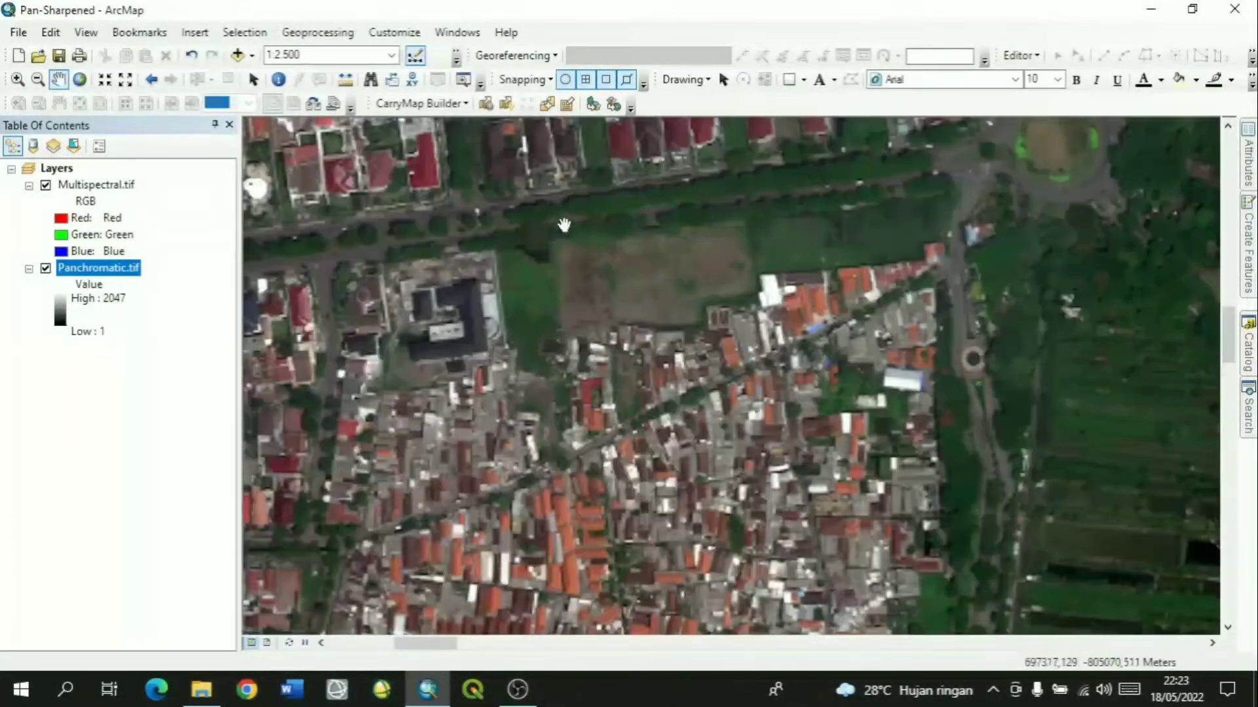
drag(564, 226, 565, 357)
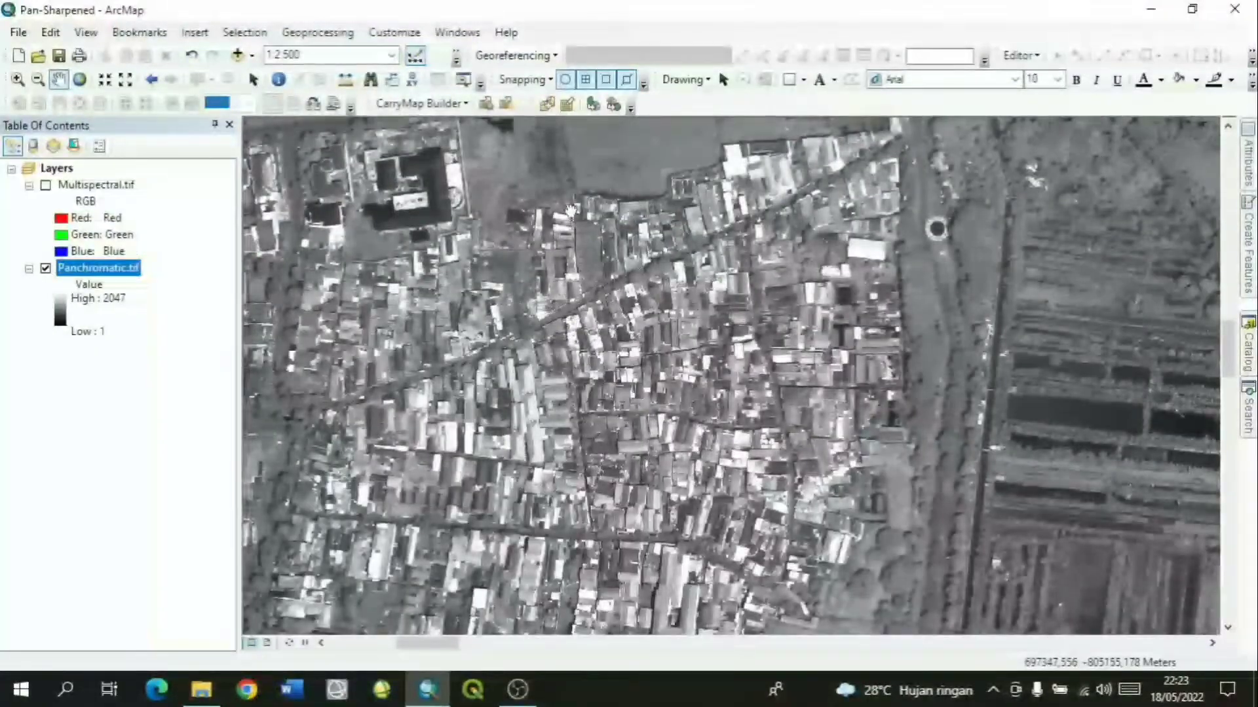
drag(569, 208, 602, 316)
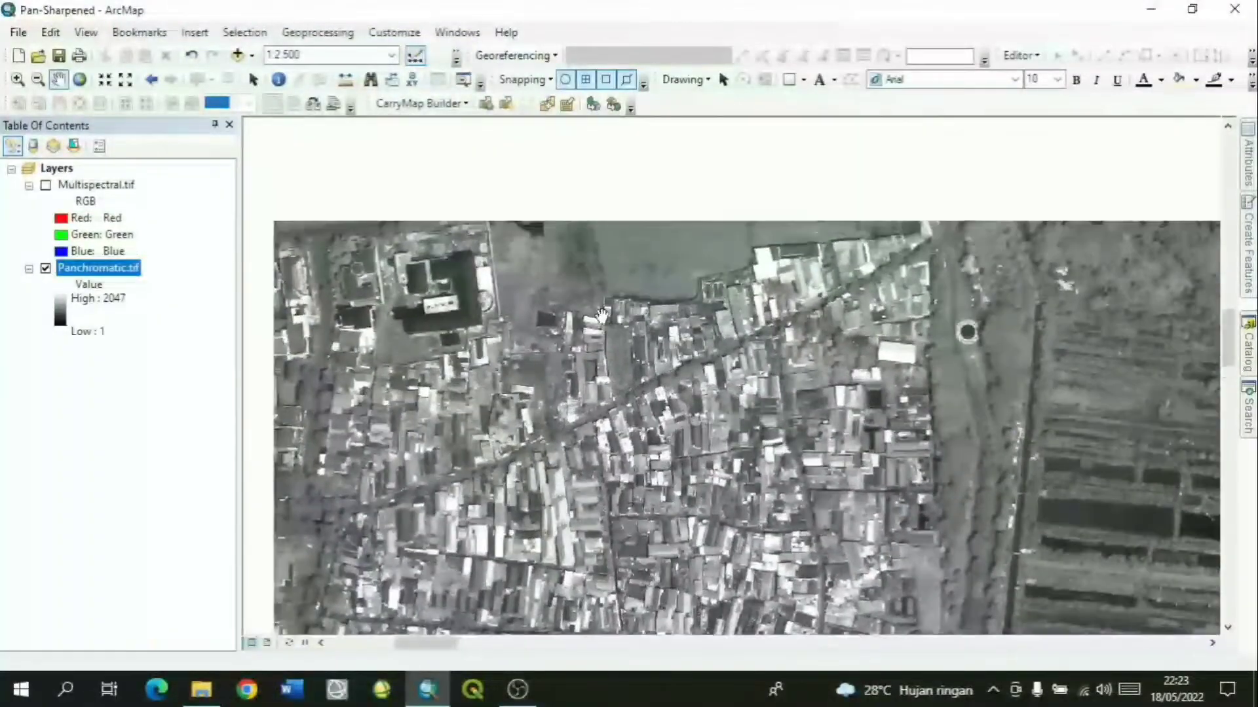
scroll(617, 357, up, 1)
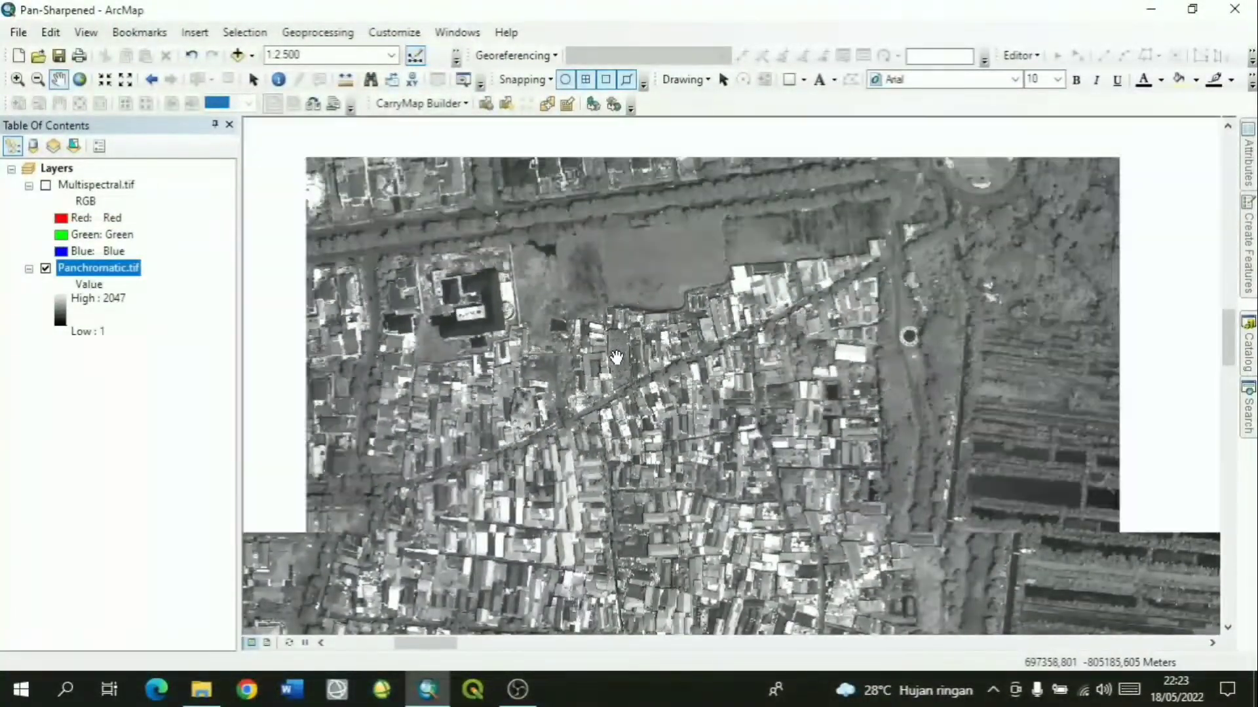
scroll(617, 357, down, 5)
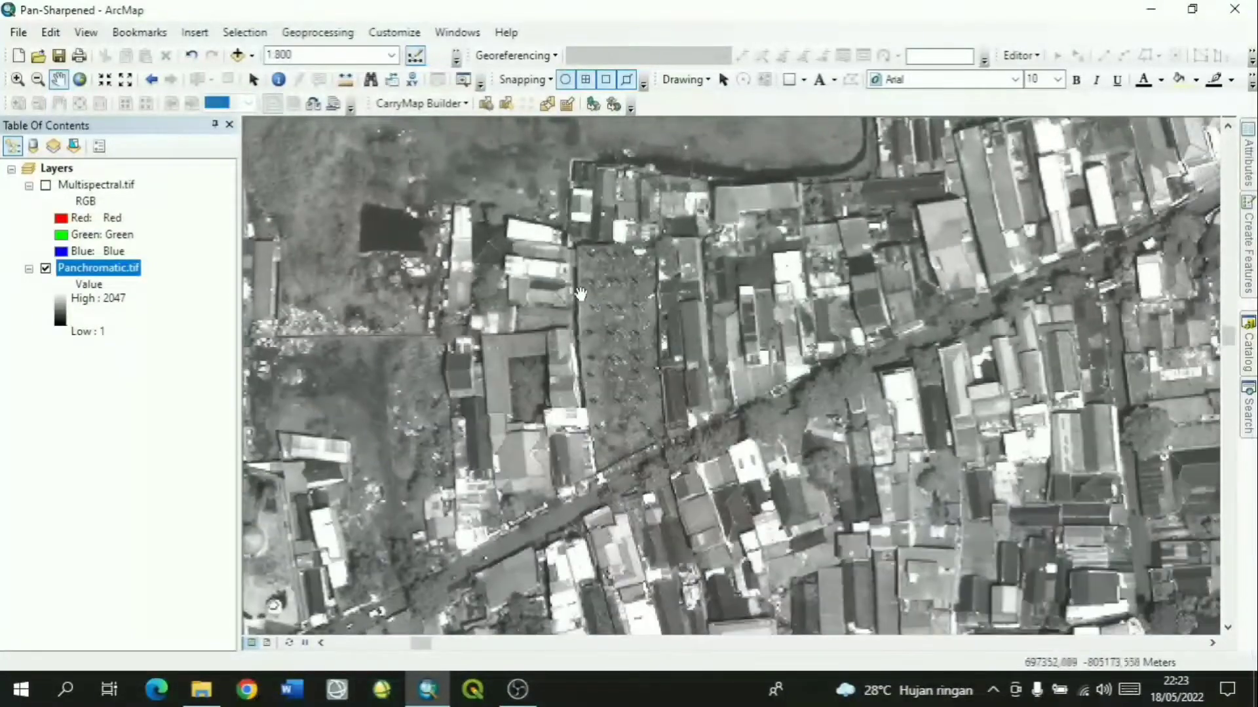
drag(517, 238, 745, 415)
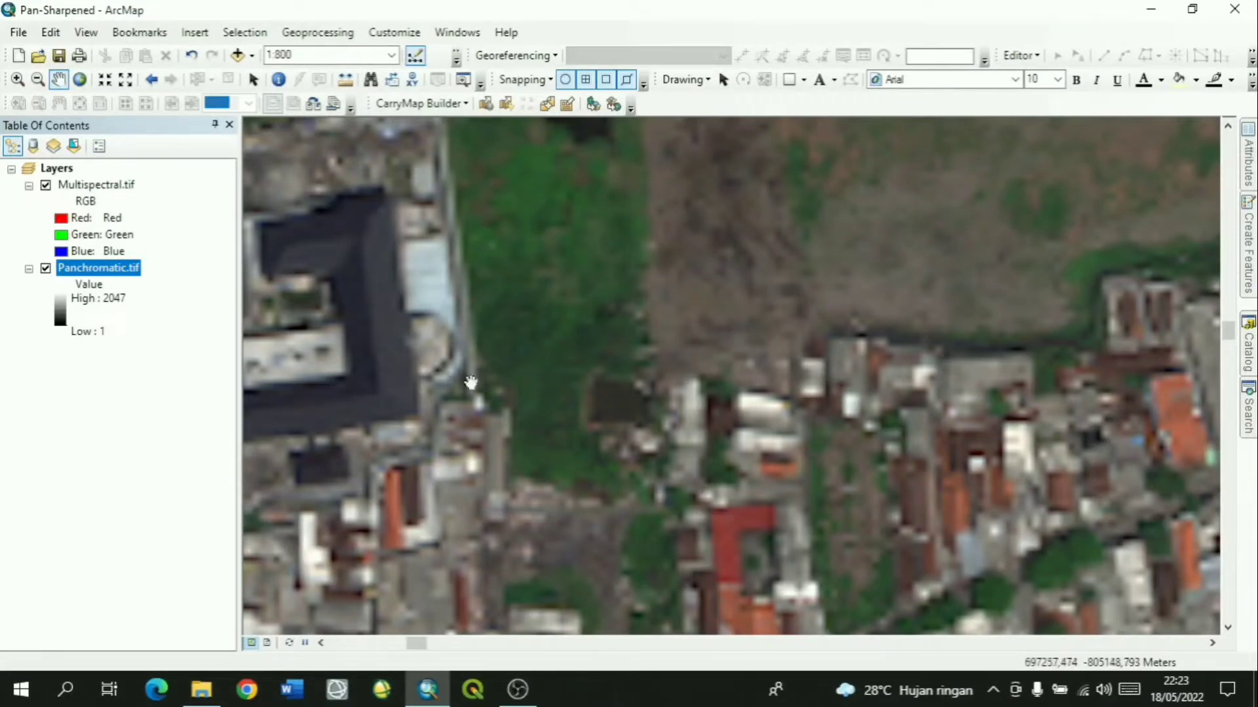
scroll(546, 391, up, 3)
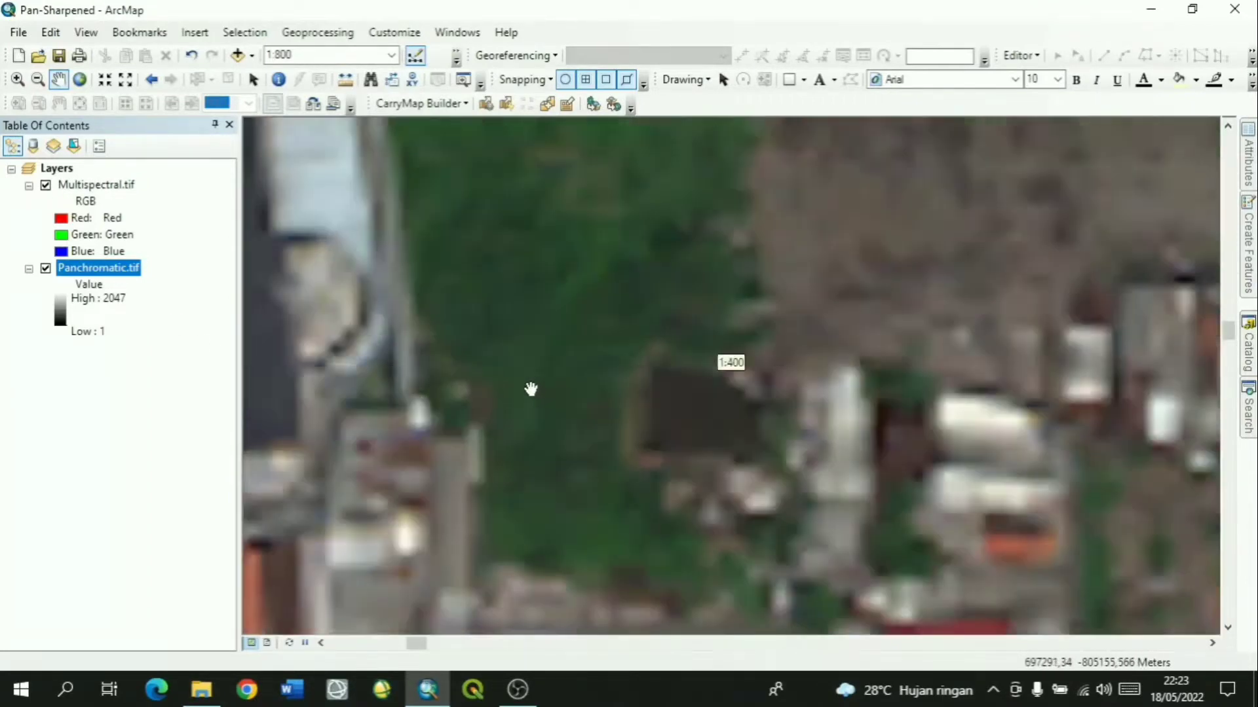
scroll(532, 395, down, 9)
scroll(533, 395, down, 1)
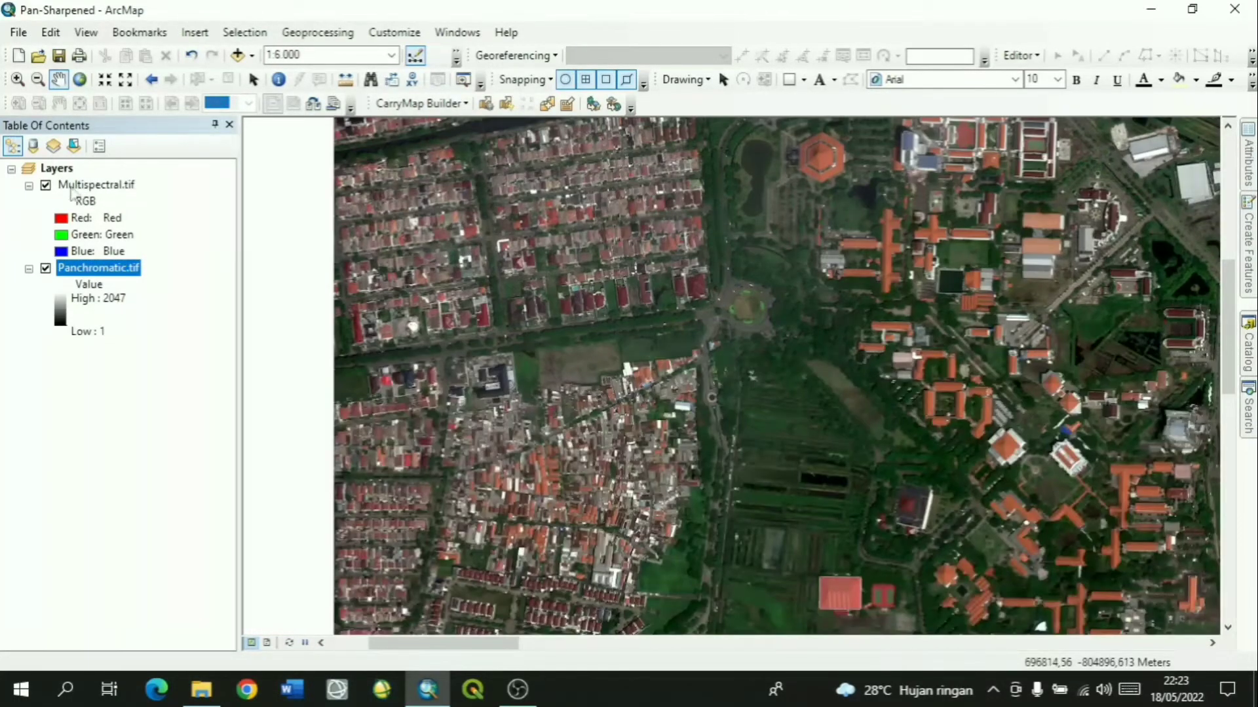
drag(800, 308, 556, 322)
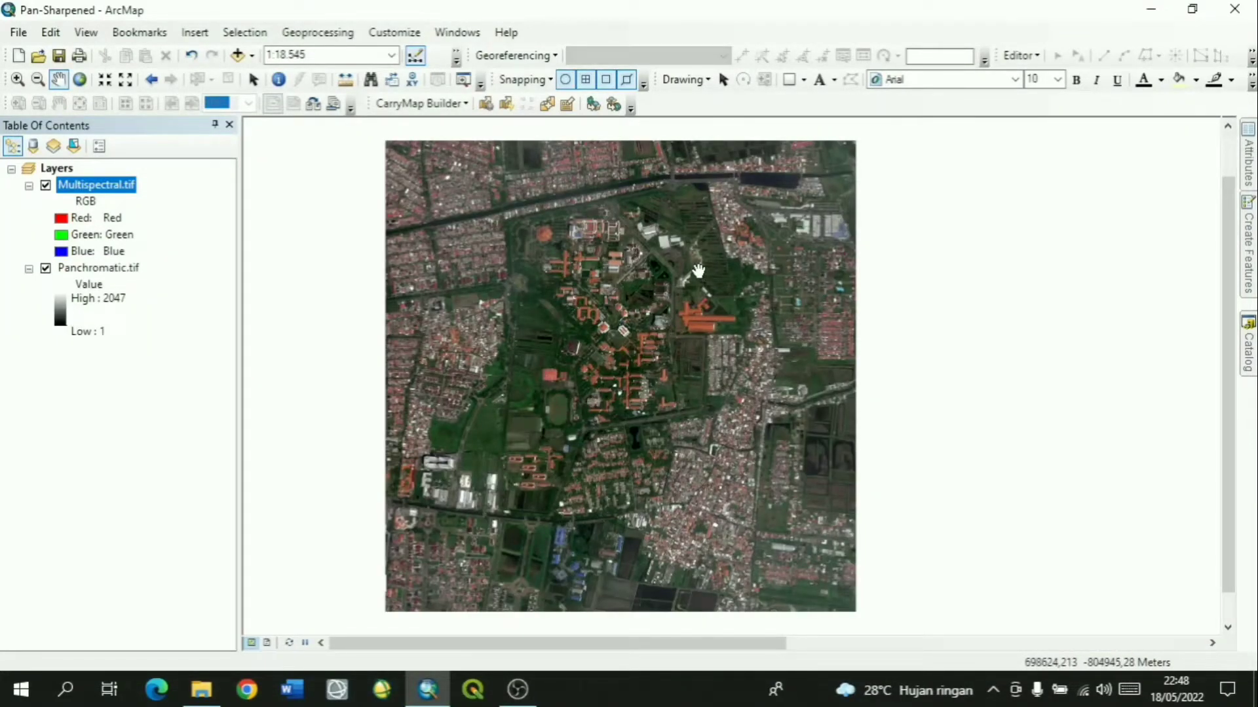
Search for "pan sharpened" and open the Create Pan-sharpened Raster Dataset tool
click(457, 58)
click(449, 80)
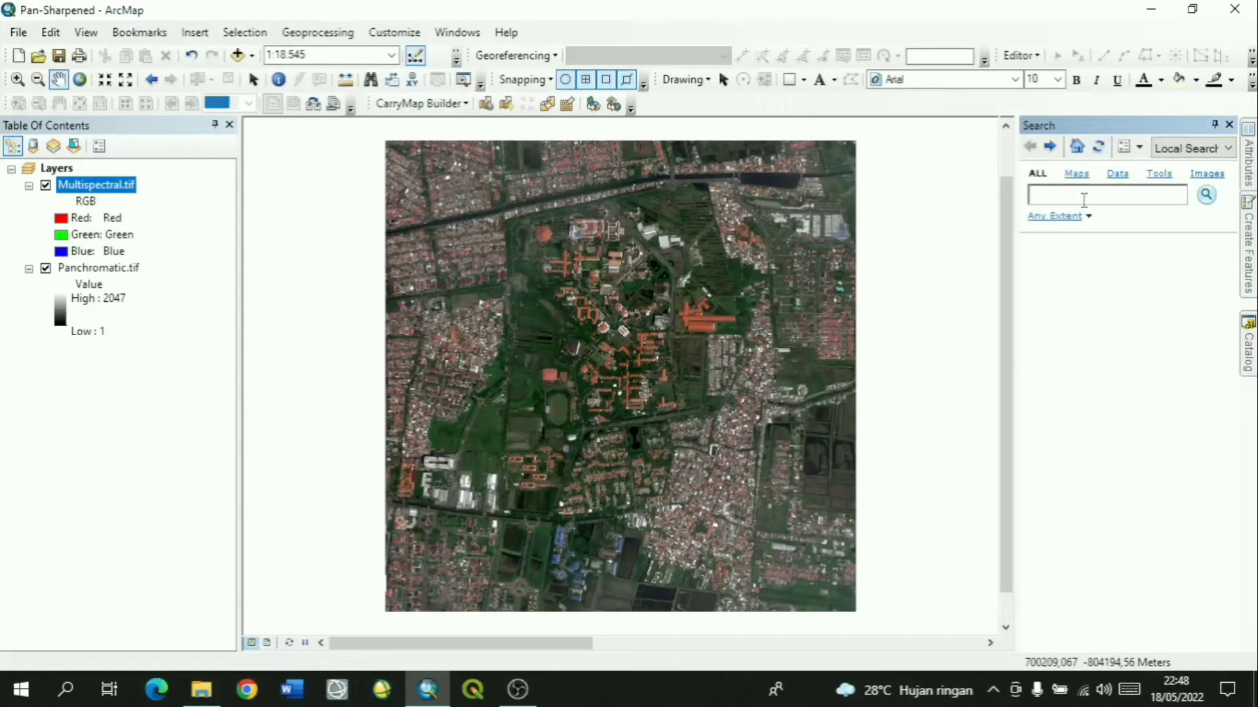
text(pan sharpened)
key(Return)
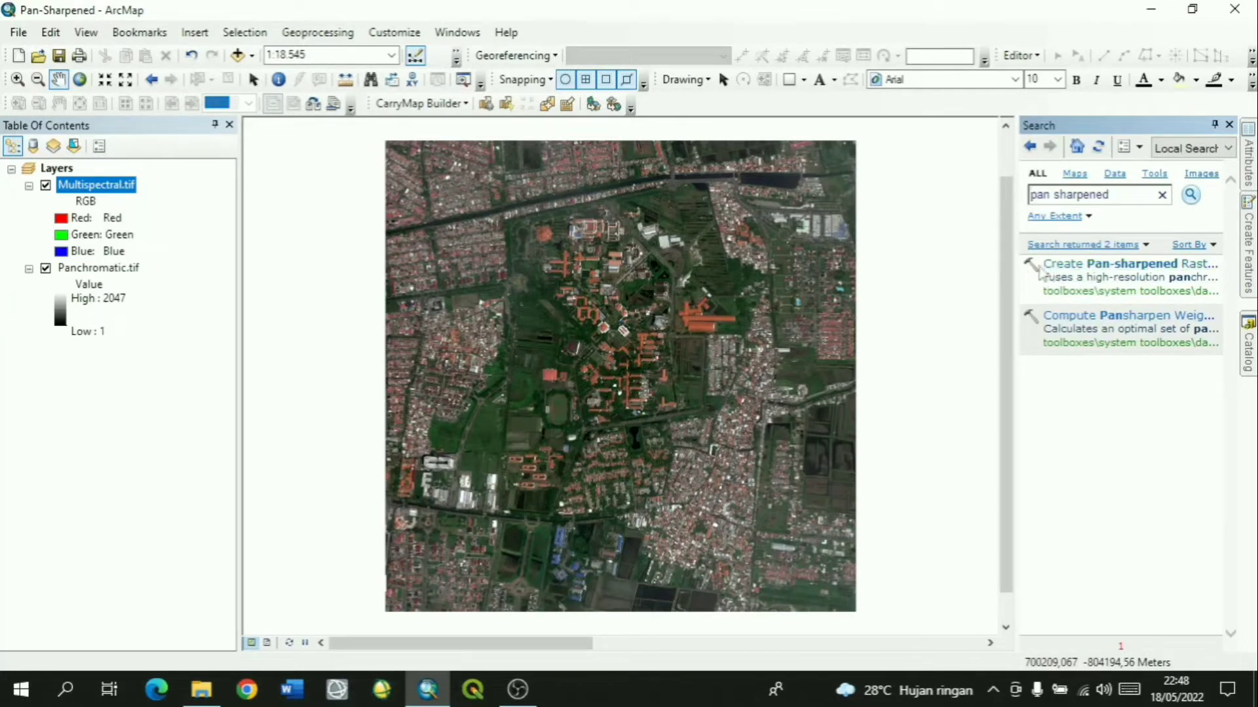
click(1121, 264)
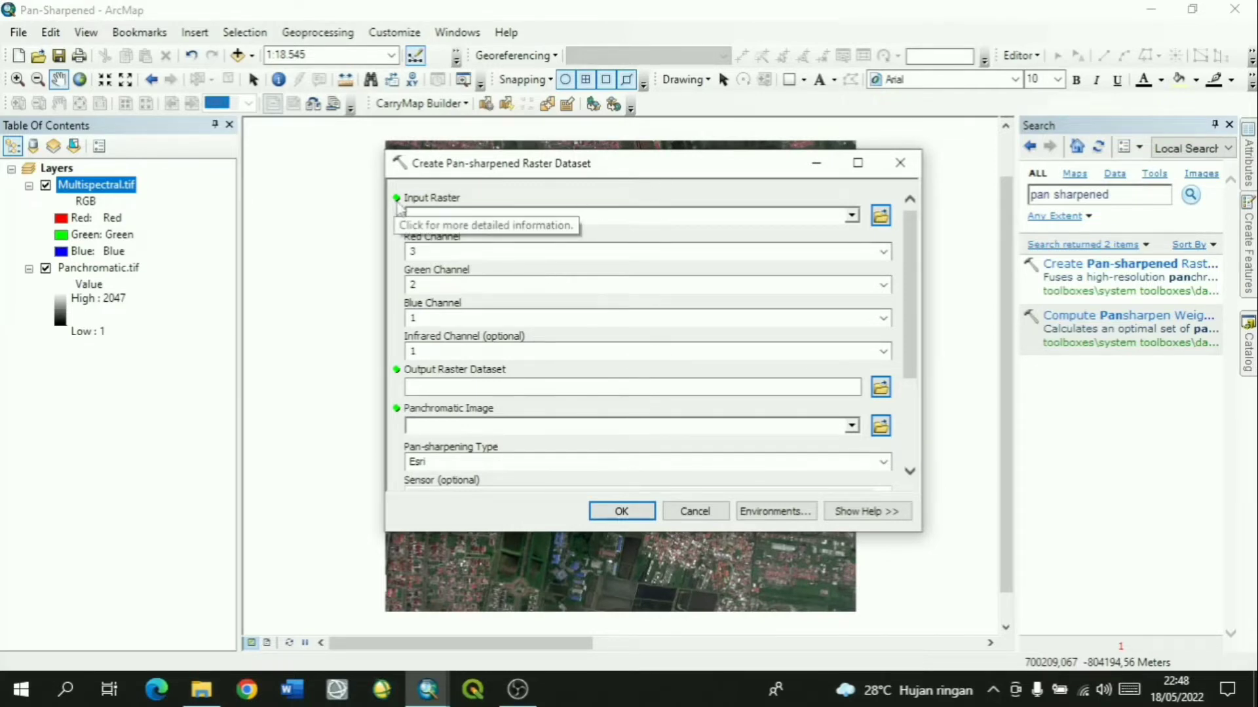
Use Multispectral.tif as the input raster for pan-sharpening and set the infrared channel to 7
click(851, 217)
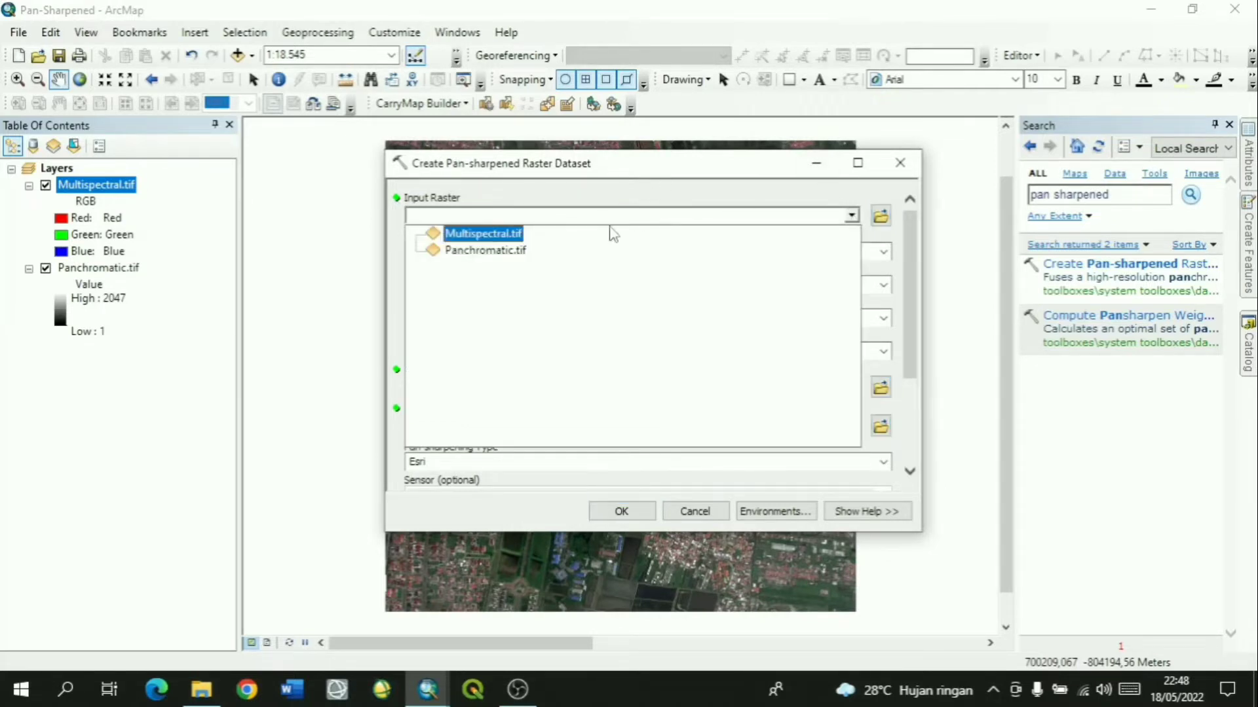
click(485, 234)
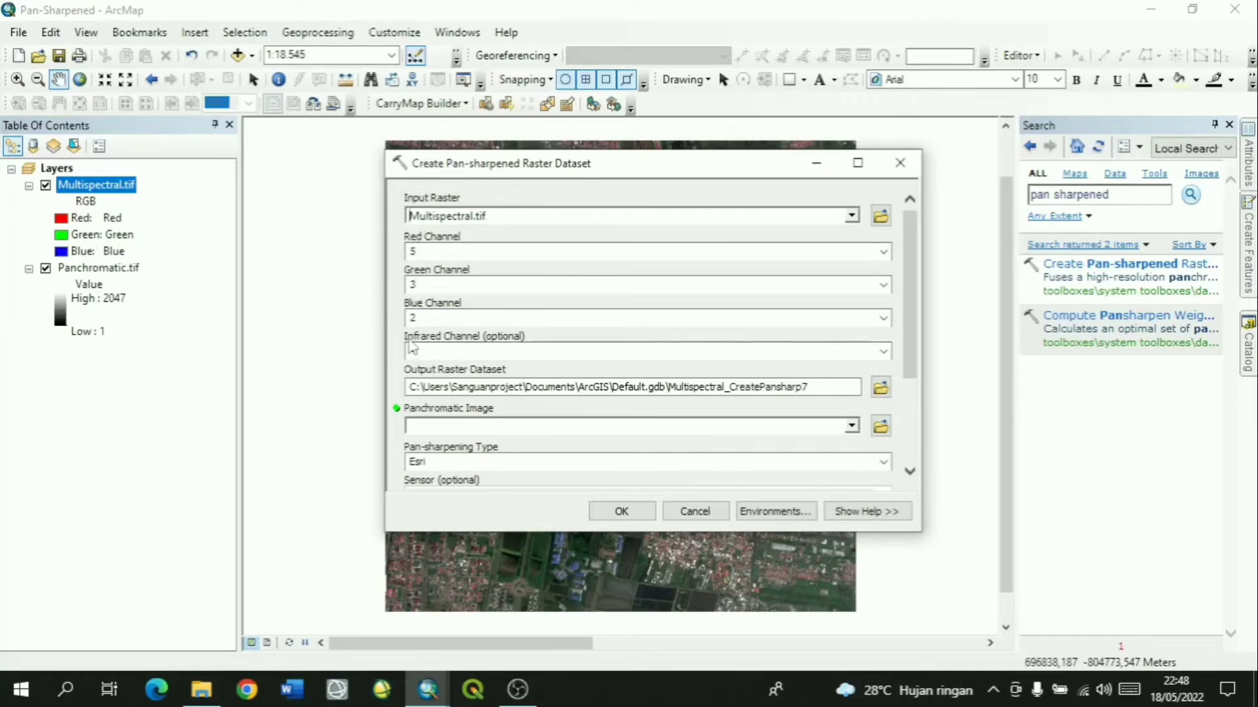
click(738, 350)
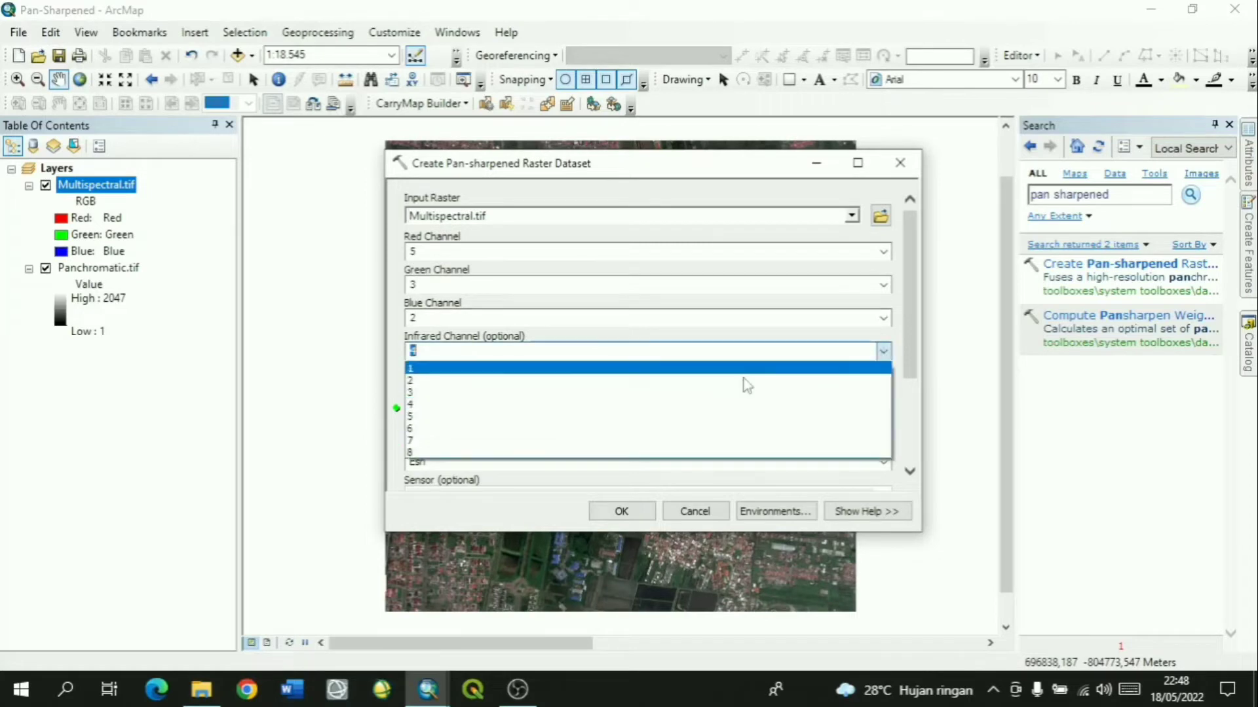
click(426, 441)
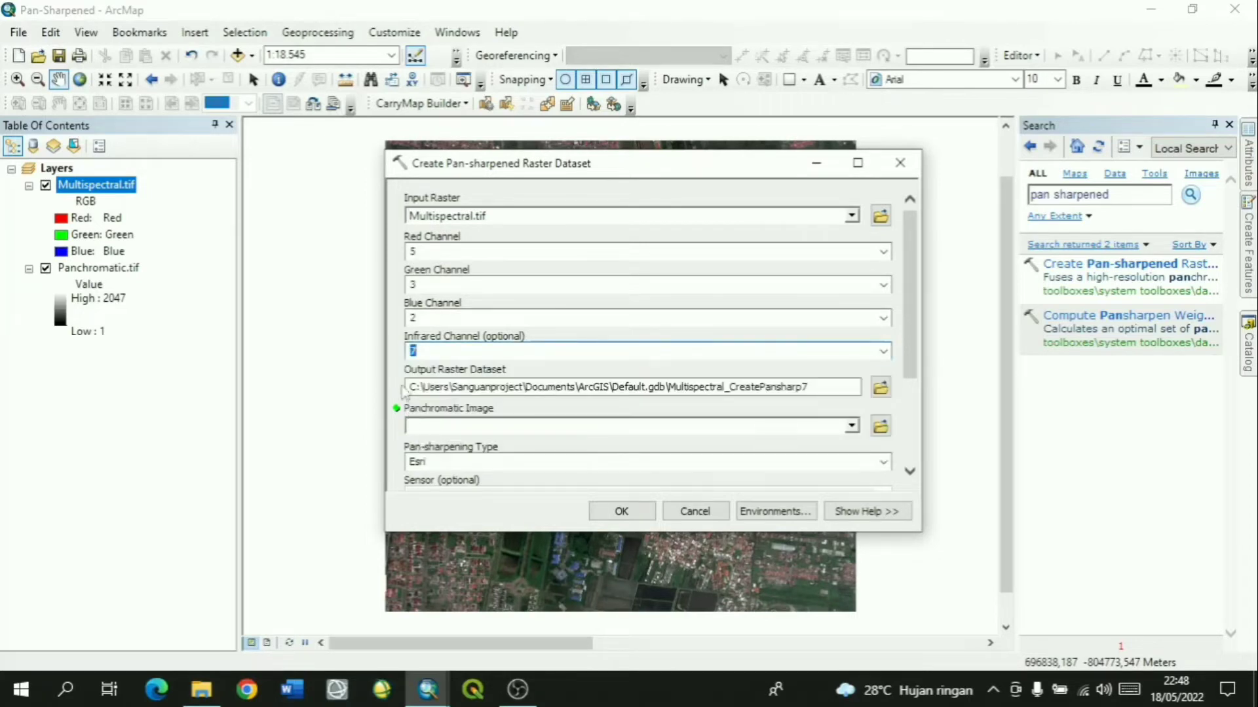
Set Panchromatic.tif as the panchromatic image, choose the IHS pan-sharpening type and run the tool
scroll(403, 388, down, 2)
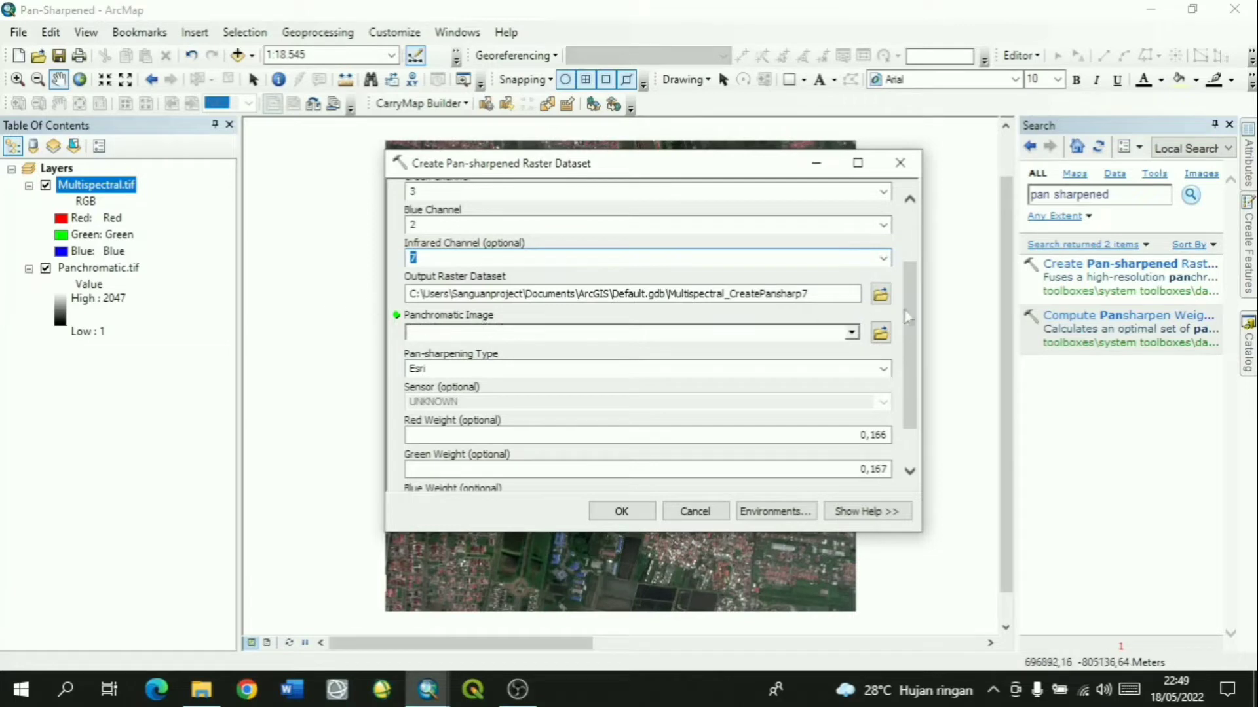
click(851, 333)
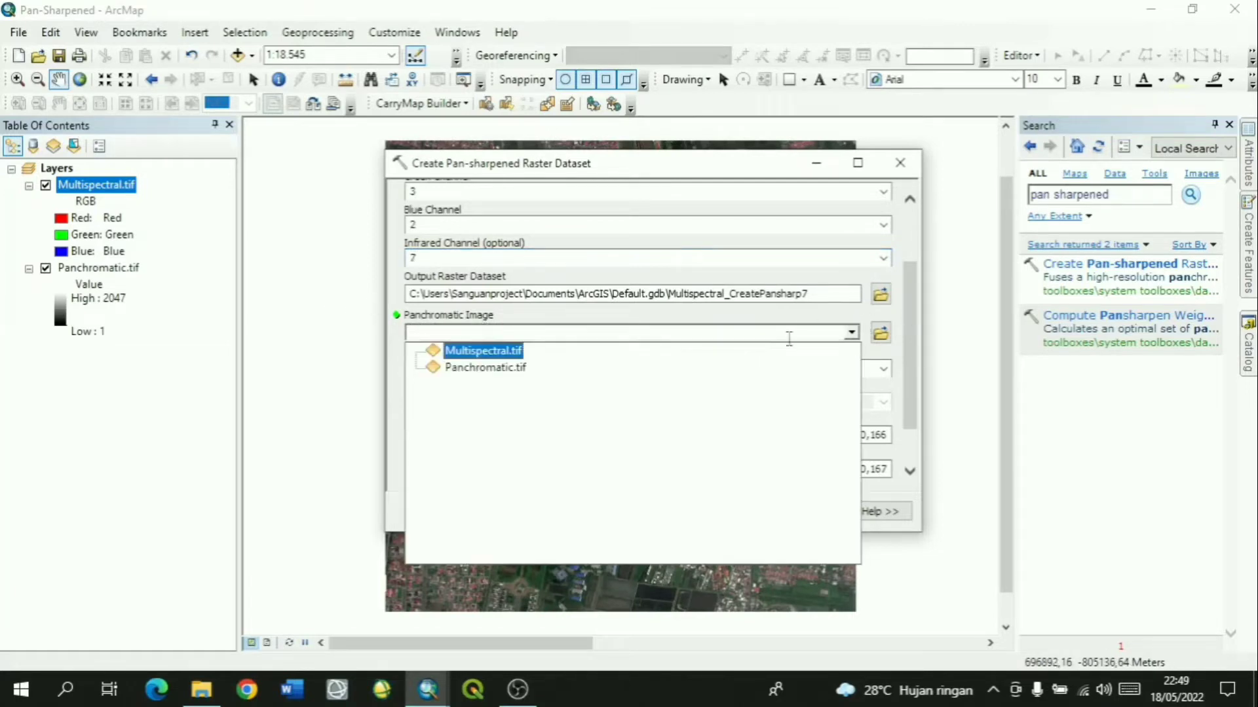
click(501, 368)
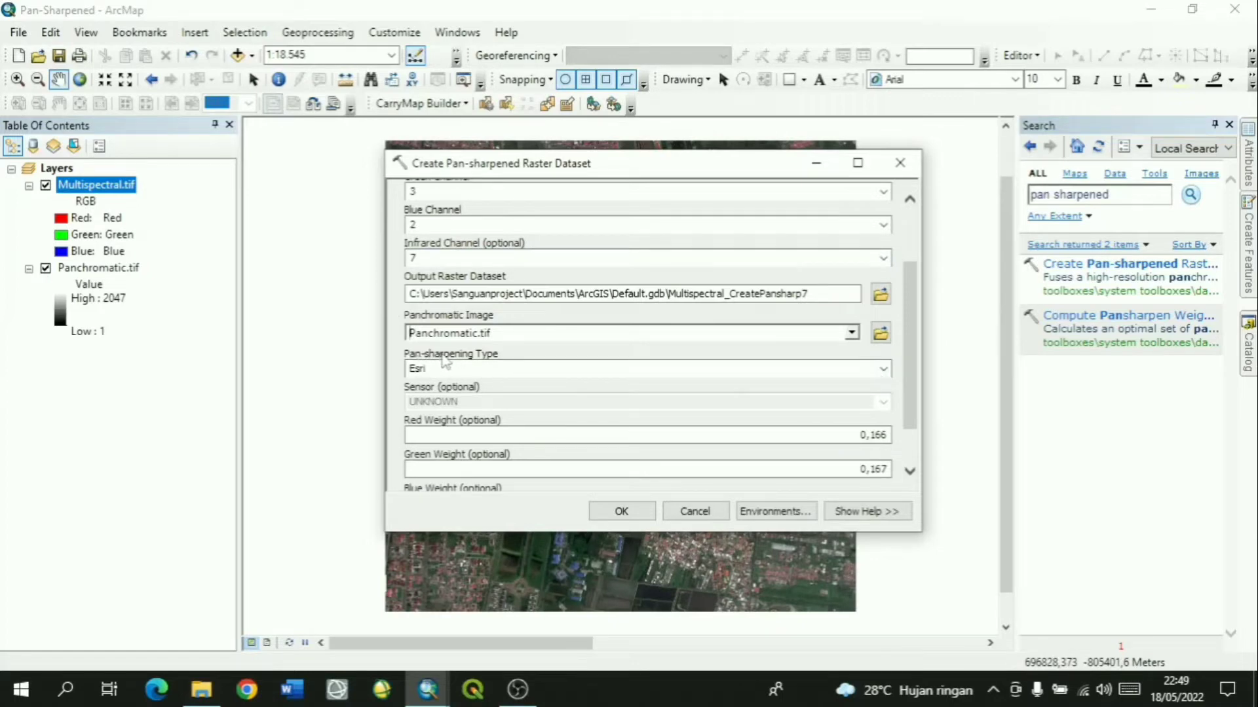
click(882, 370)
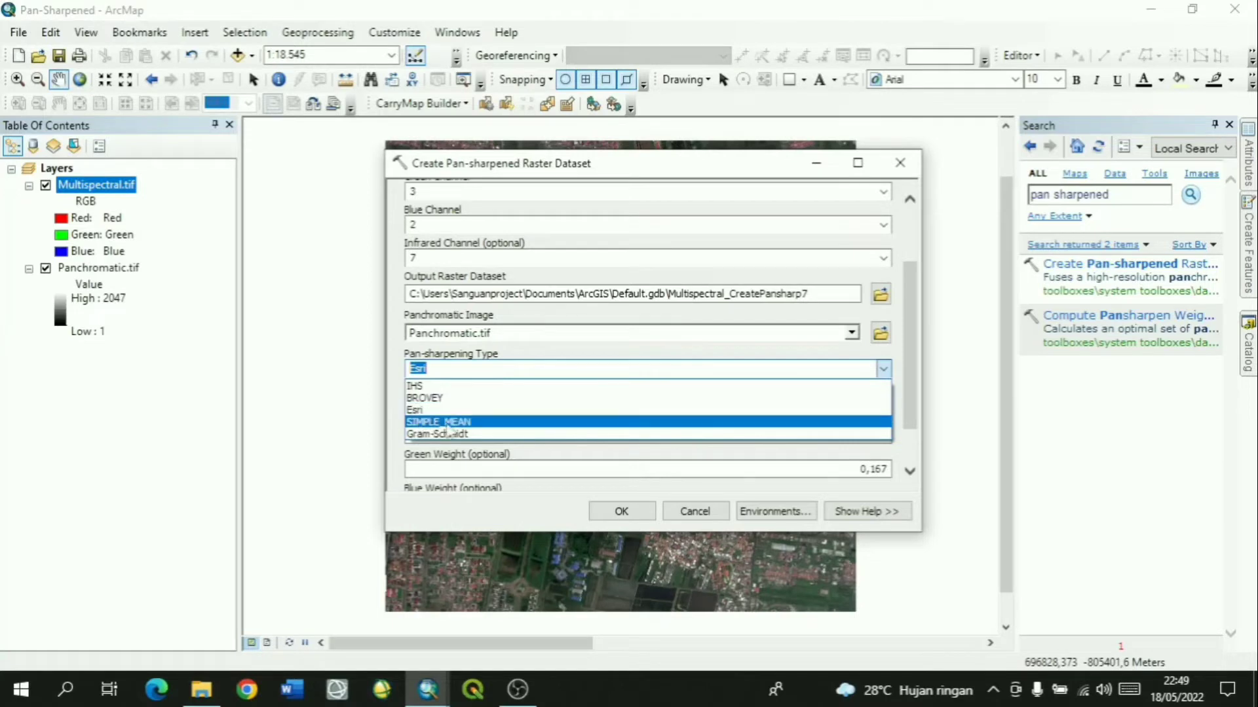
click(418, 387)
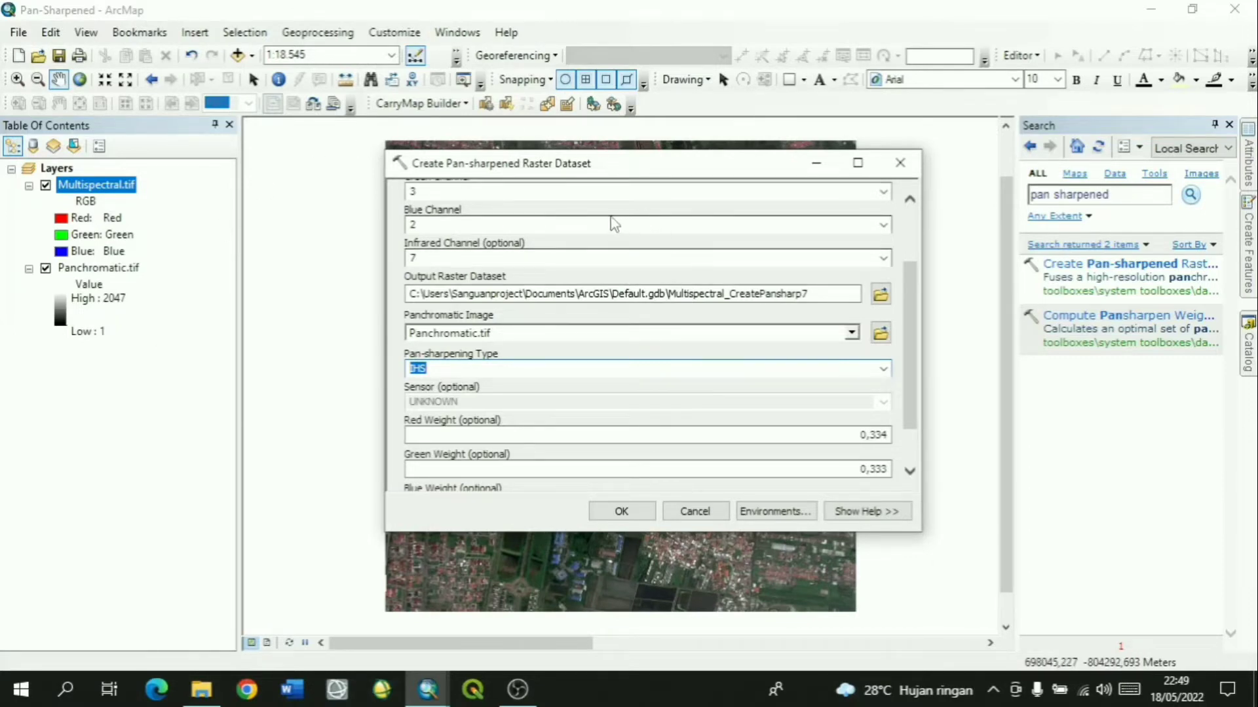
click(510, 383)
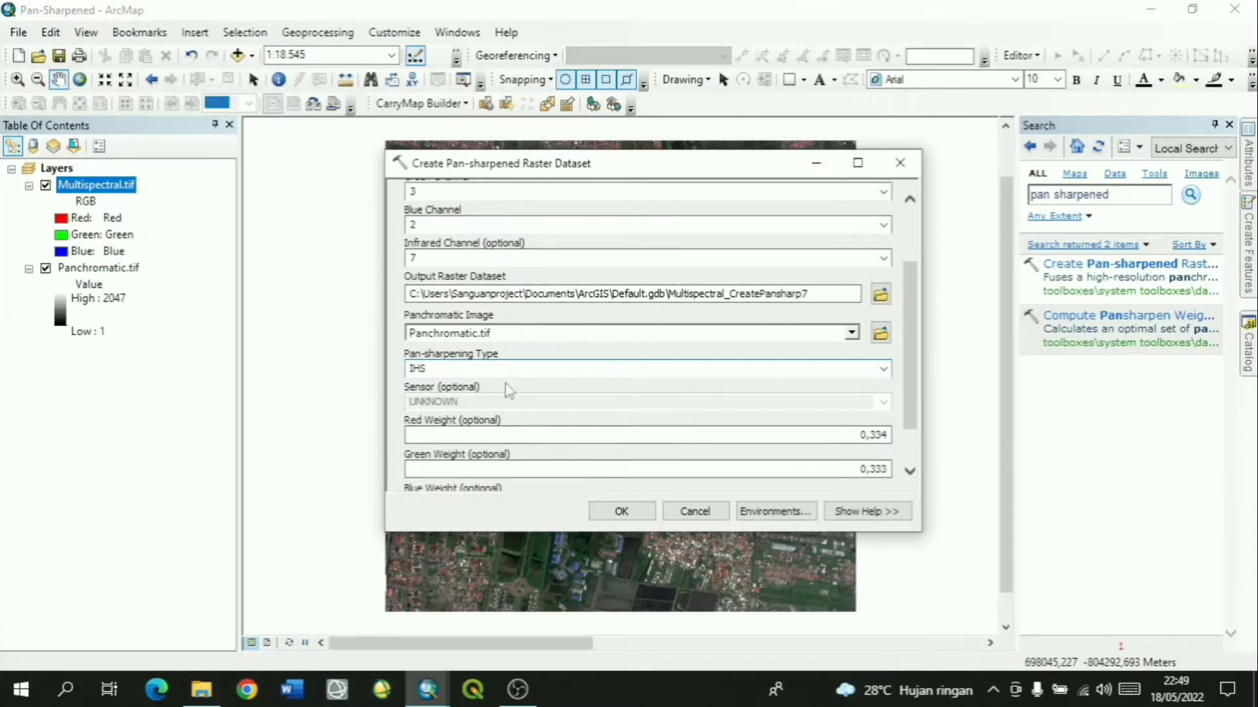
click(609, 512)
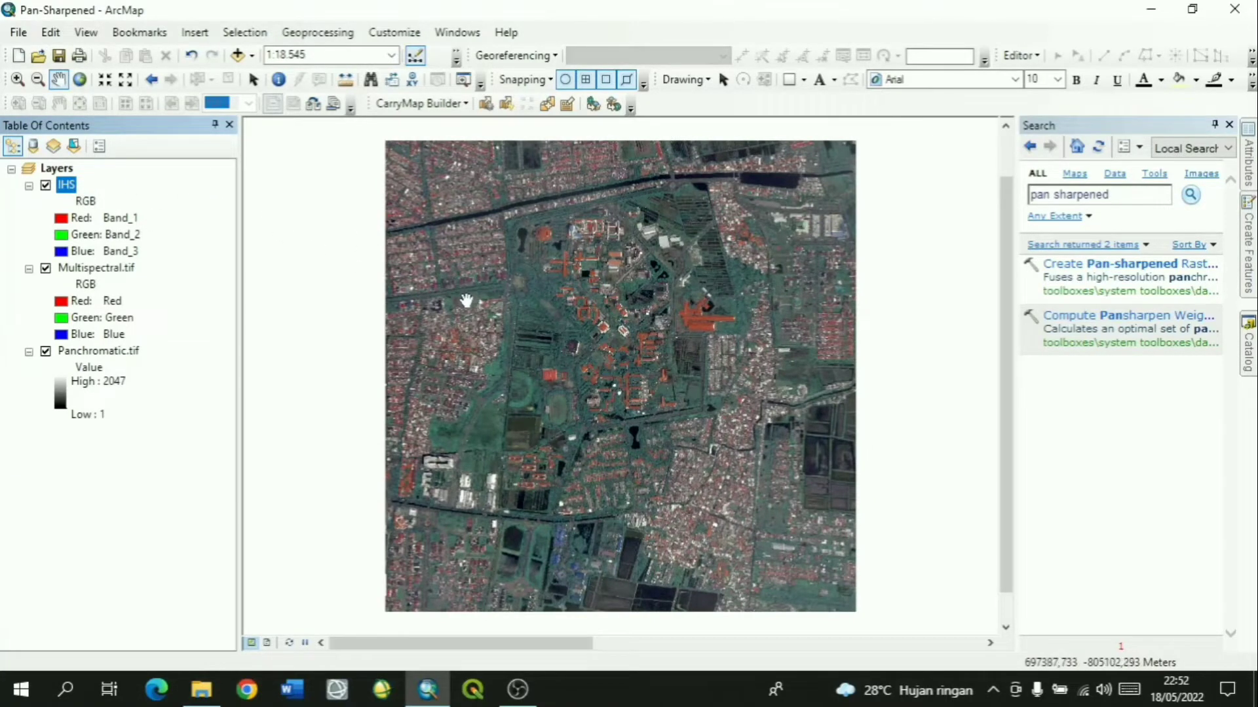
Compare the IHS result with the multispectral image over the housing and campus area by toggling the IHS layer
scroll(466, 295, down, 4)
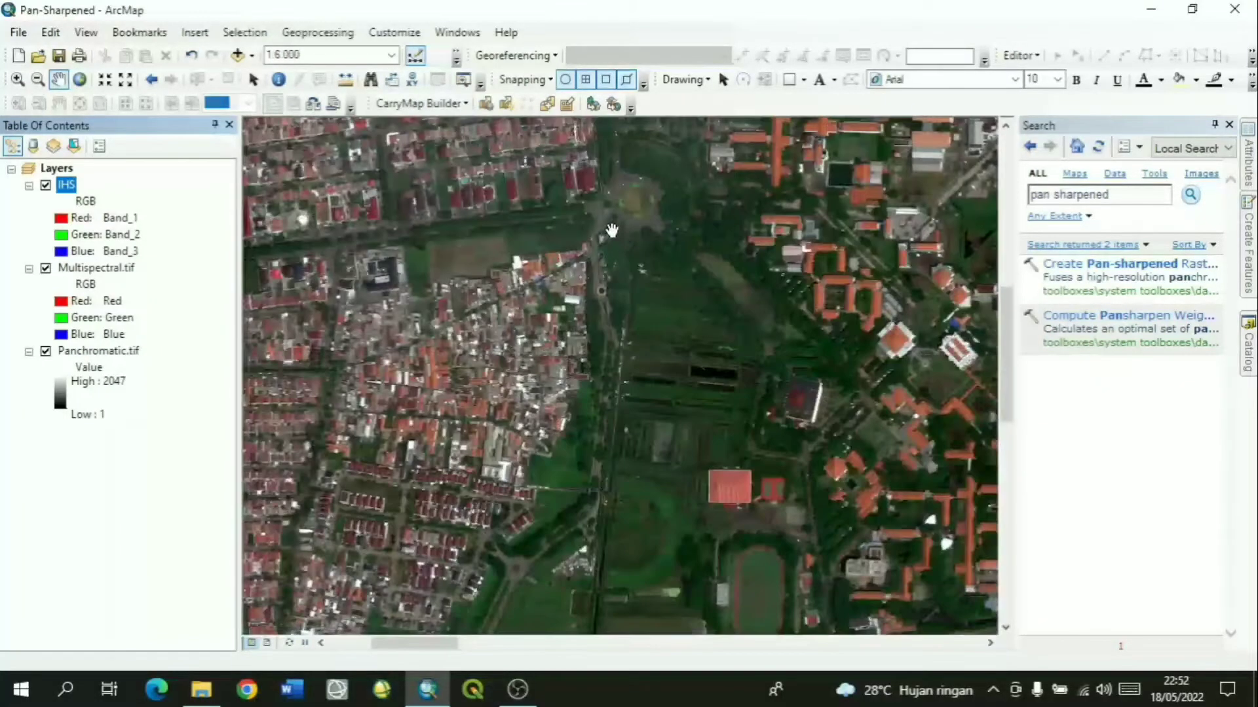
drag(611, 229, 595, 370)
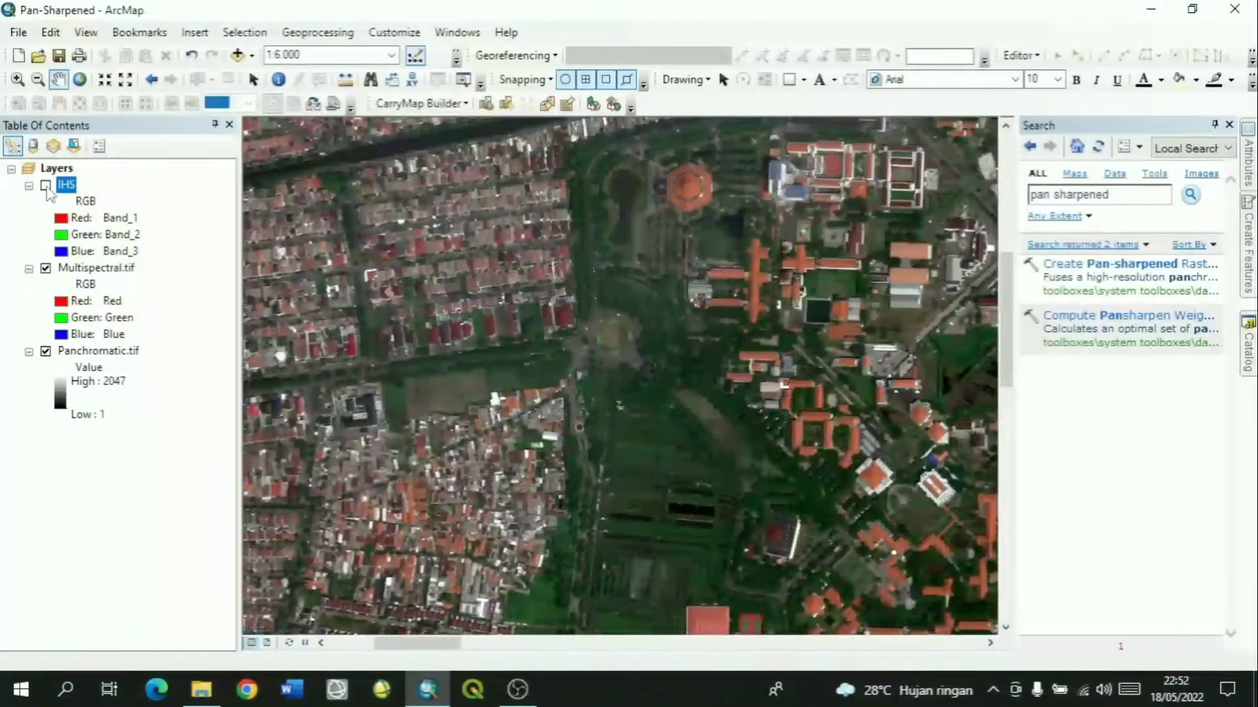
click(46, 186)
click(46, 186)
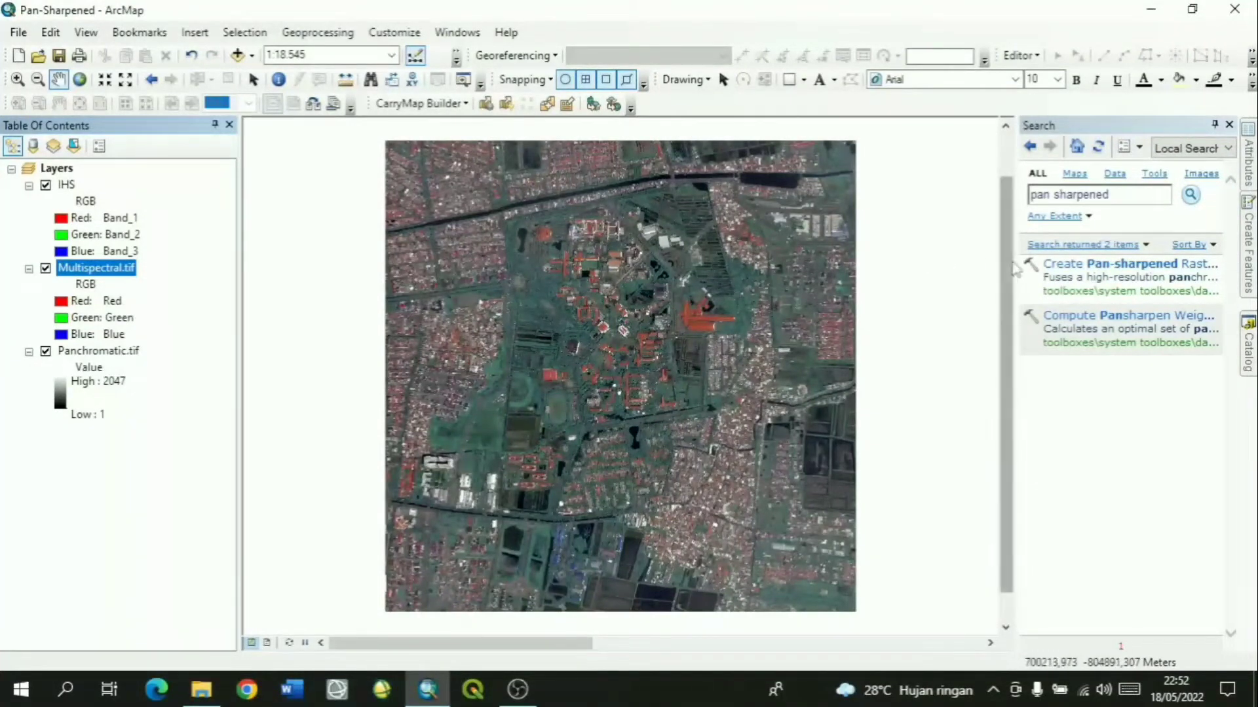
Open the Create Pan-sharpened Raster Dataset tool again with Multispectral.tif as input raster and infrared channel 7
click(1054, 263)
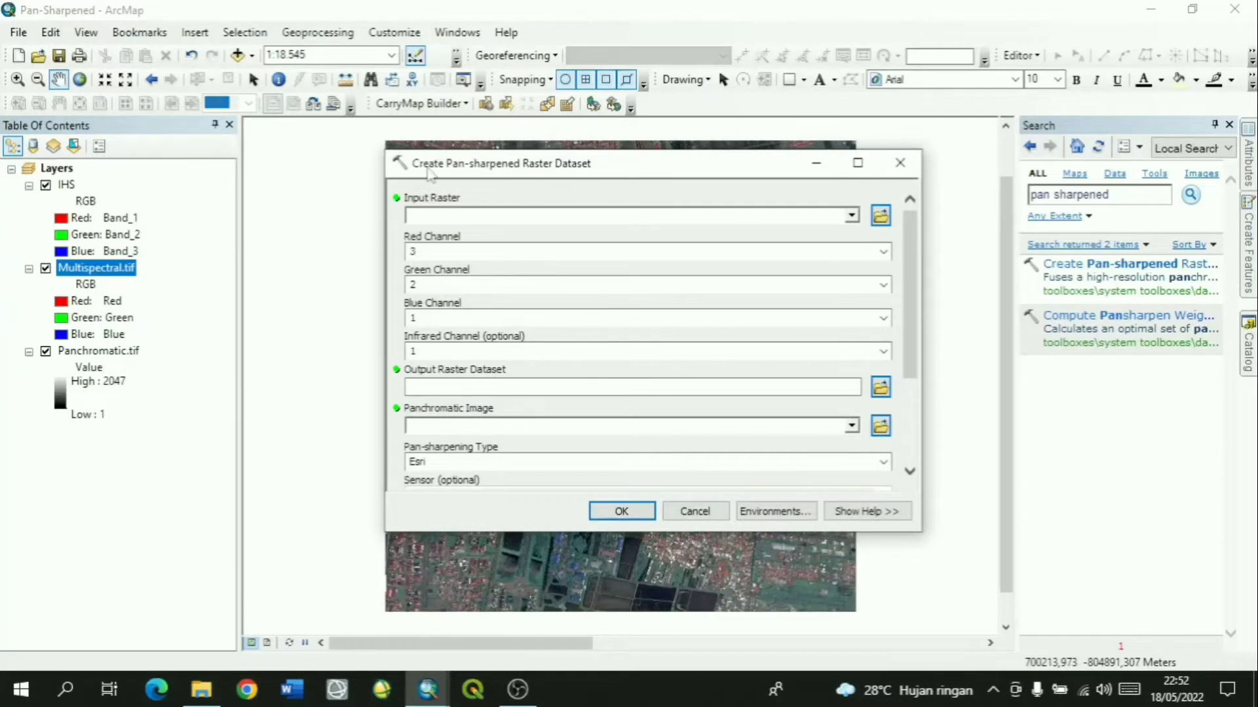
click(852, 216)
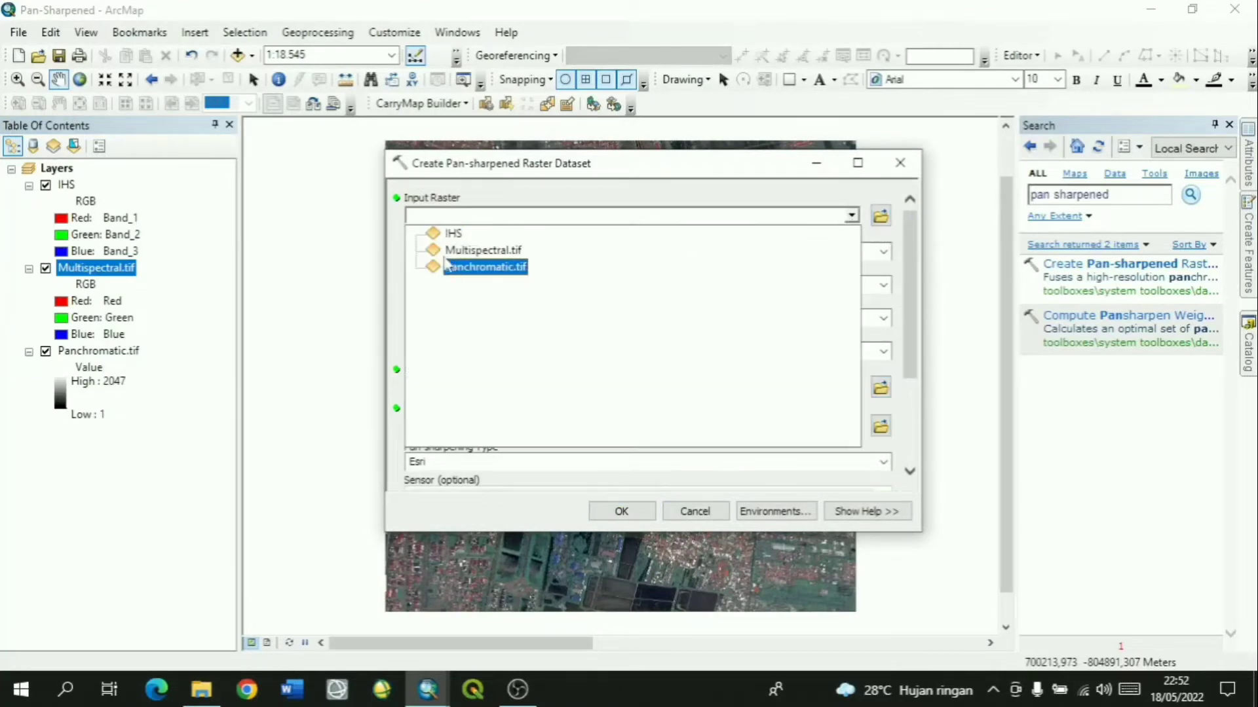
click(463, 255)
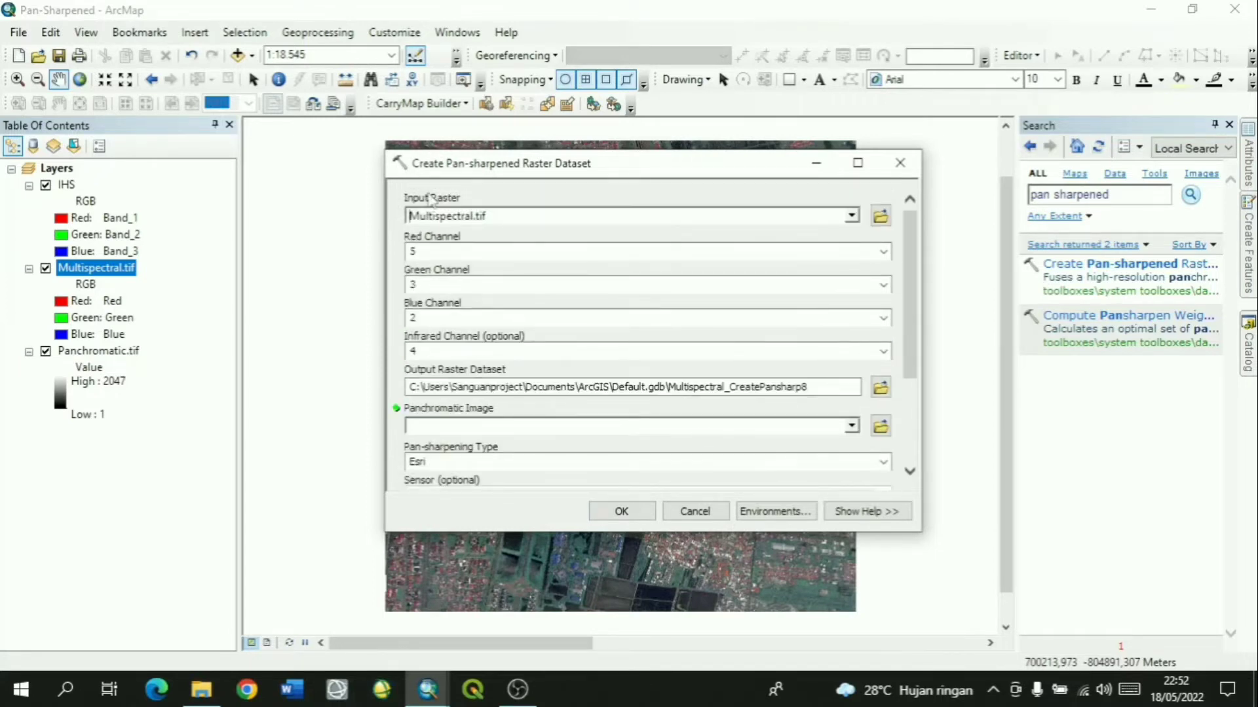
scroll(398, 262, down, 1)
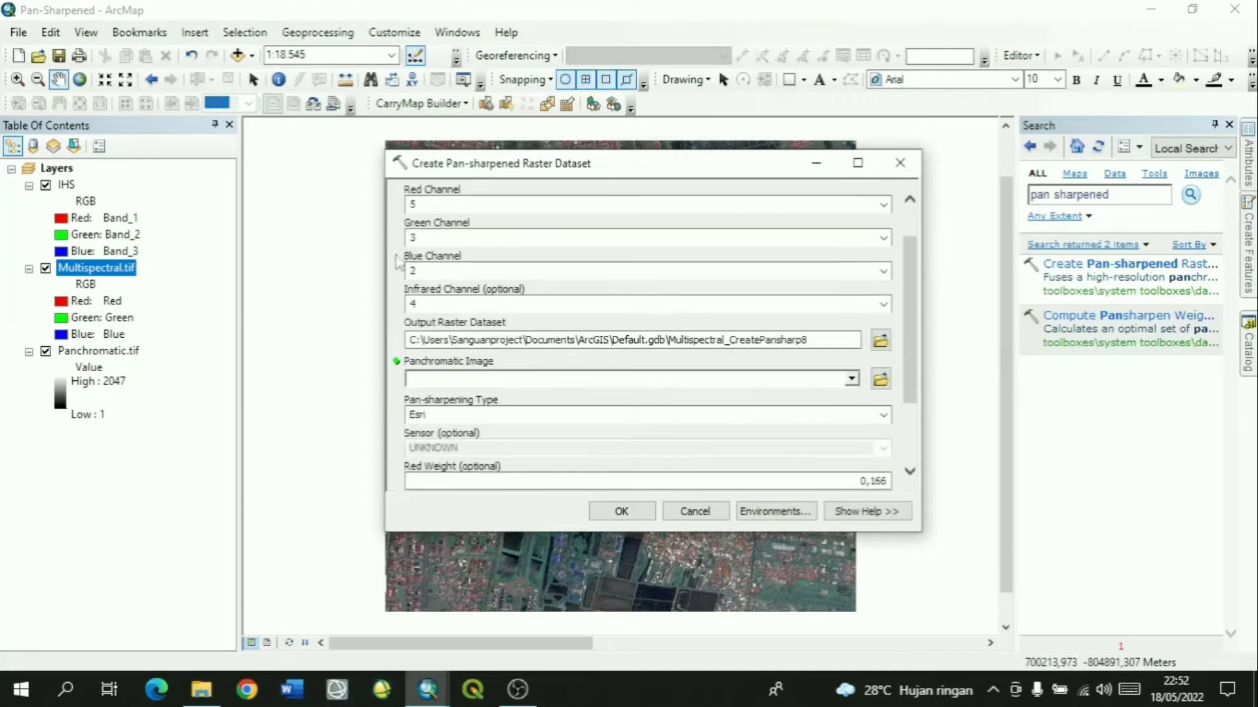
click(883, 305)
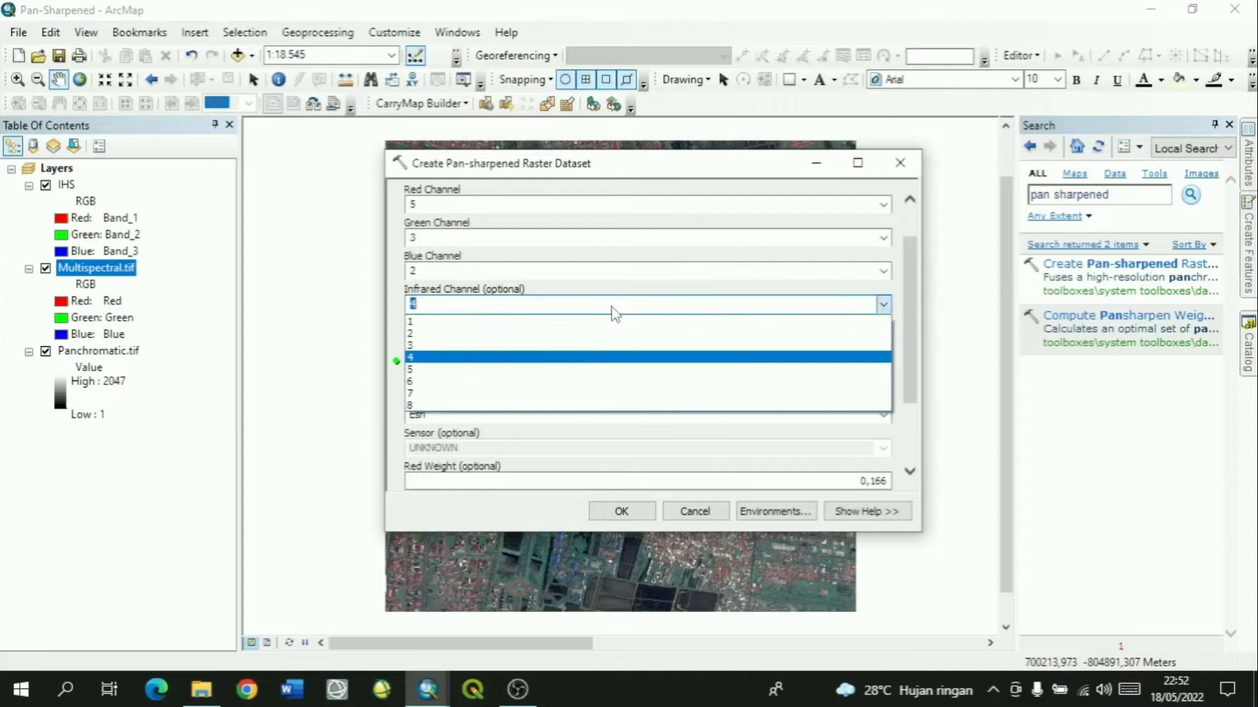
click(431, 394)
scroll(655, 340, down, 2)
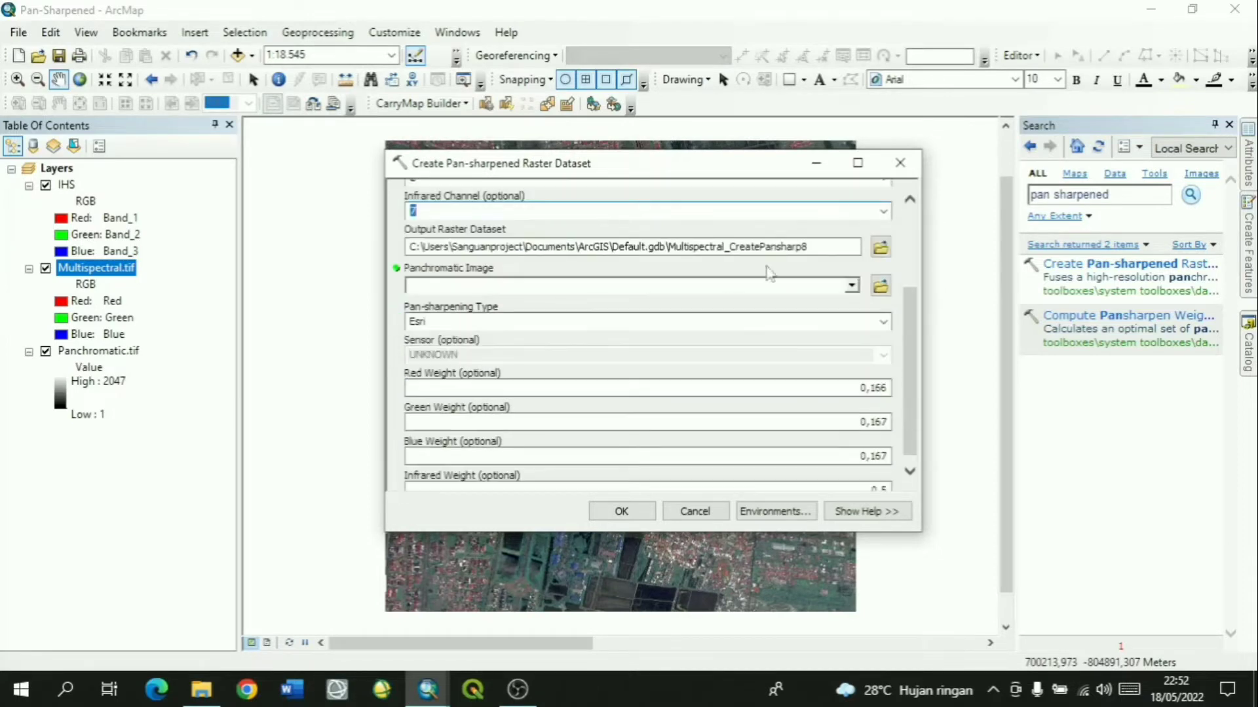
Set Panchromatic.tif as the panchromatic image and choose the BROVEY pan-sharpening type
click(851, 286)
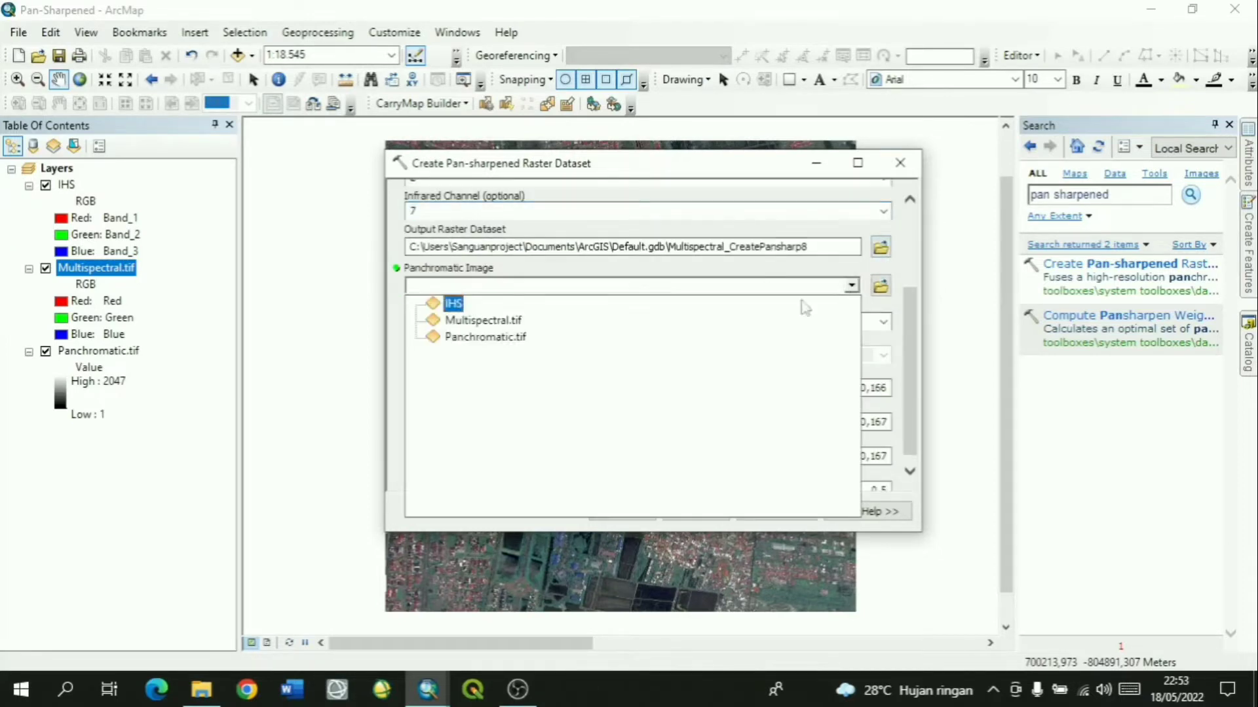
click(485, 338)
click(686, 322)
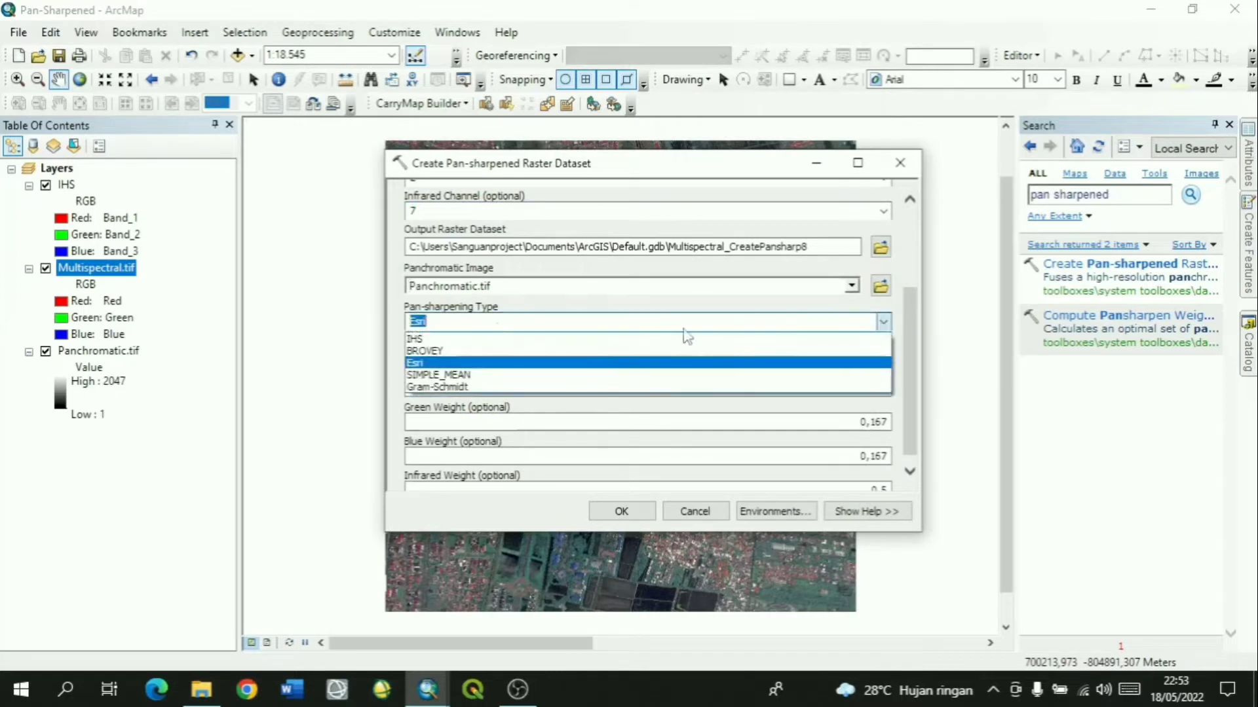
click(425, 351)
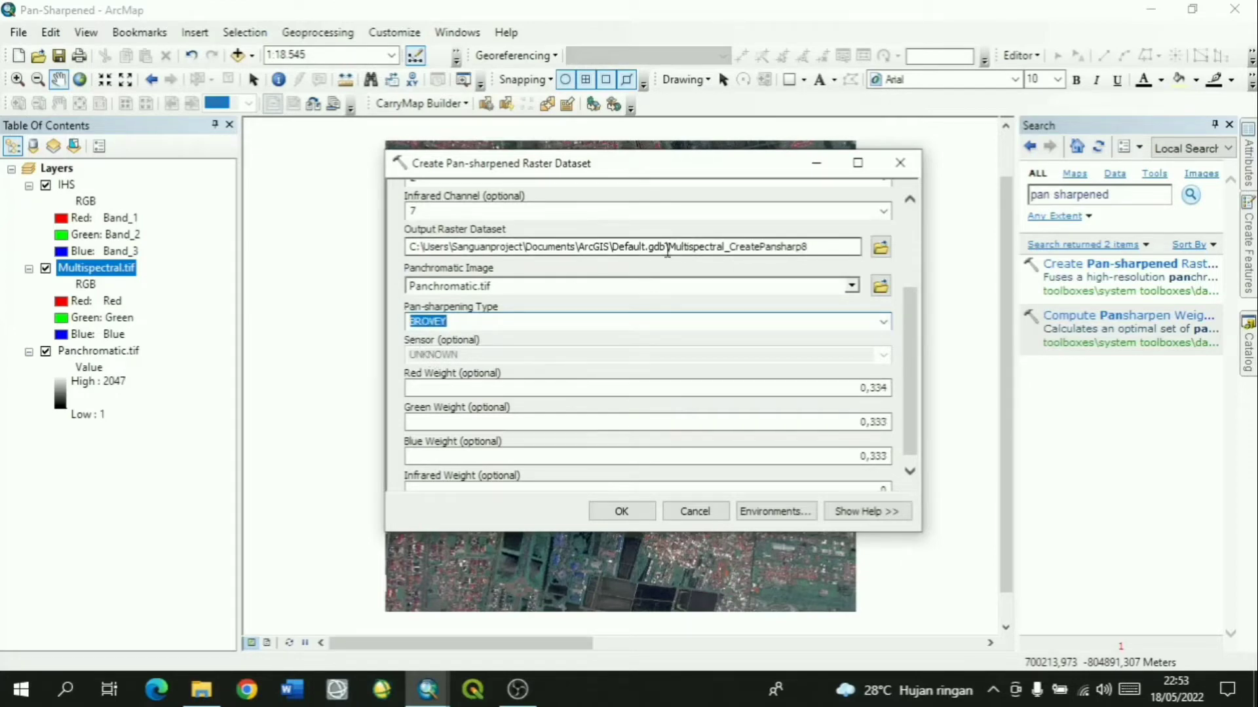
Name the output raster Brovey in Default.gdb and run the pan-sharpening
drag(669, 250, 805, 258)
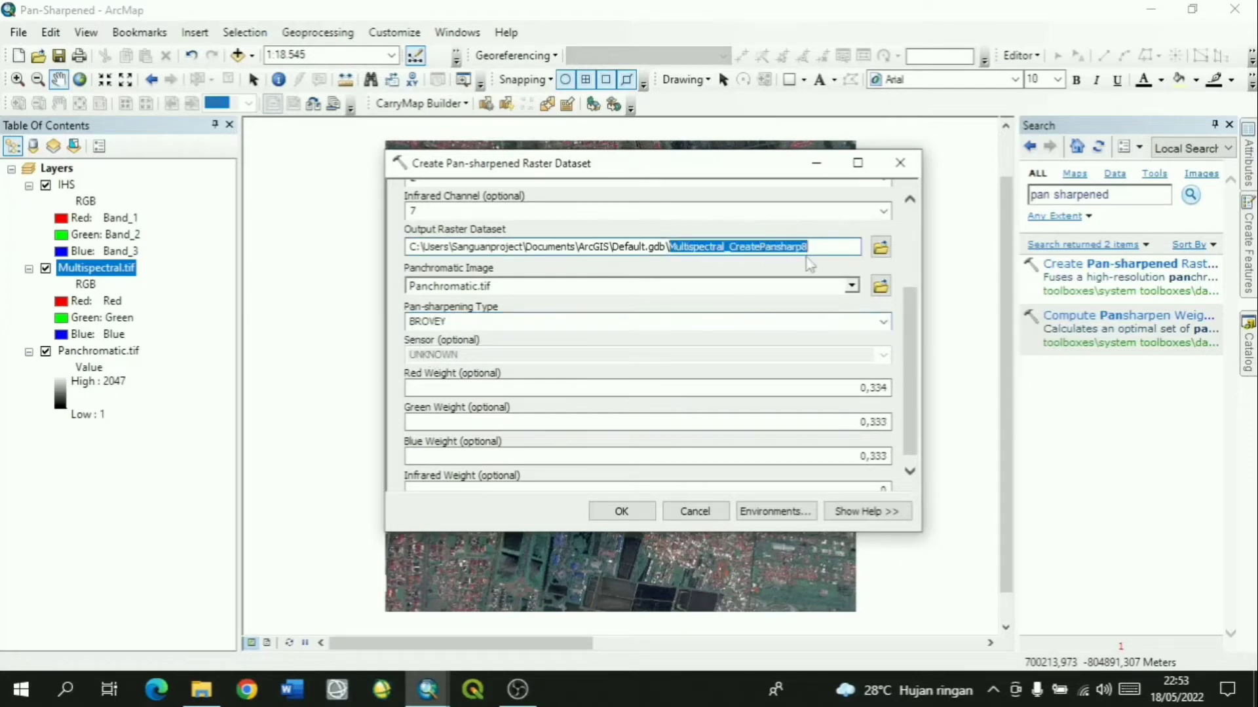
text(Brovey)
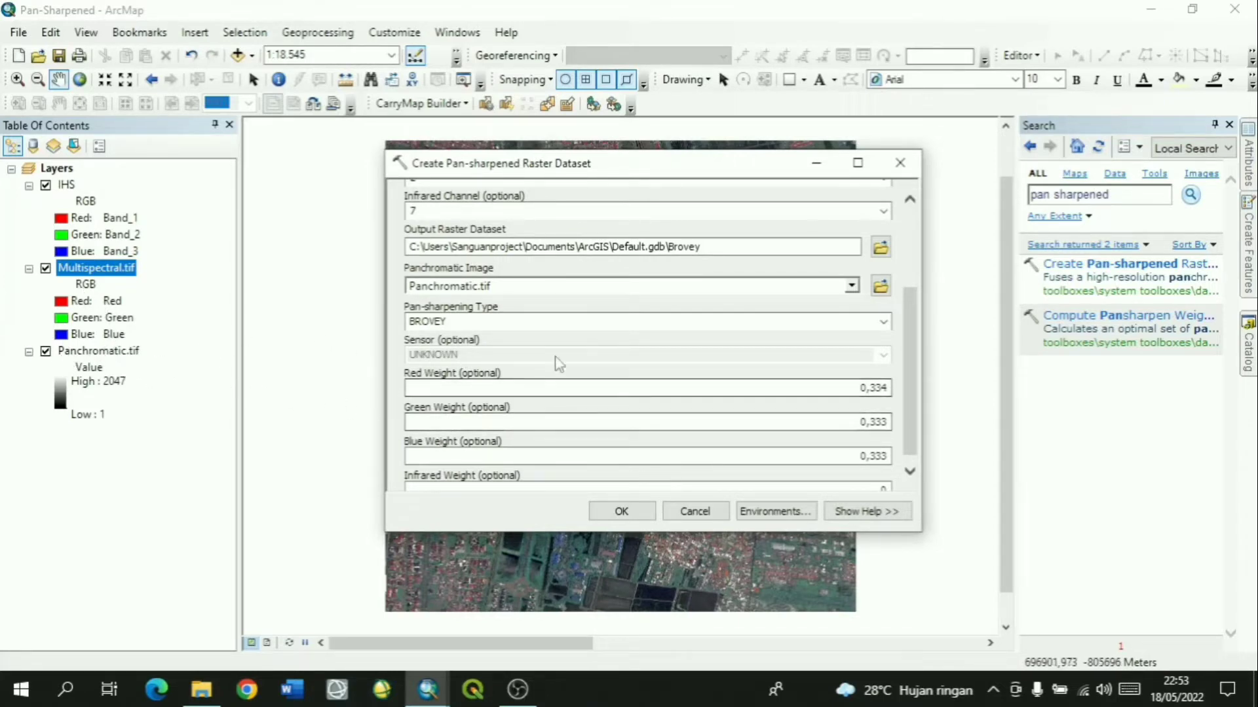
click(639, 516)
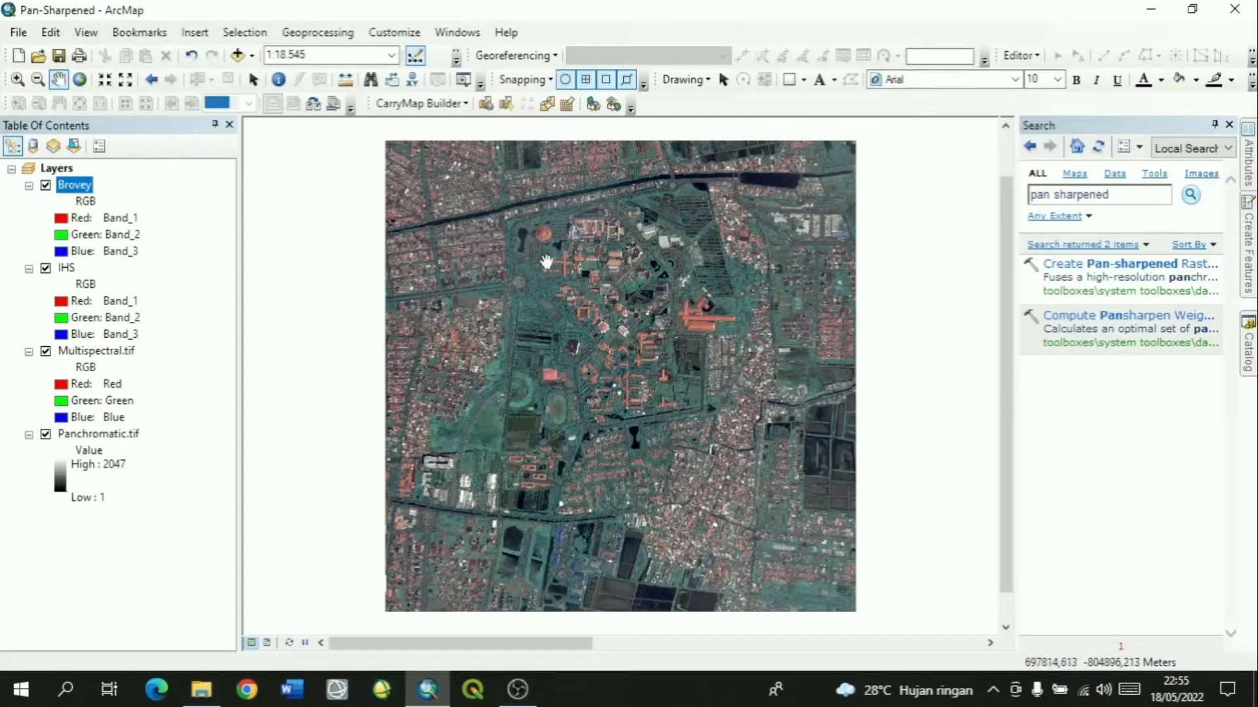
Hide the IHS layer and compare the Brovey result with the multispectral image around the roundabout at 1:5.000
drag(527, 234, 550, 257)
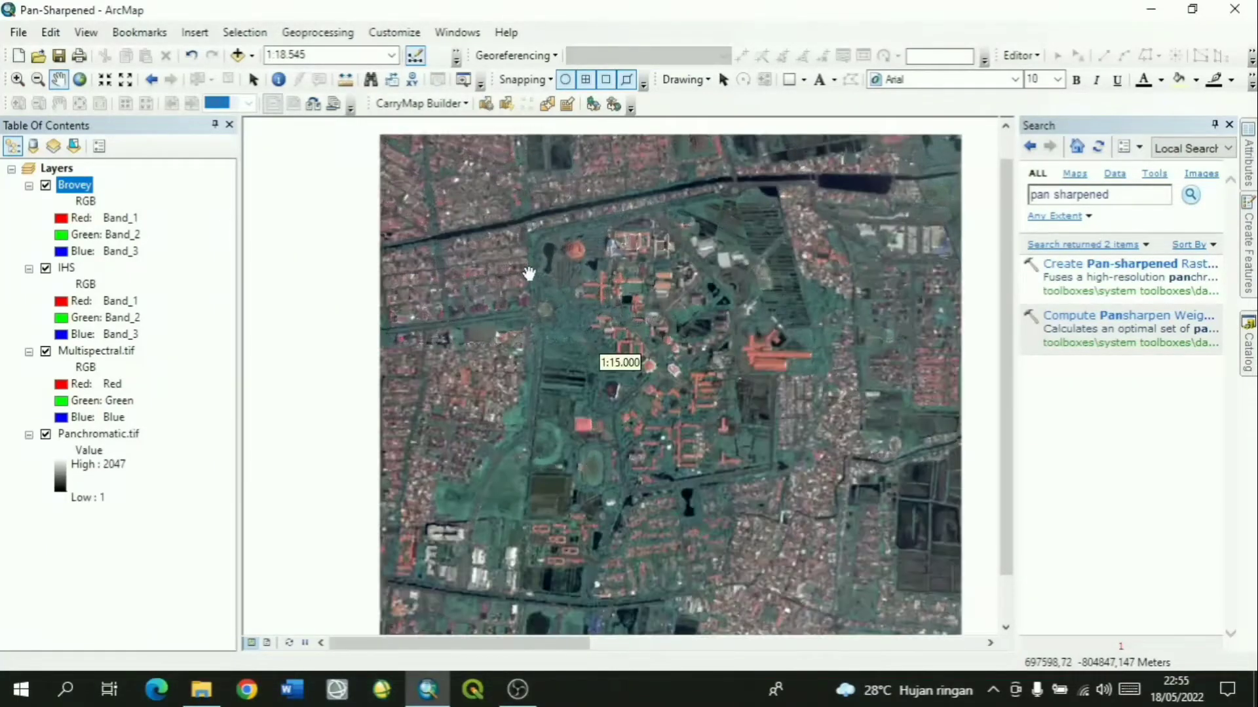
scroll(564, 296, up, 5)
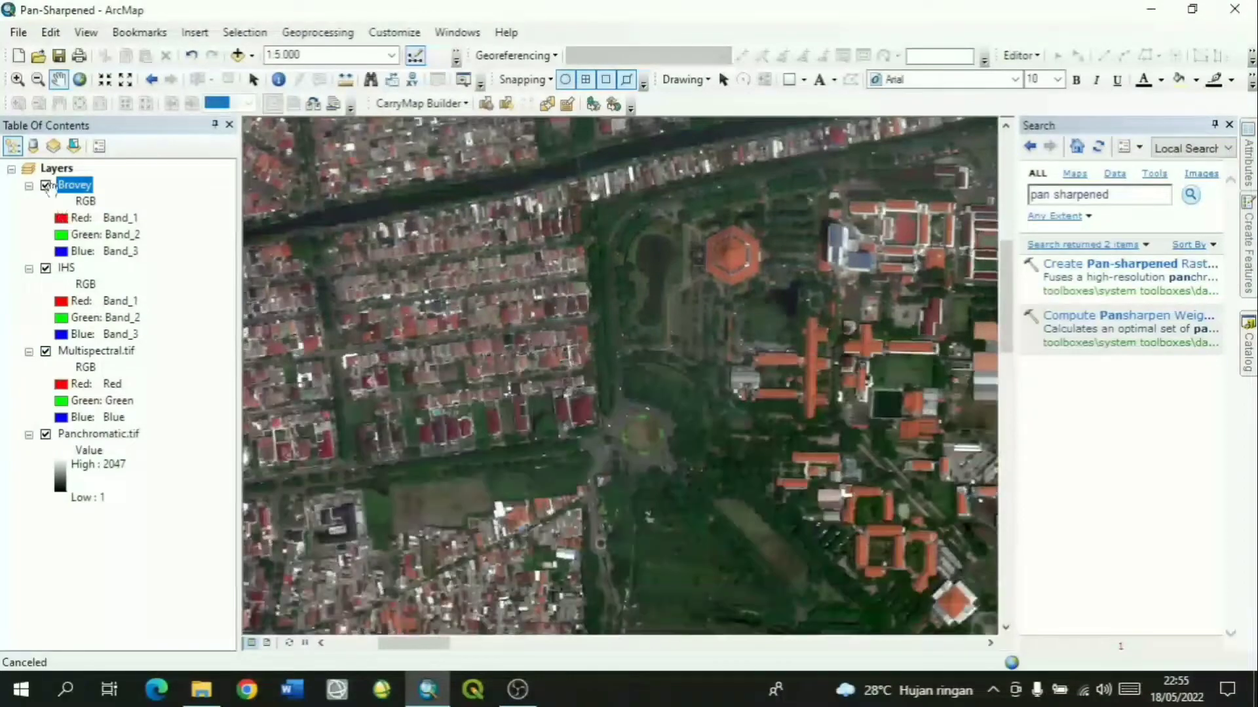
click(46, 268)
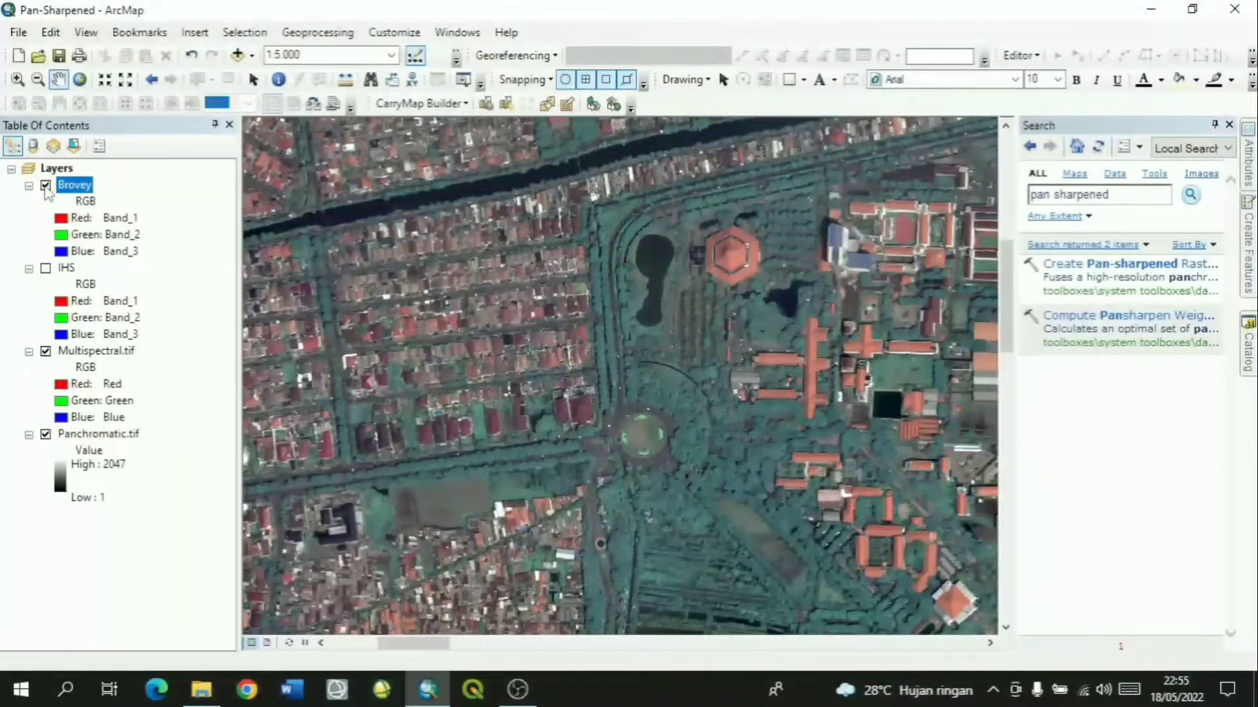
click(46, 186)
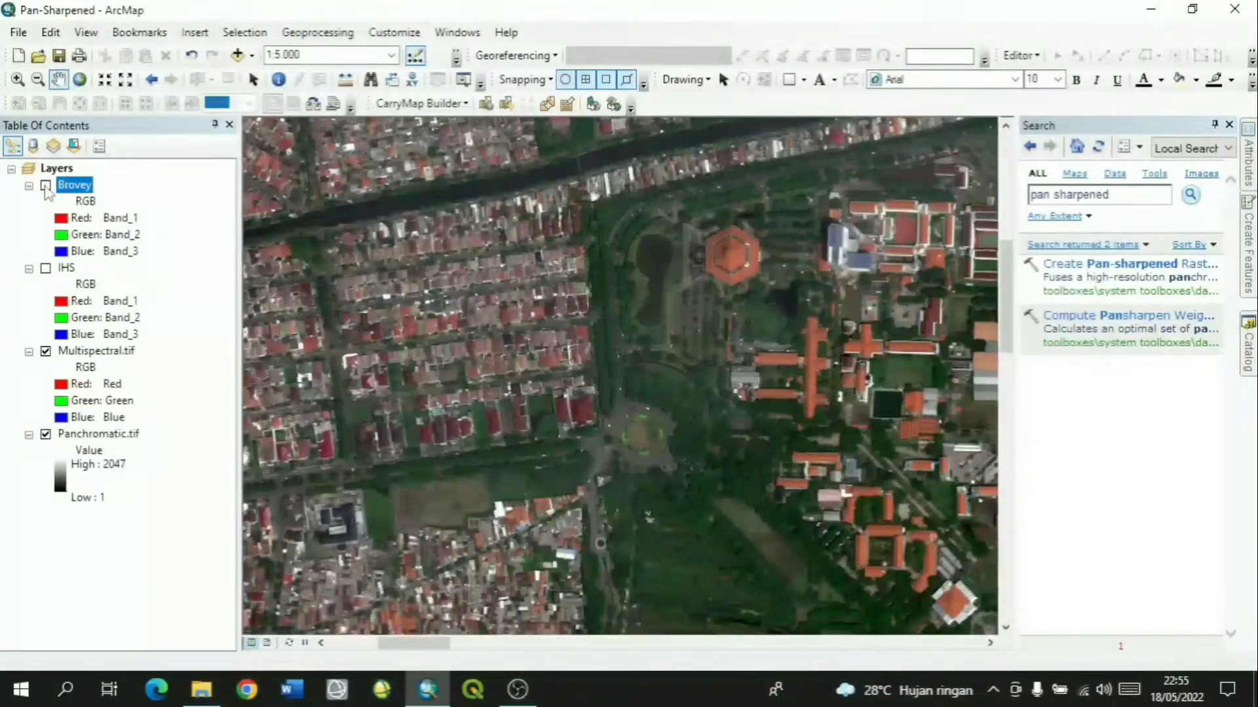
click(46, 186)
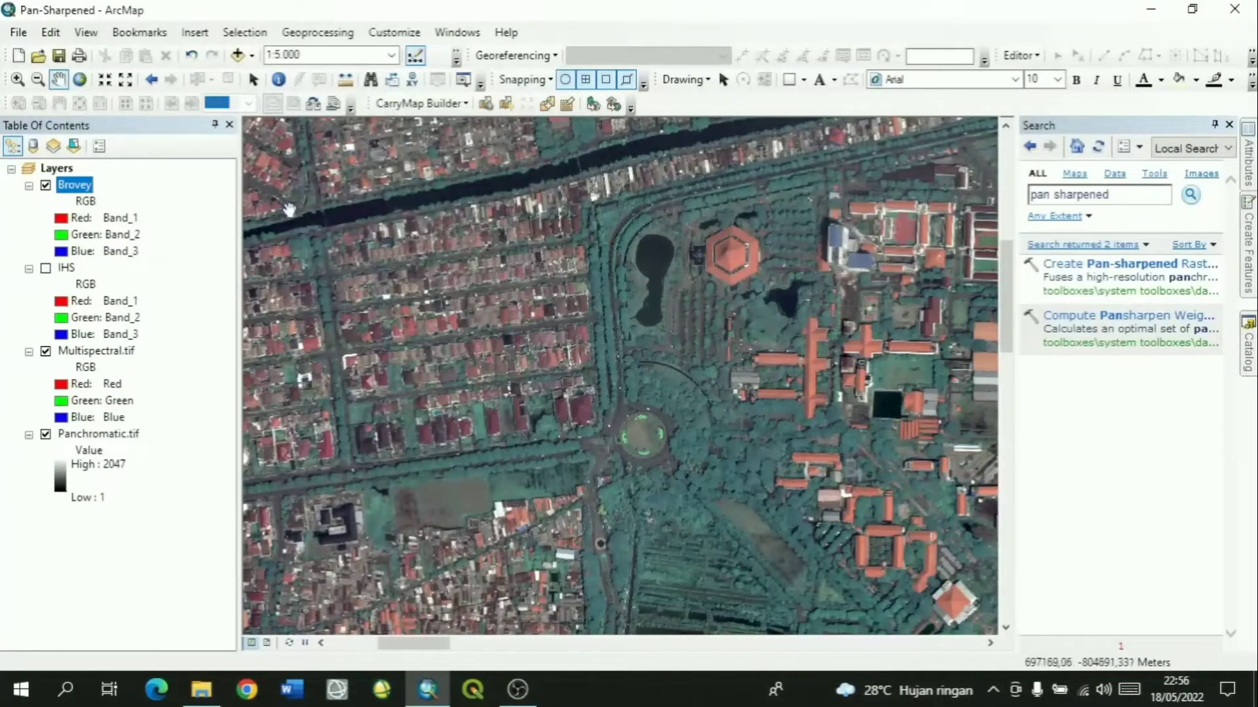
Start another pan-sharpened raster dataset from the full Multispectral.tif image, with the infrared channel set to 7
right_click(86, 355)
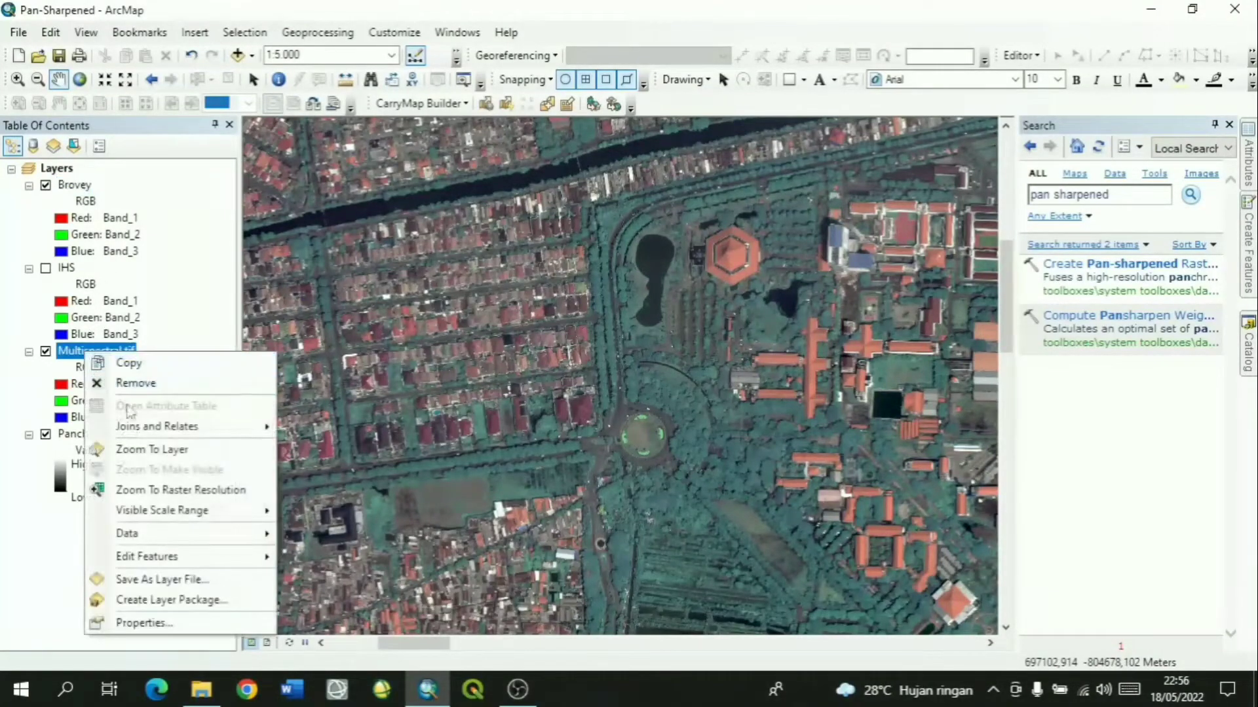
click(139, 452)
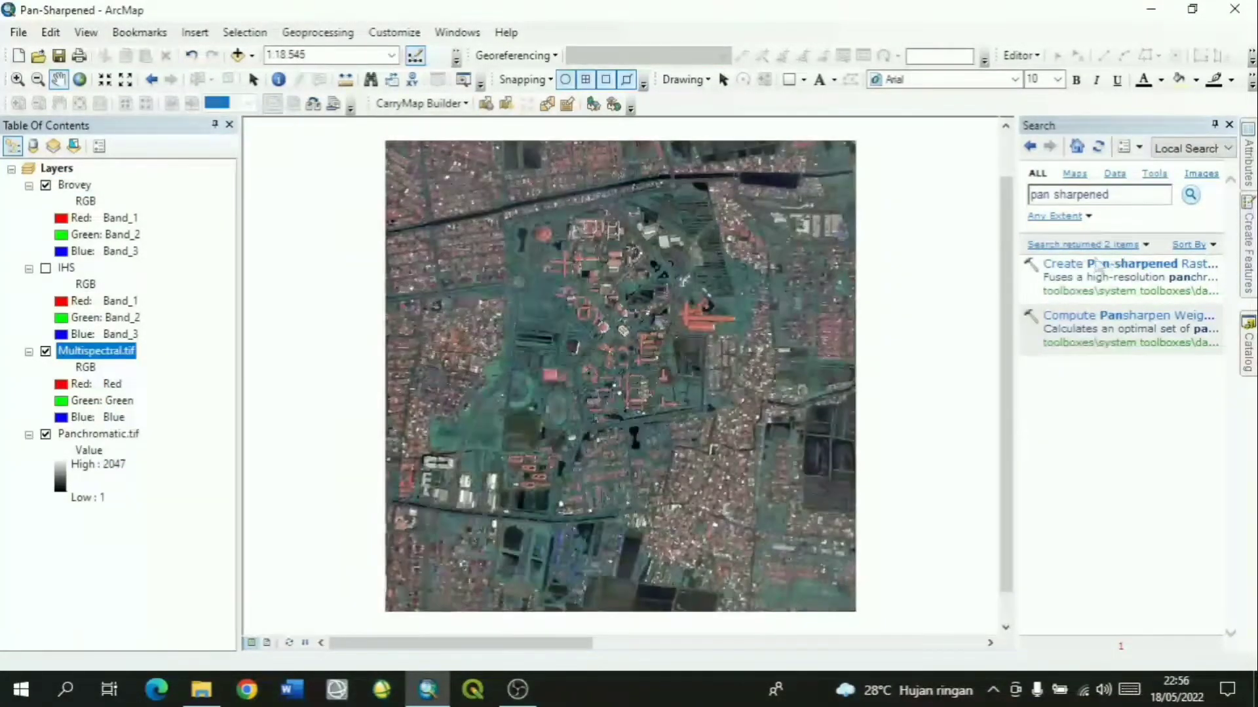
click(1054, 266)
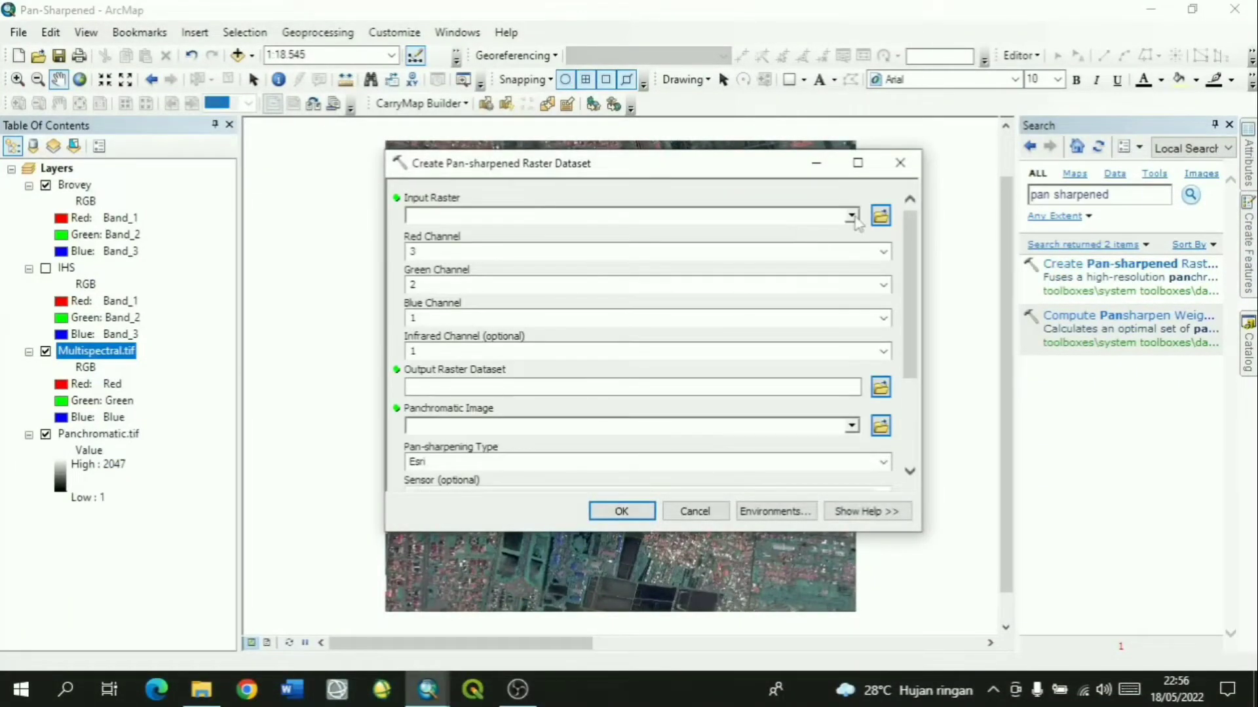
click(851, 216)
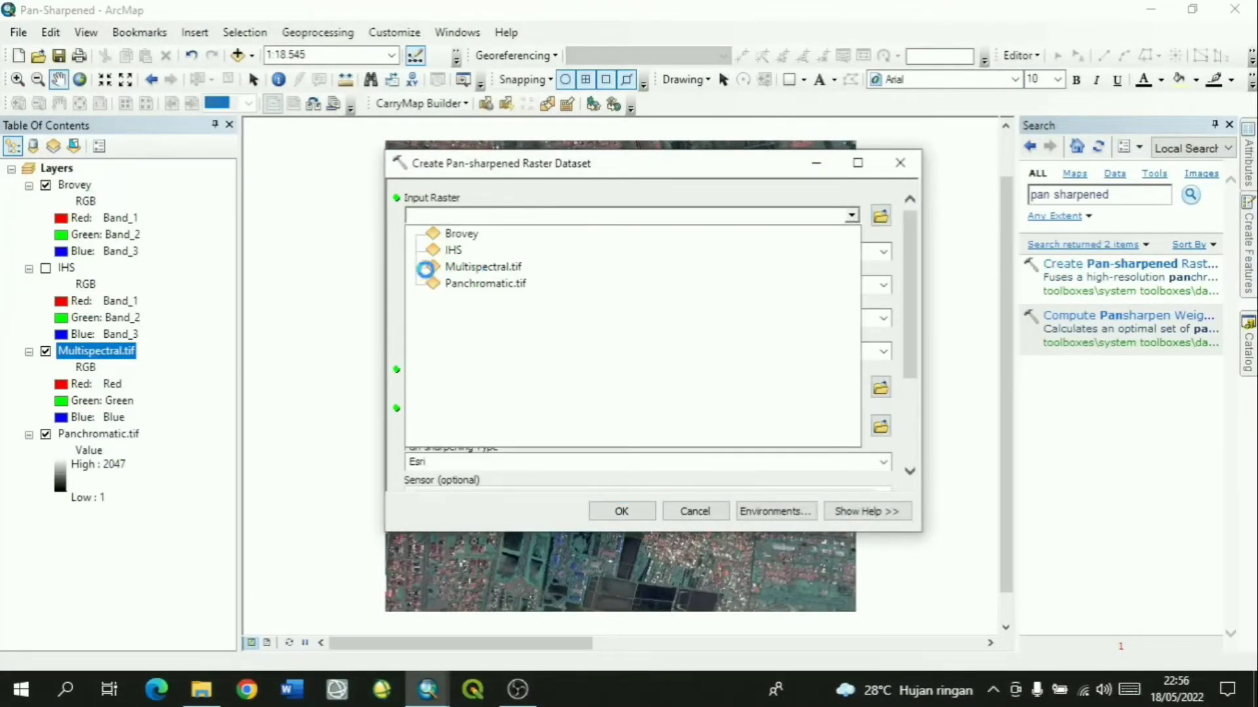
click(480, 269)
click(881, 352)
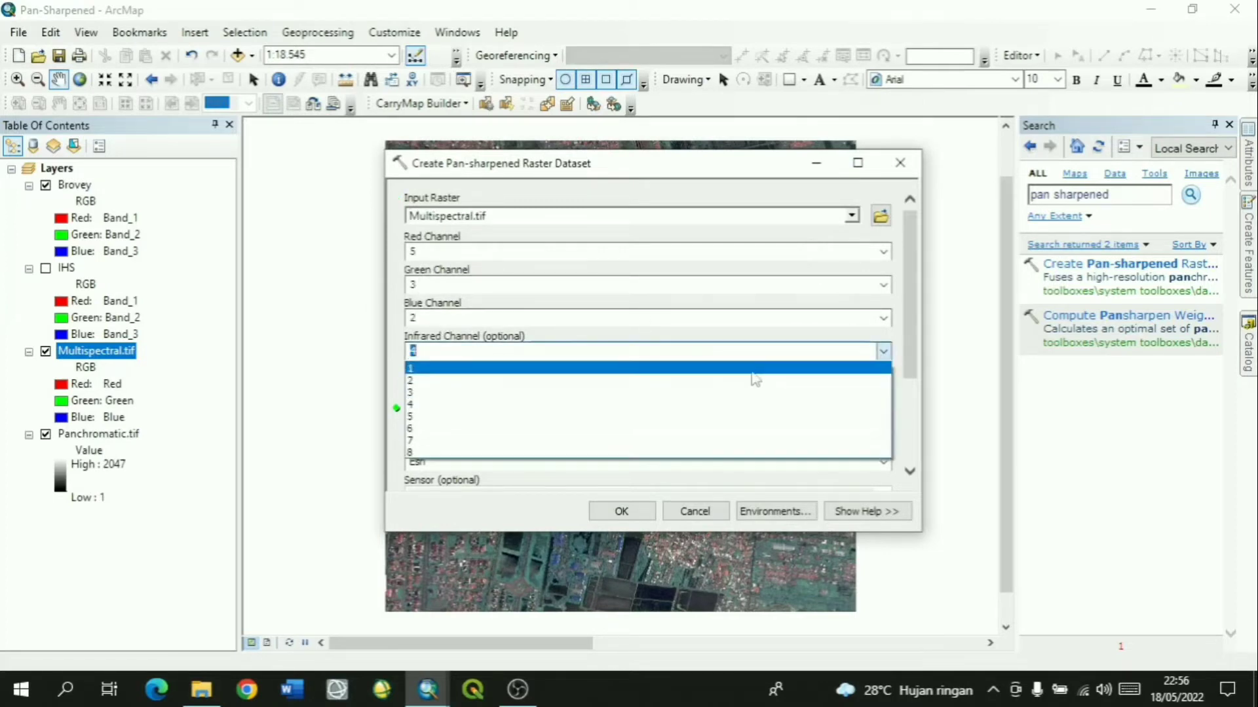
click(753, 444)
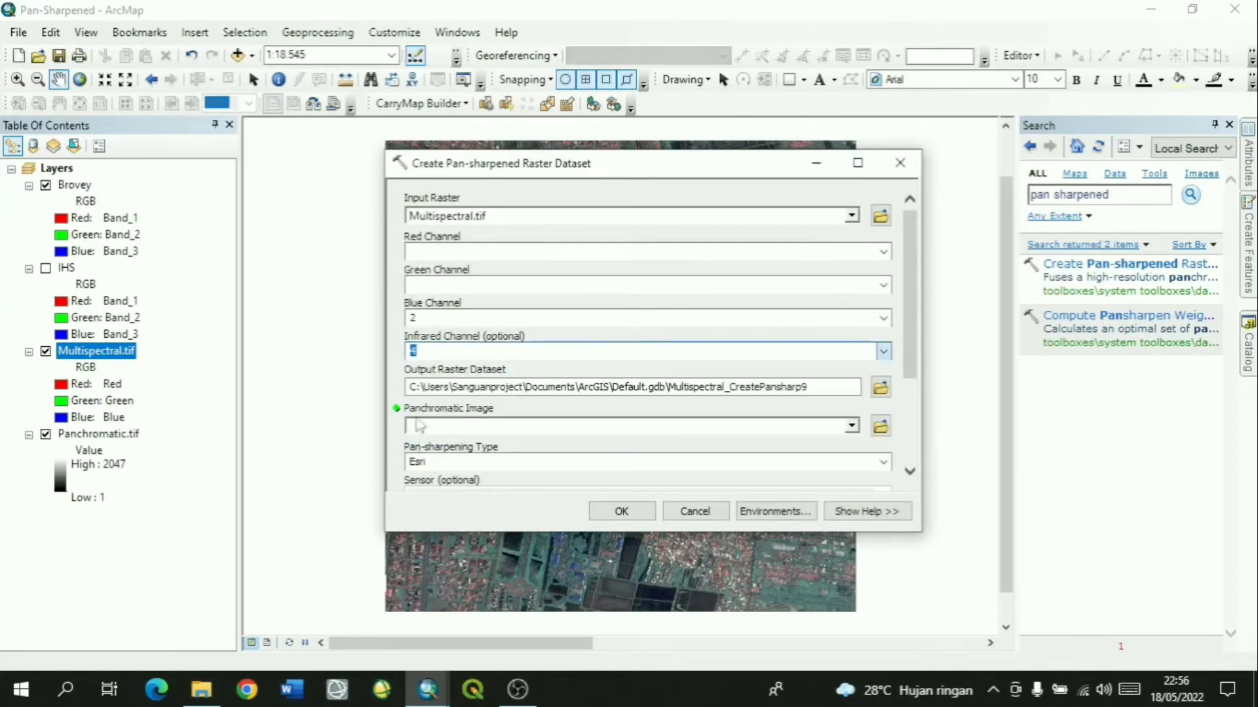
Use Panchromatic.tif as the panchromatic image and keep Esri as the pan-sharpening type
click(852, 427)
click(483, 499)
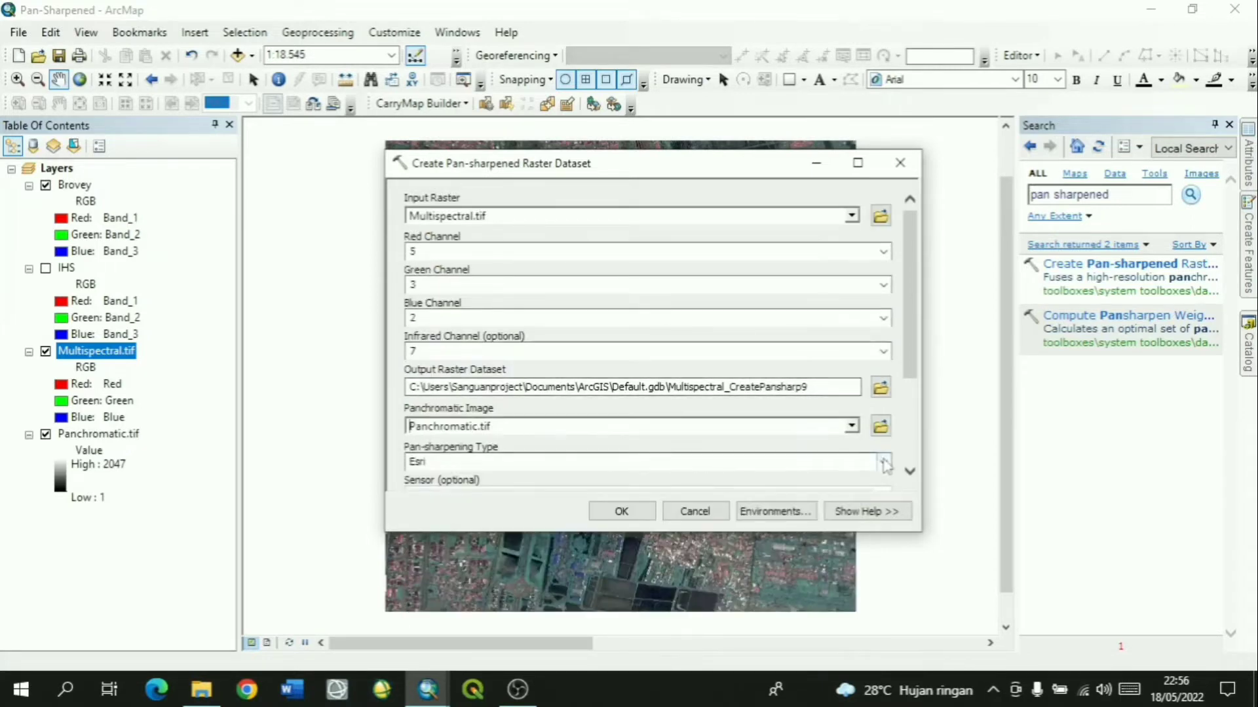
click(545, 464)
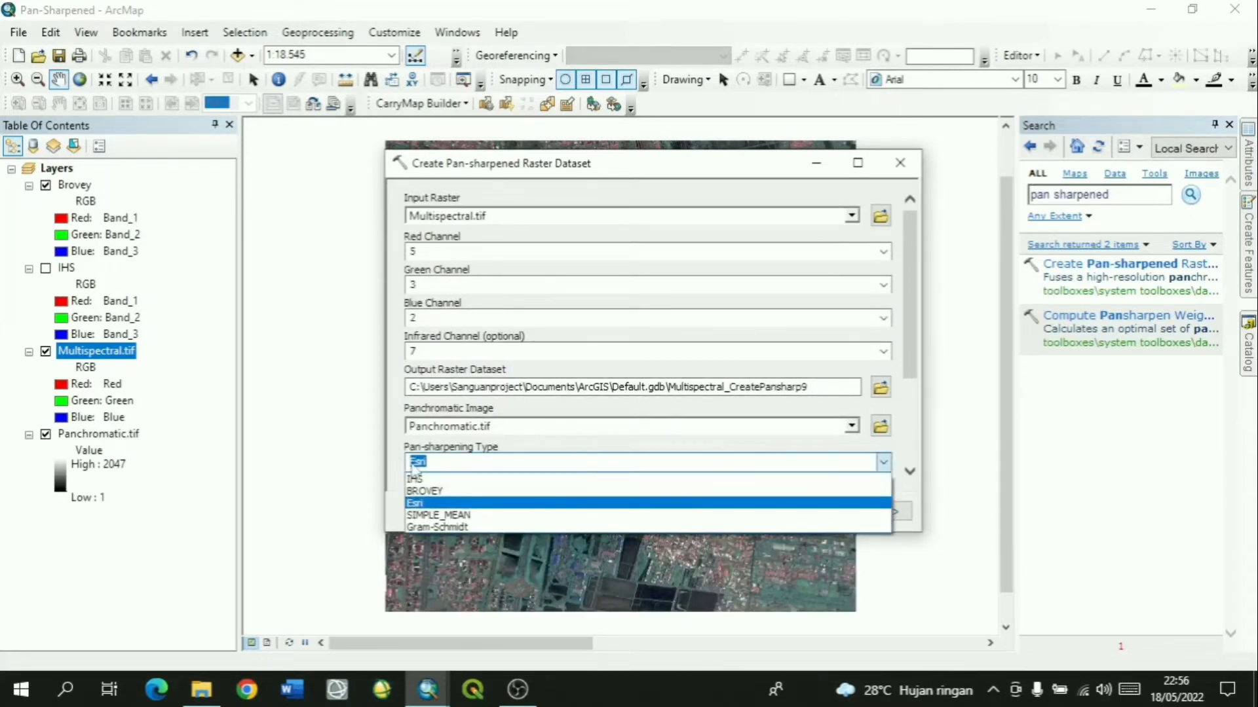
click(433, 505)
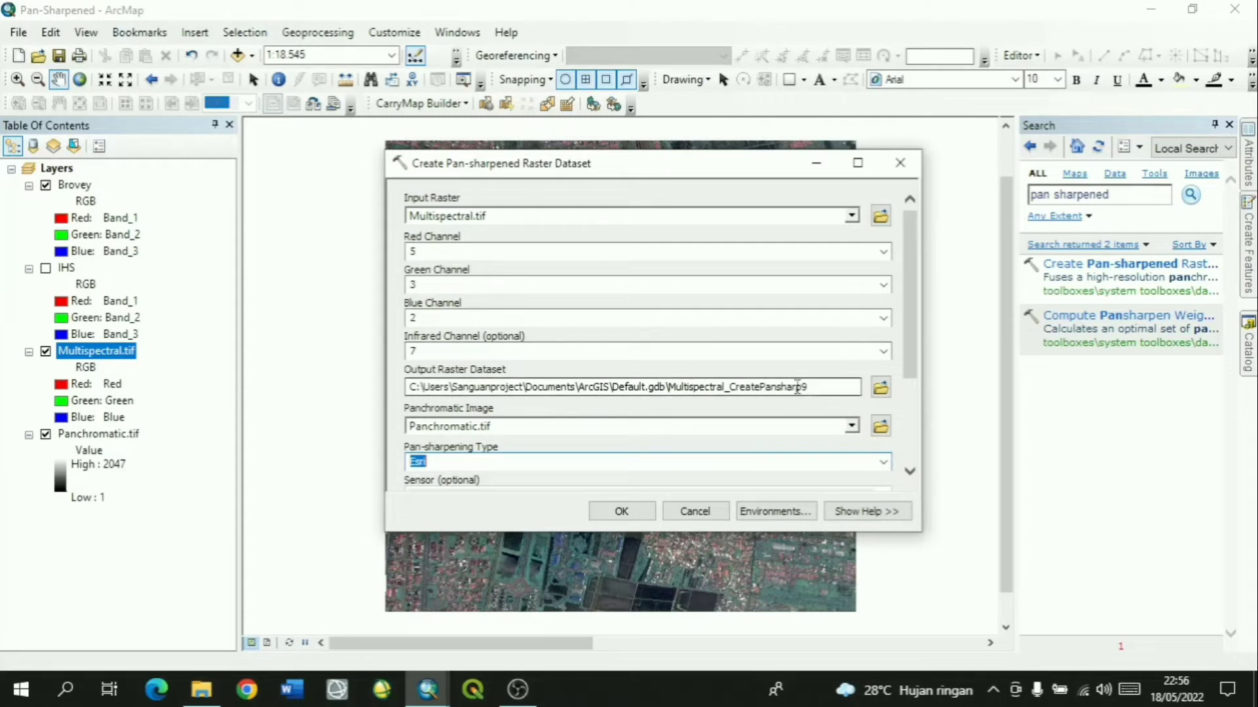
Name the output raster ESRI in Default.gdb and run the pan-sharpening
drag(809, 388, 676, 393)
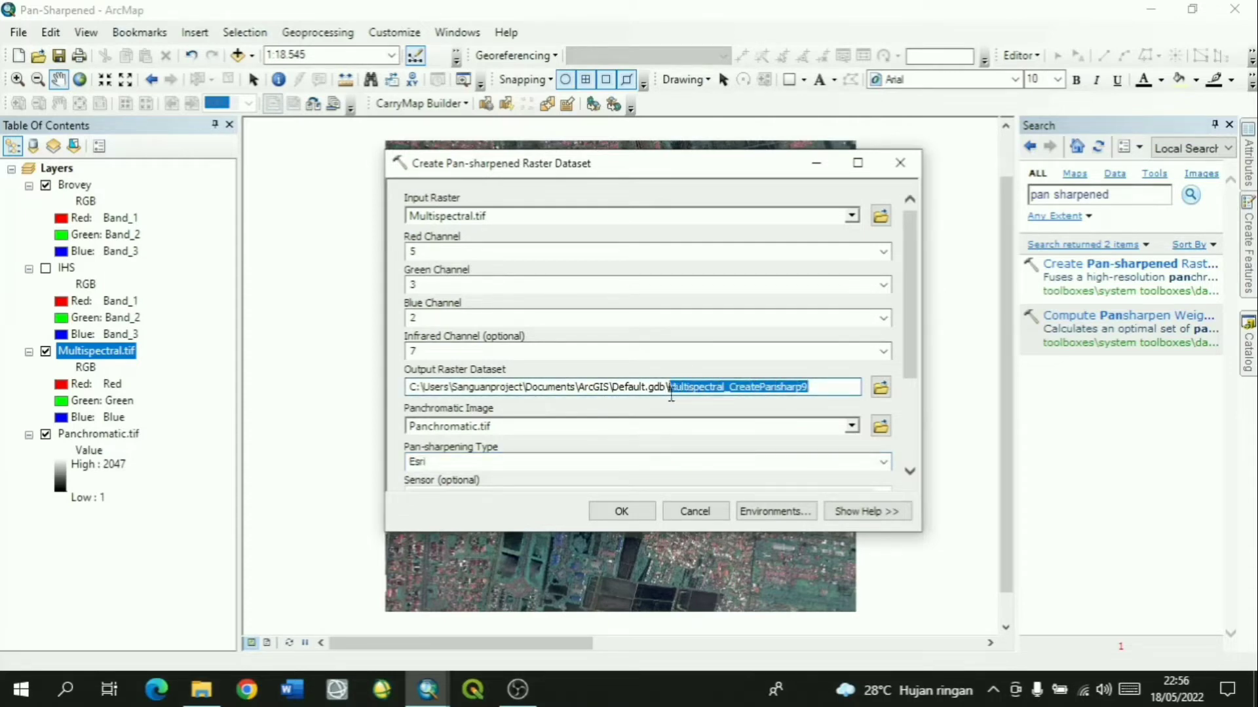
text(ESR)
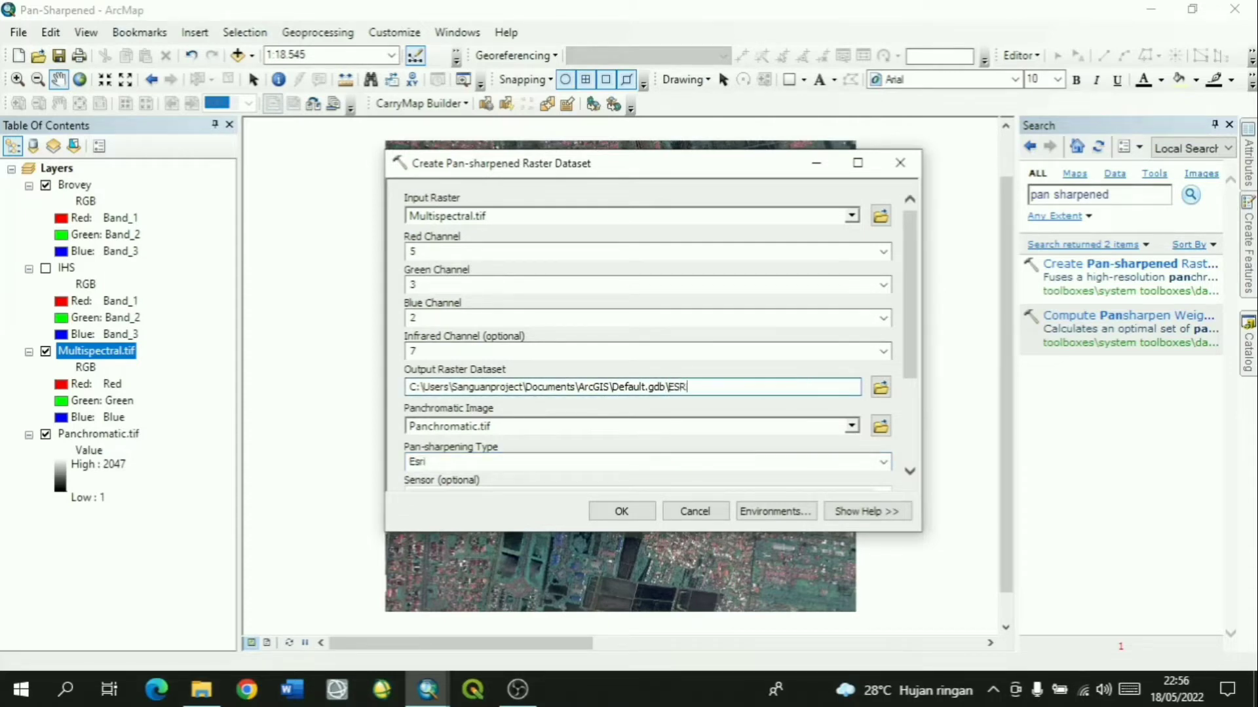
text(I)
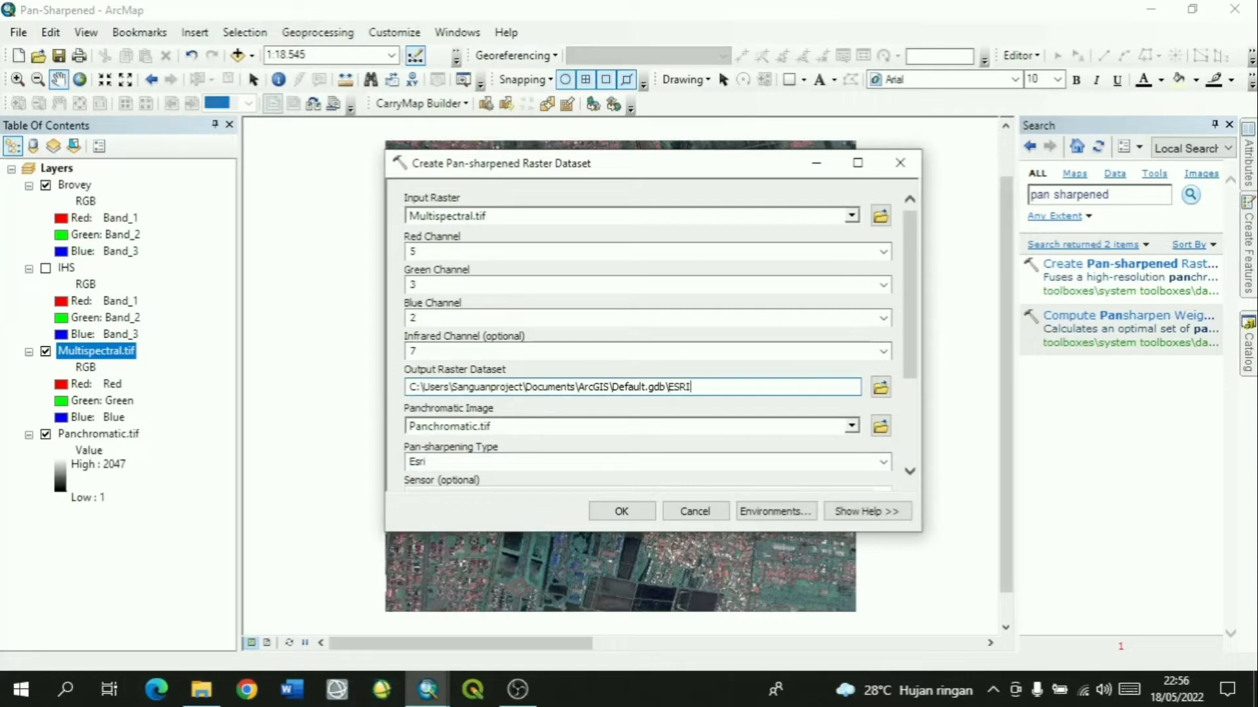
click(619, 512)
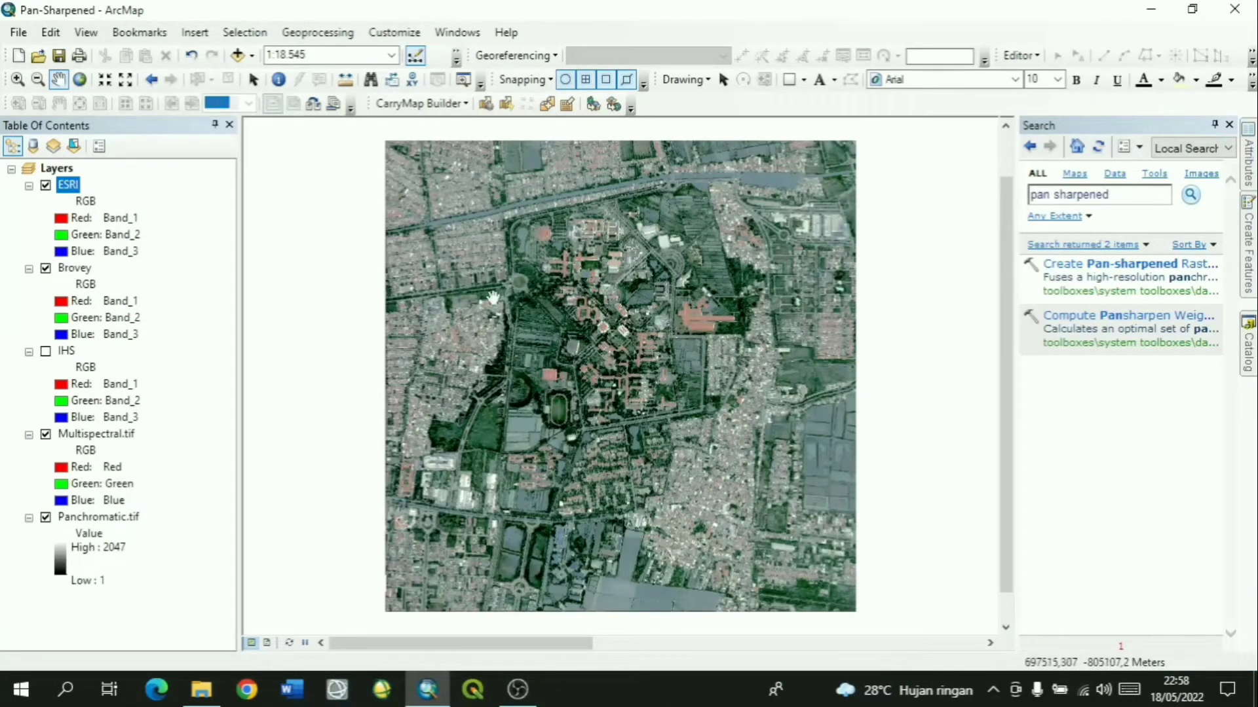
Hide the Brovey layer and compare the ESRI result with the multispectral image around the roundabout at 1:5.000
scroll(498, 254, down, 2)
scroll(498, 254, down, 3)
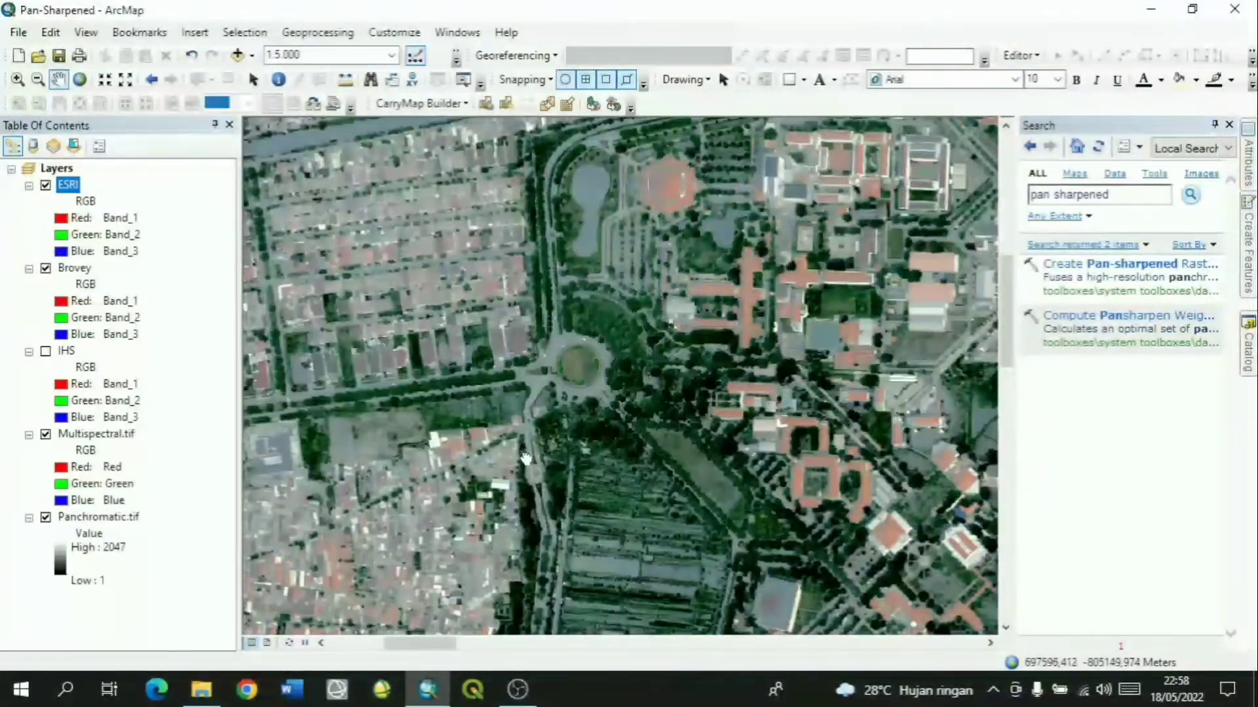
drag(513, 412, 553, 303)
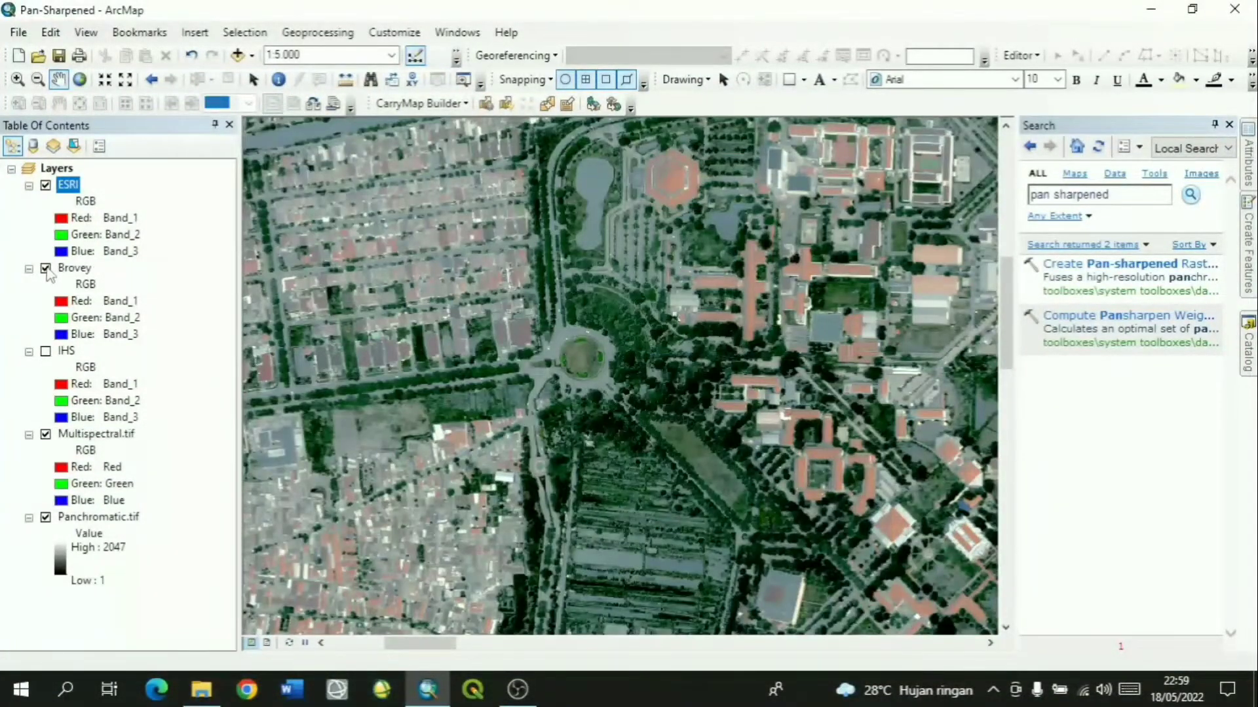
click(45, 268)
click(46, 185)
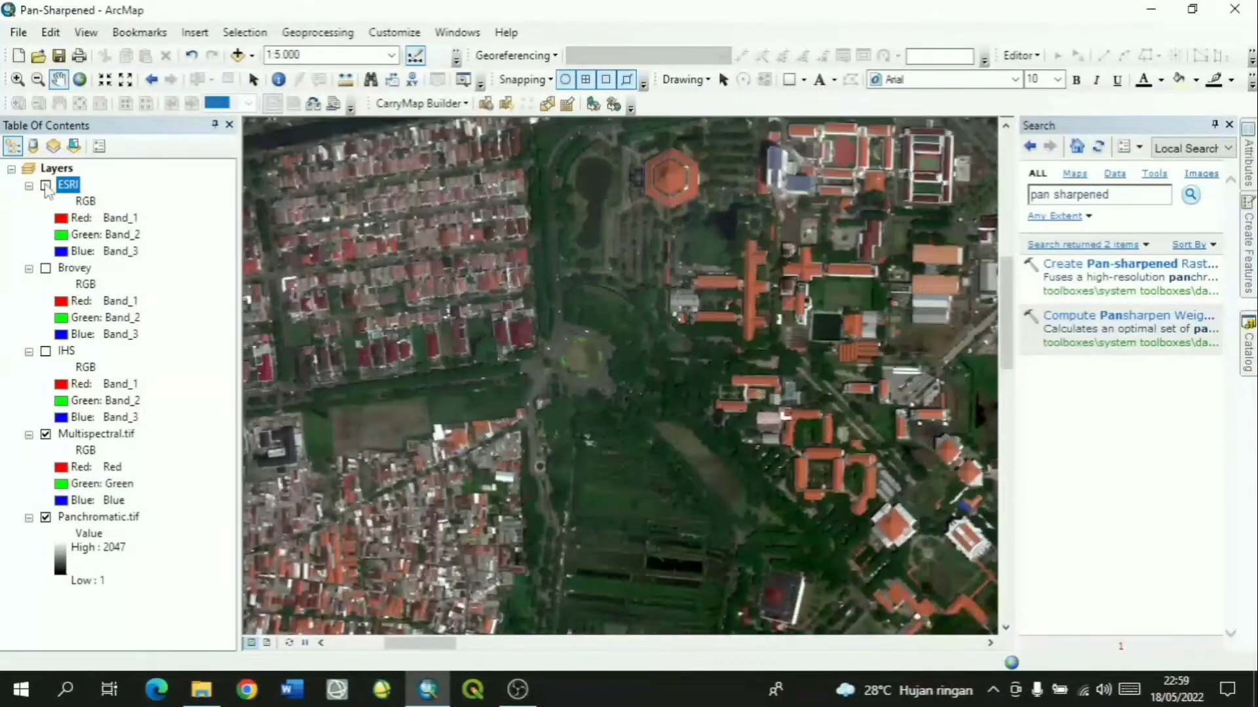
click(46, 185)
click(46, 185)
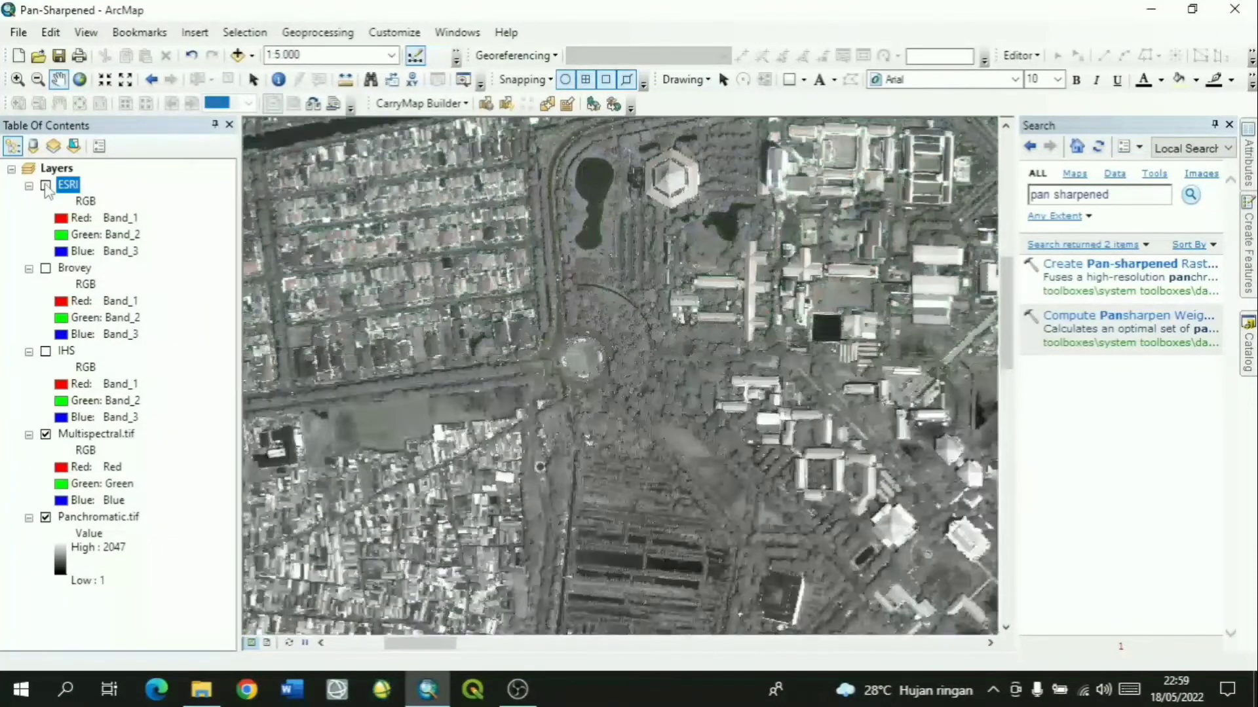
click(46, 185)
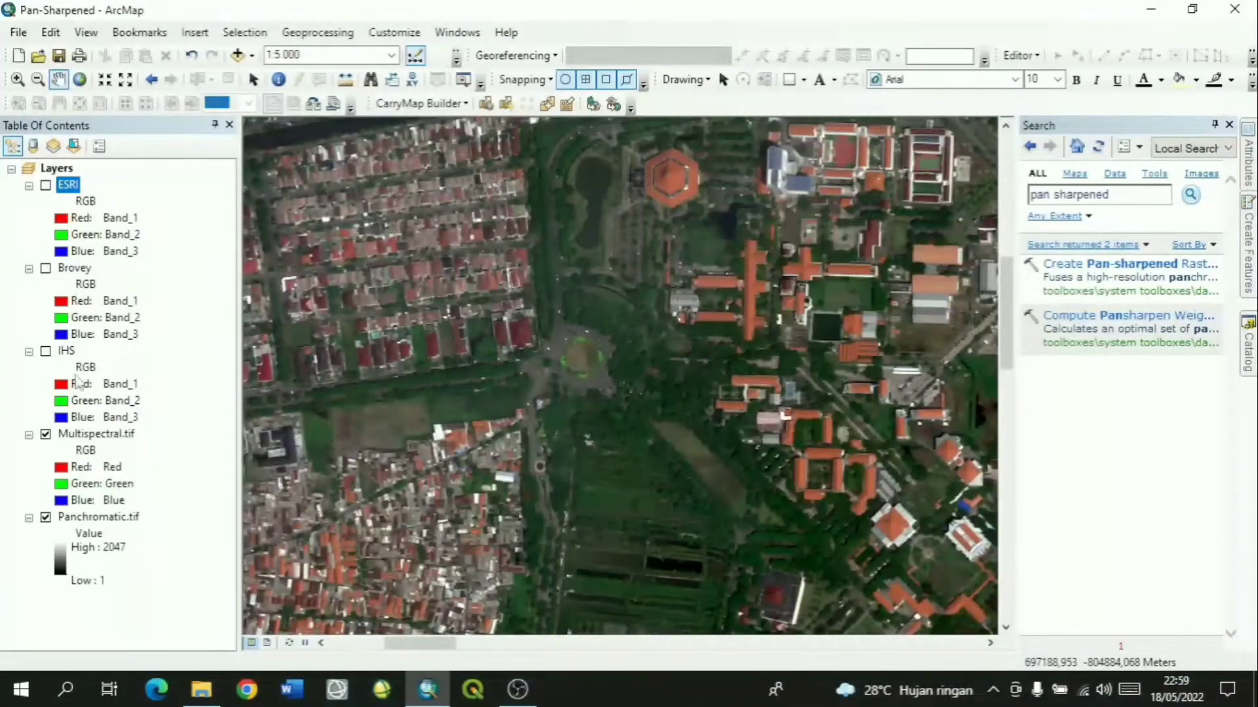
Return to the full extent of Multispectral.tif and start a pan-sharpened raster dataset from it, with the infrared channel set to 7
right_click(90, 437)
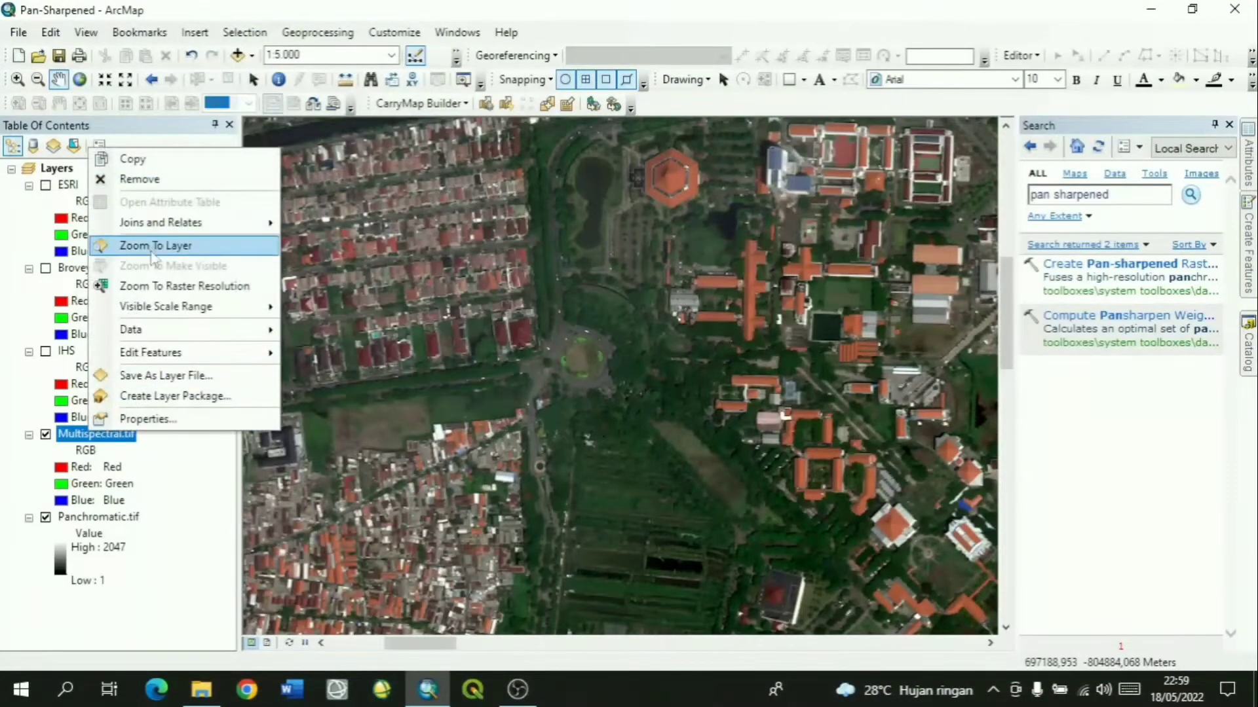
click(153, 251)
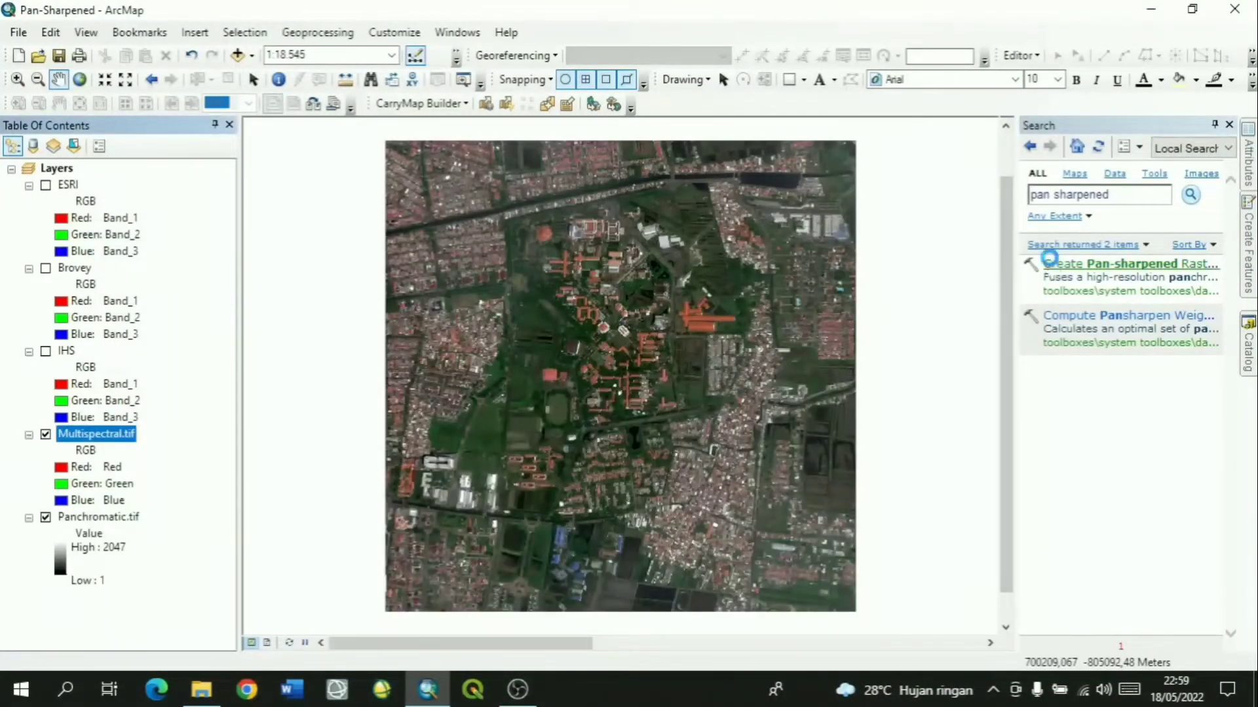
click(1055, 264)
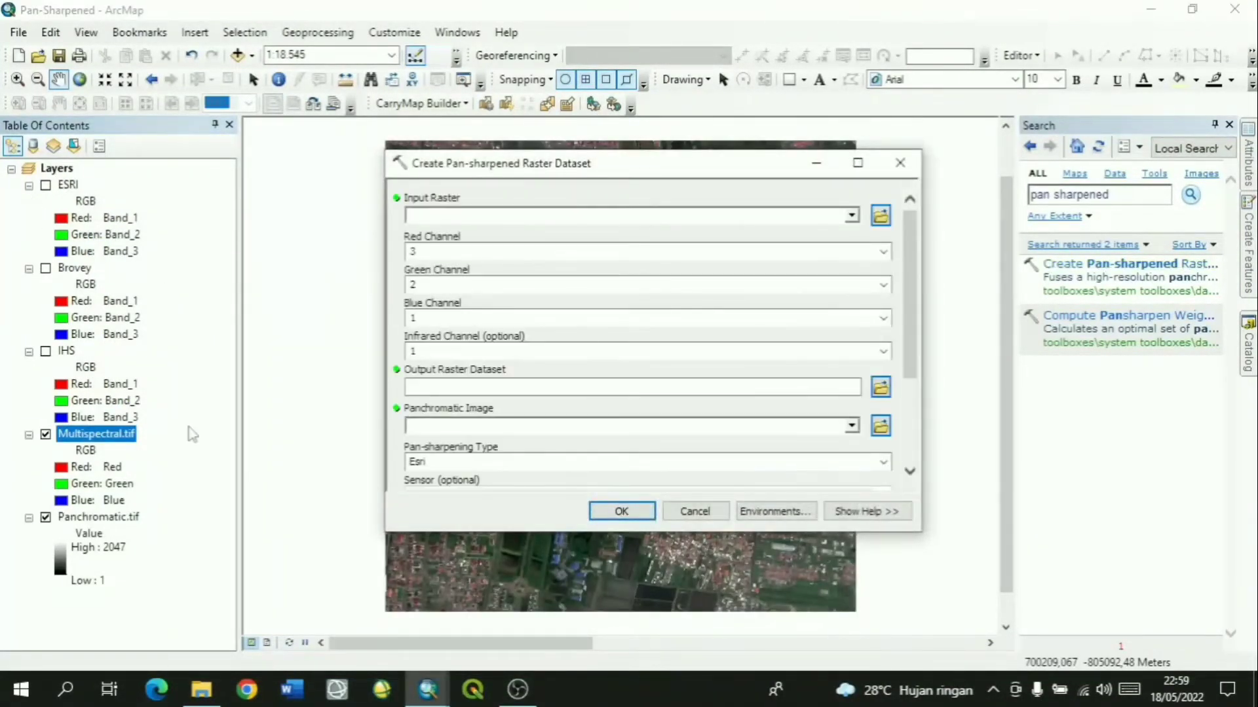
click(852, 215)
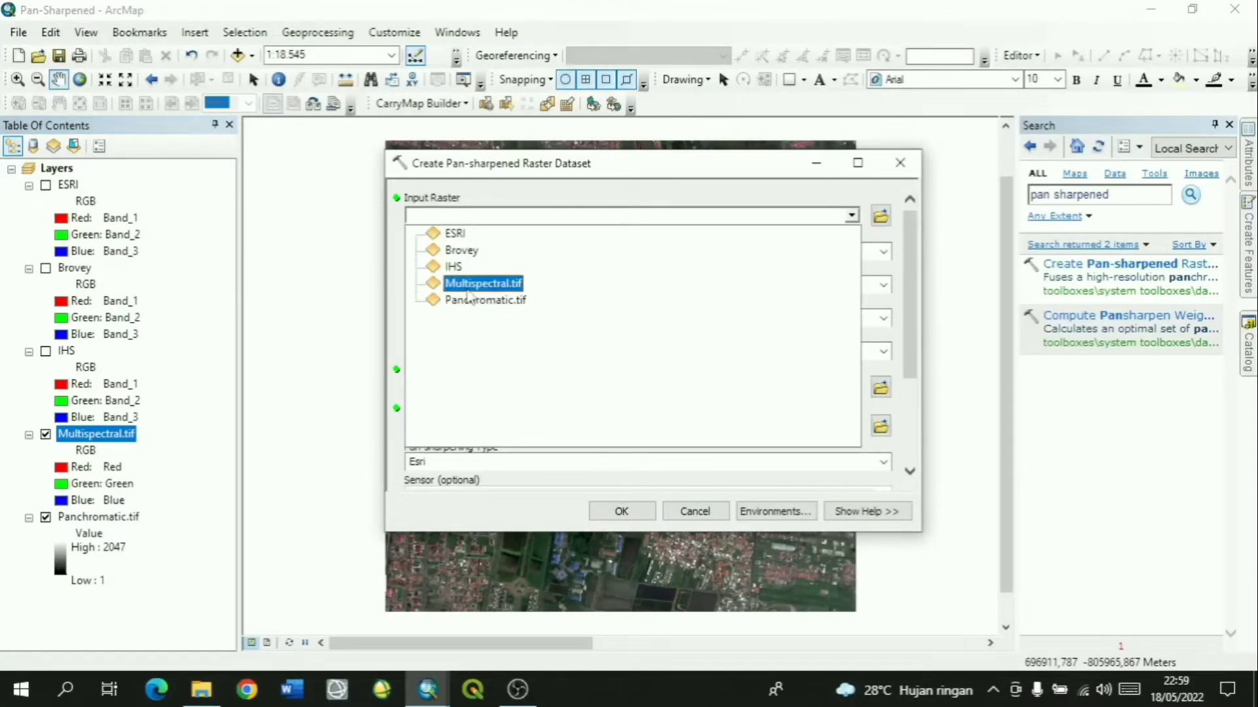
click(469, 286)
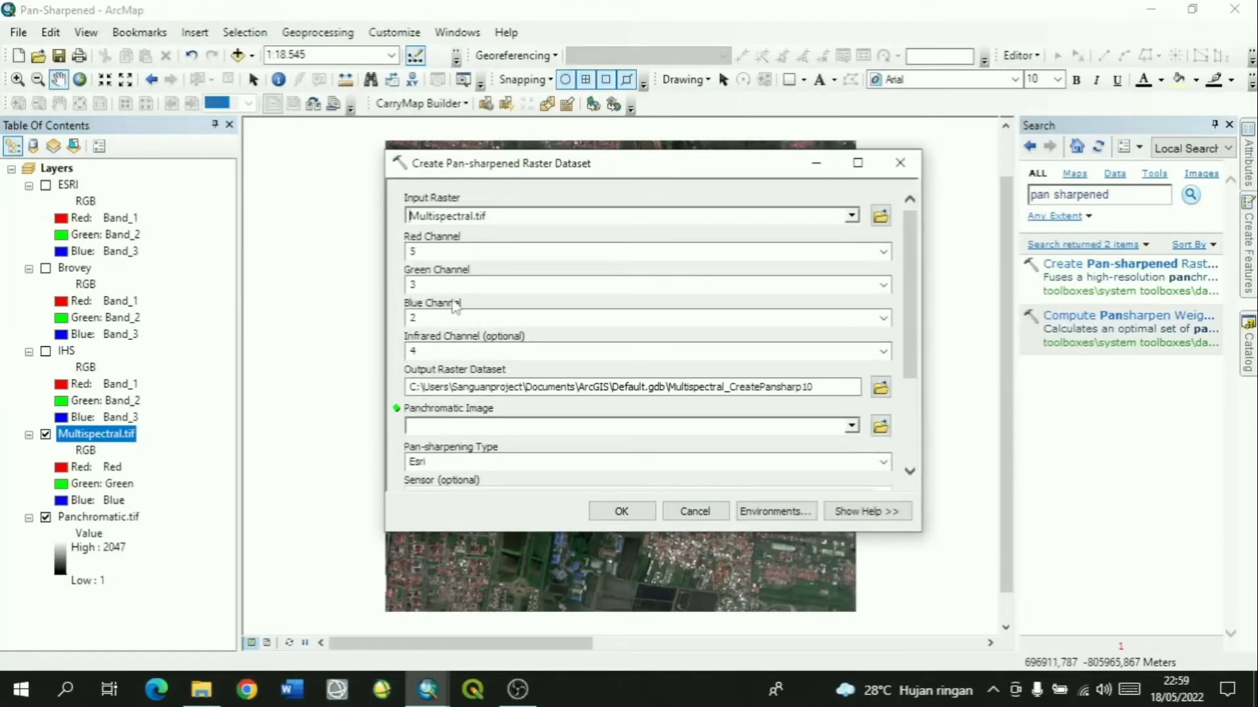
click(884, 351)
click(414, 441)
Use Panchromatic.tif as the panchromatic image and set the pan-sharpening type to SIMPLE_MEAN
scroll(644, 384, down, 1)
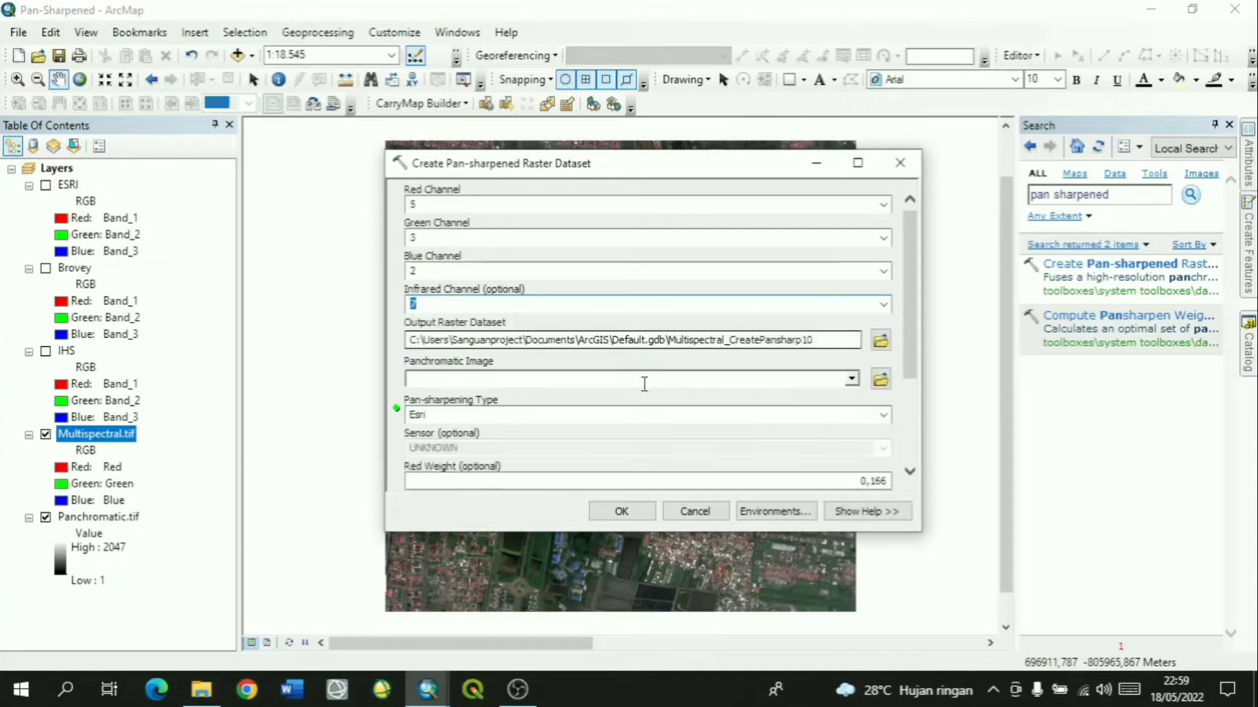
scroll(644, 385, down, 1)
click(851, 333)
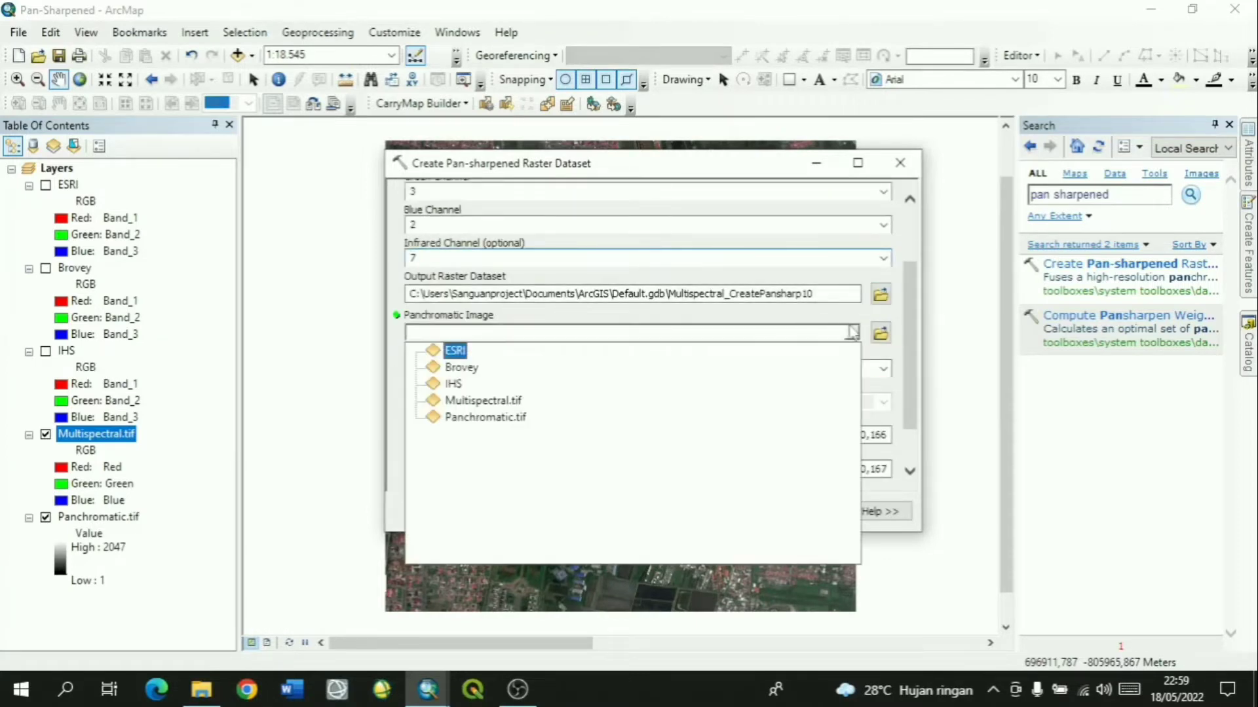
click(485, 417)
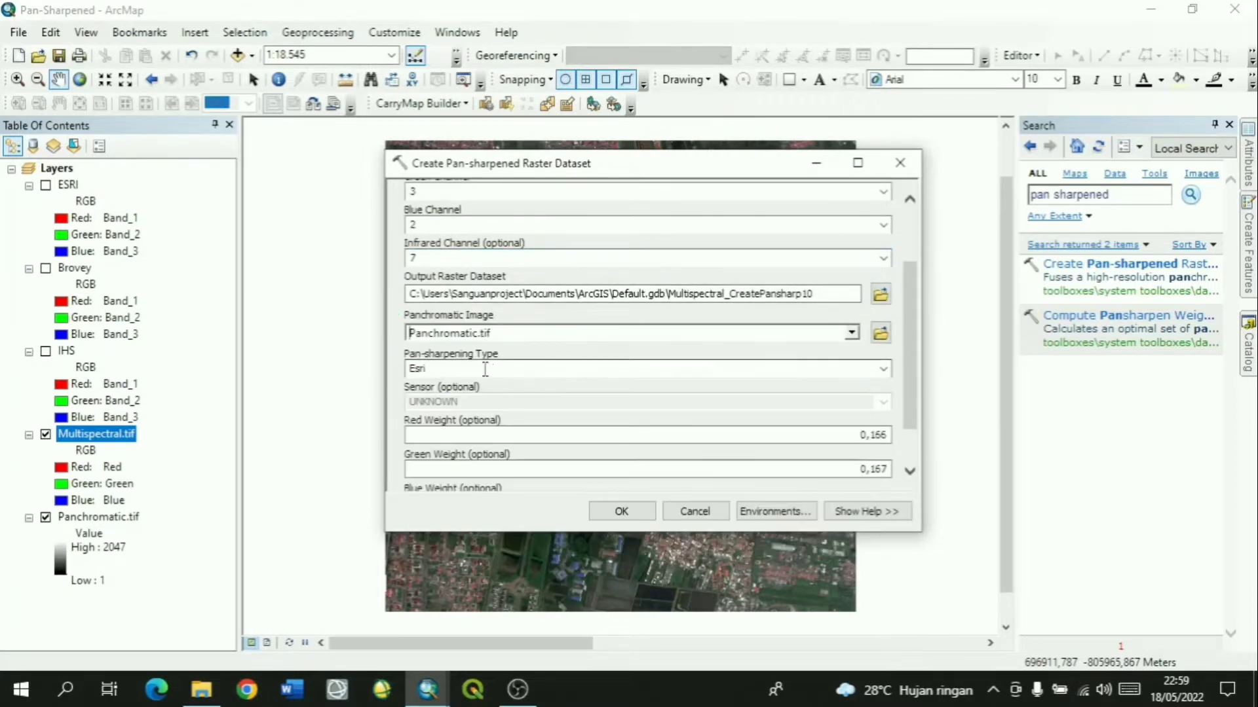
click(883, 369)
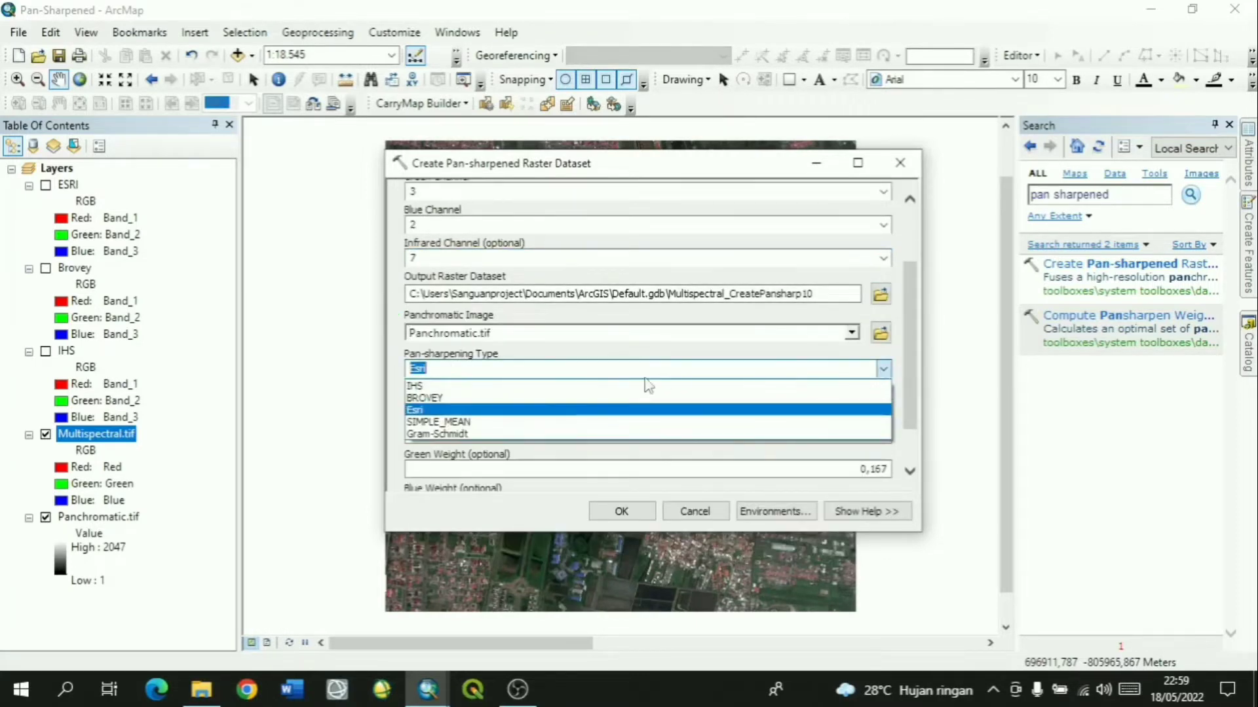
click(426, 423)
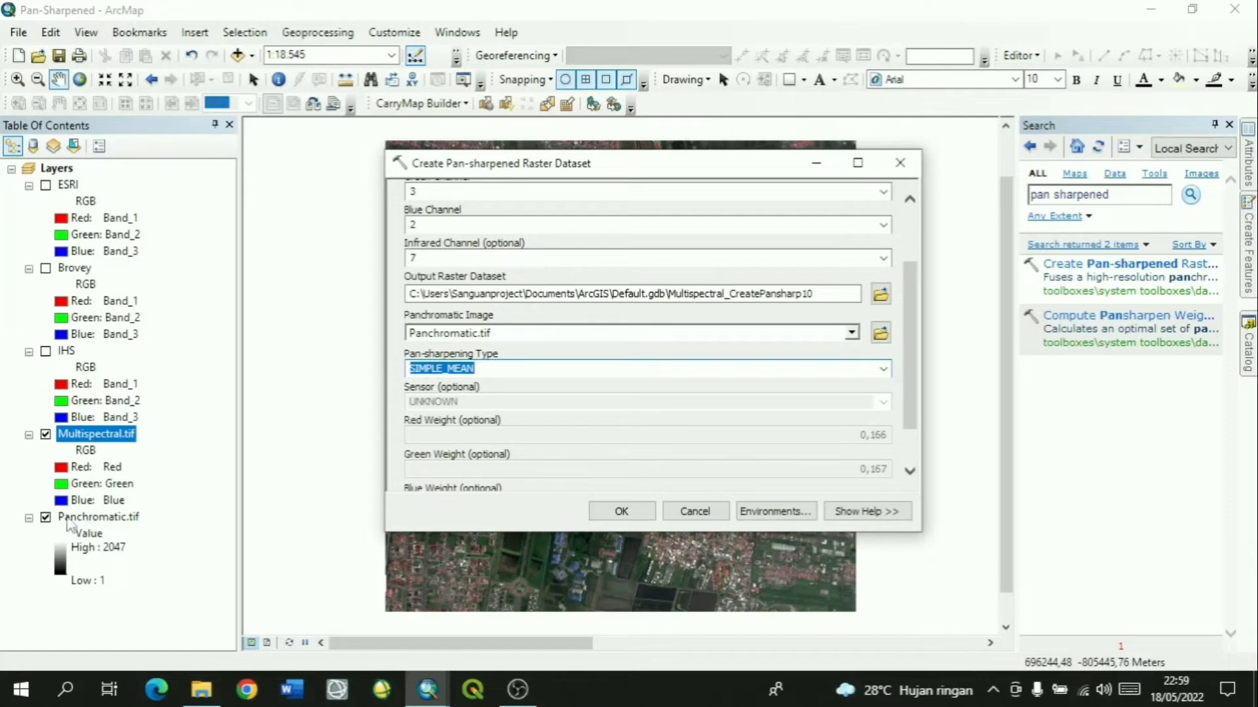
Name the output raster Simple_Mean in Default.gdb and run the pan-sharpening
scroll(401, 411, up, 3)
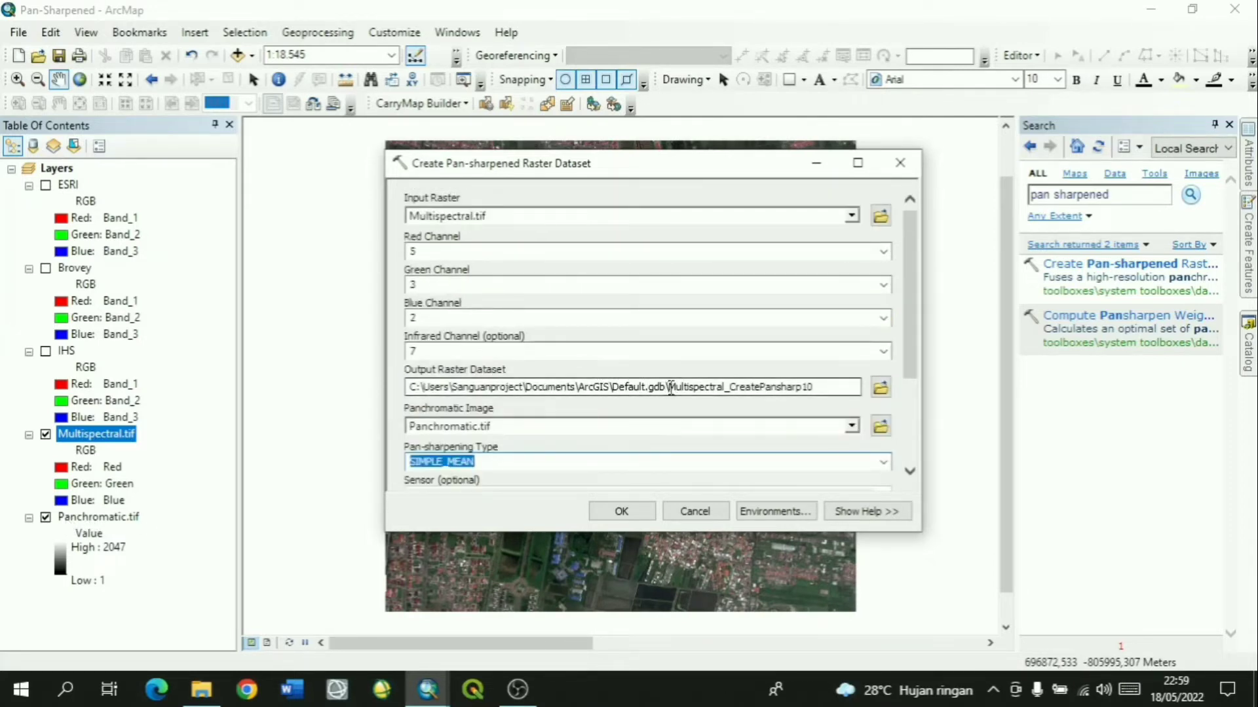
drag(671, 388, 824, 404)
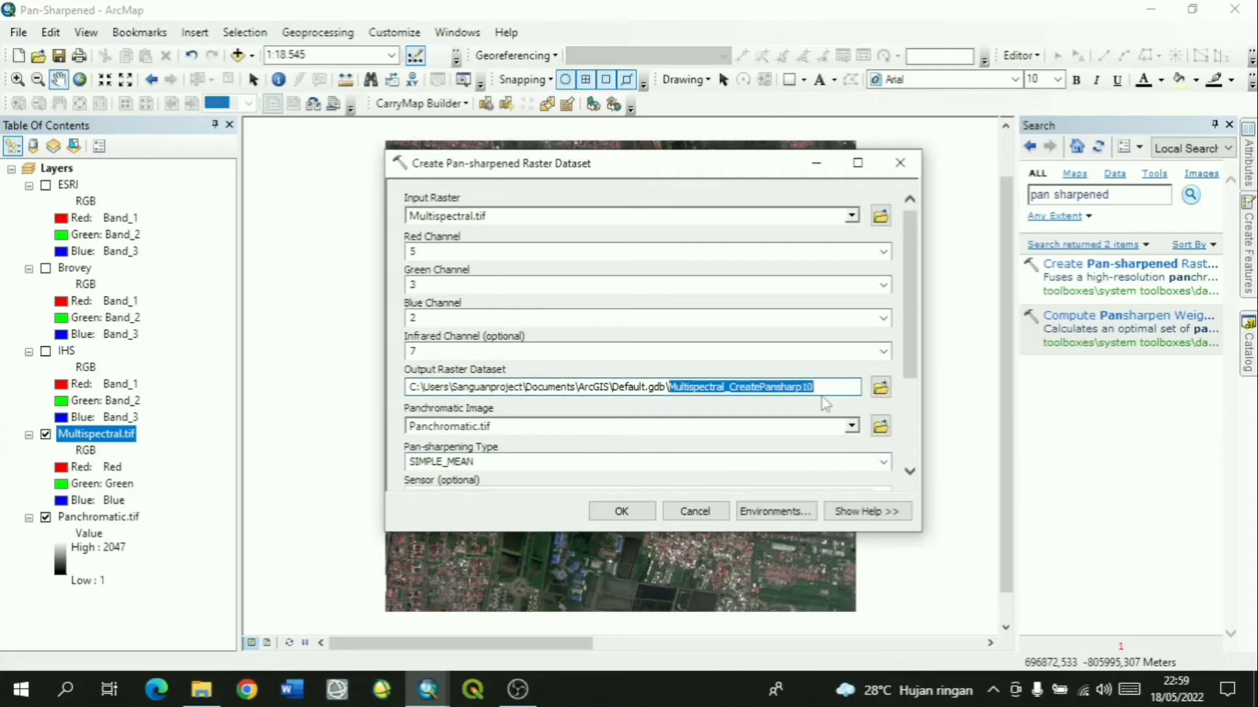
text(Simp)
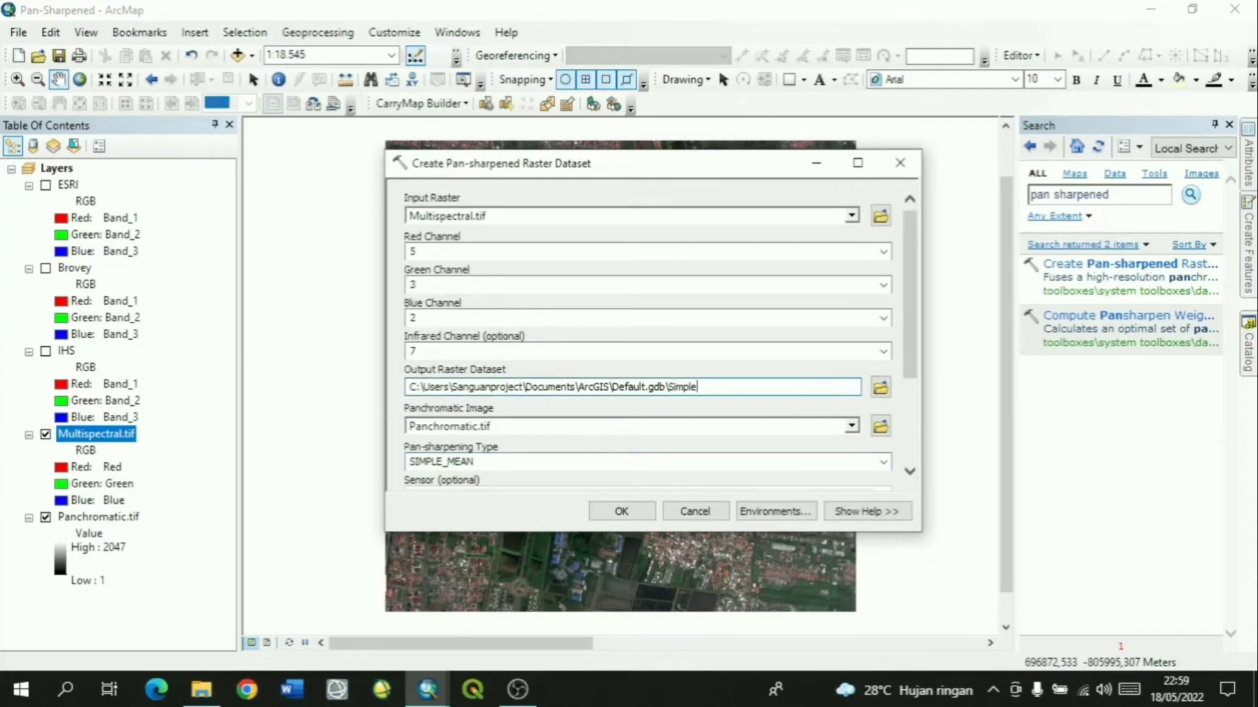
text(le_Mean)
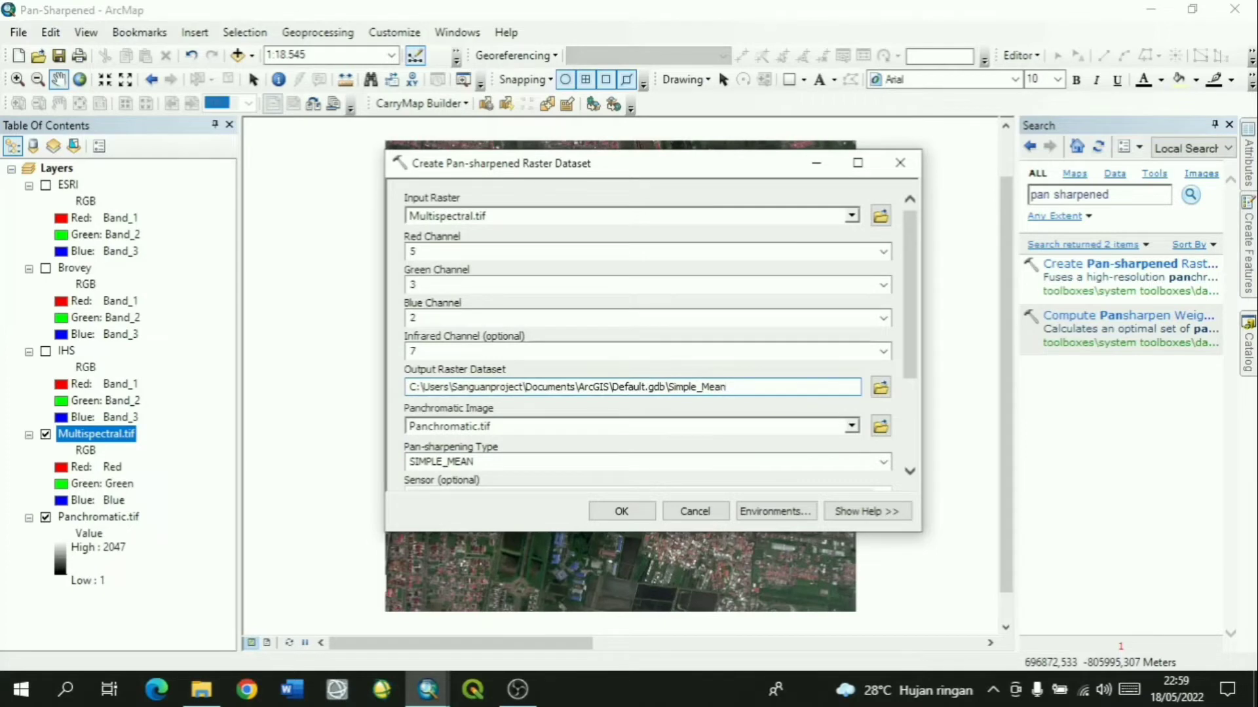
click(622, 513)
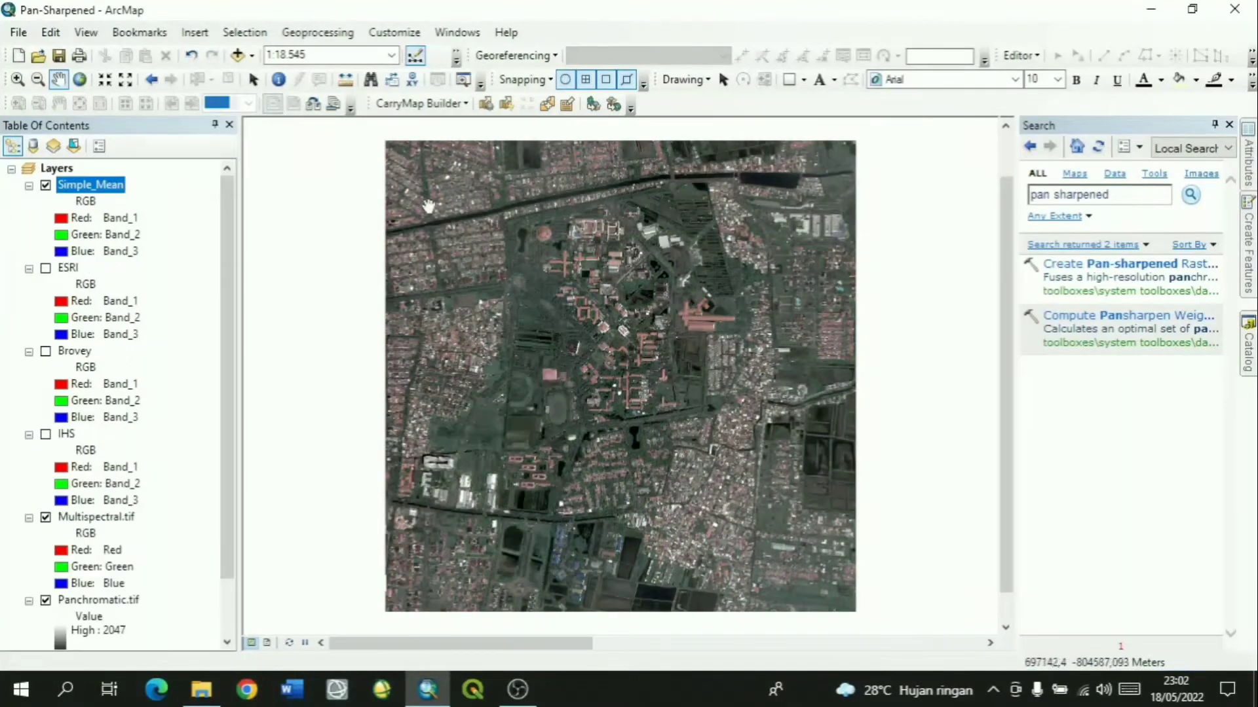
Compare the Simple_Mean result with the multispectral image around the roundabout at 1:2.500 and leave the Simple_Mean layer hidden
scroll(494, 241, up, 3)
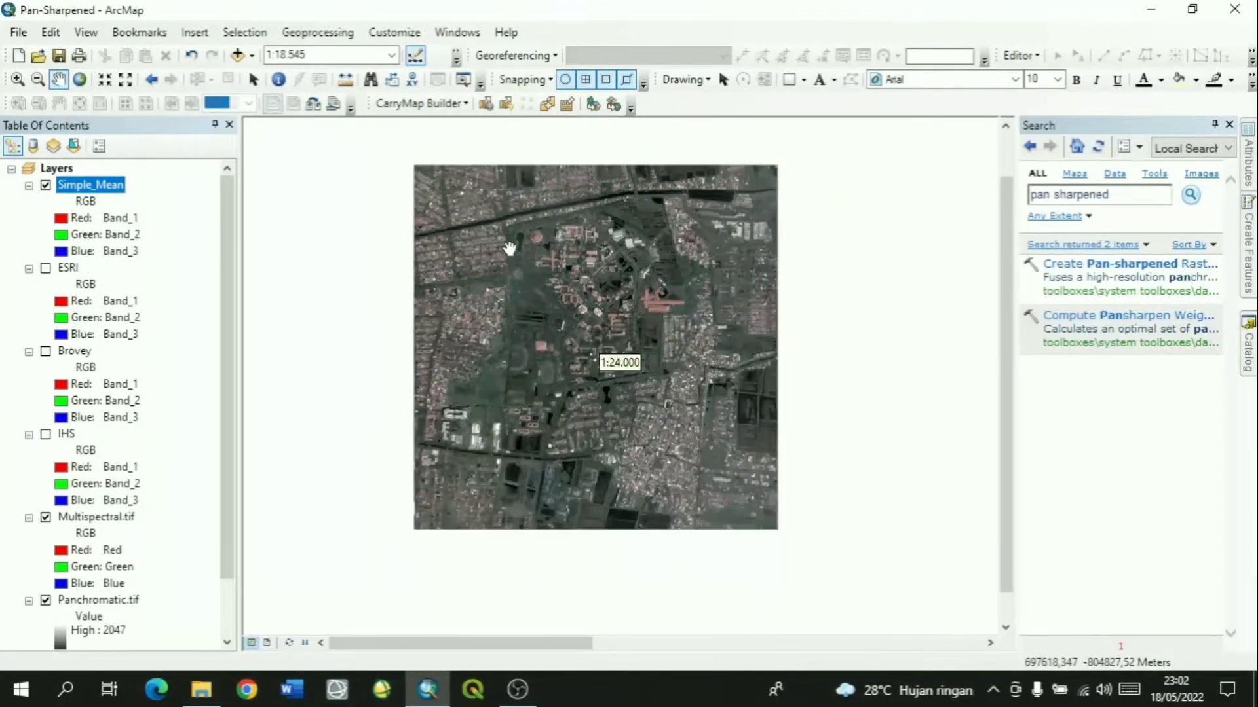
scroll(490, 238, up, 2)
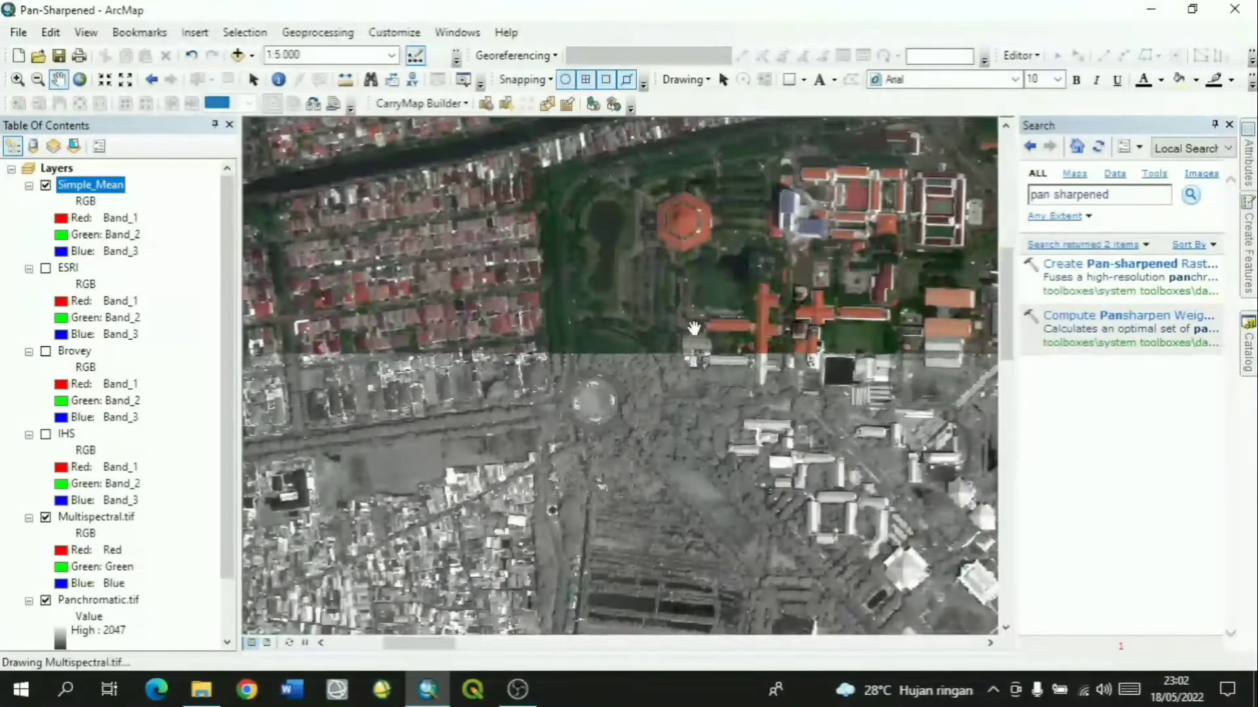
scroll(700, 359, up, 2)
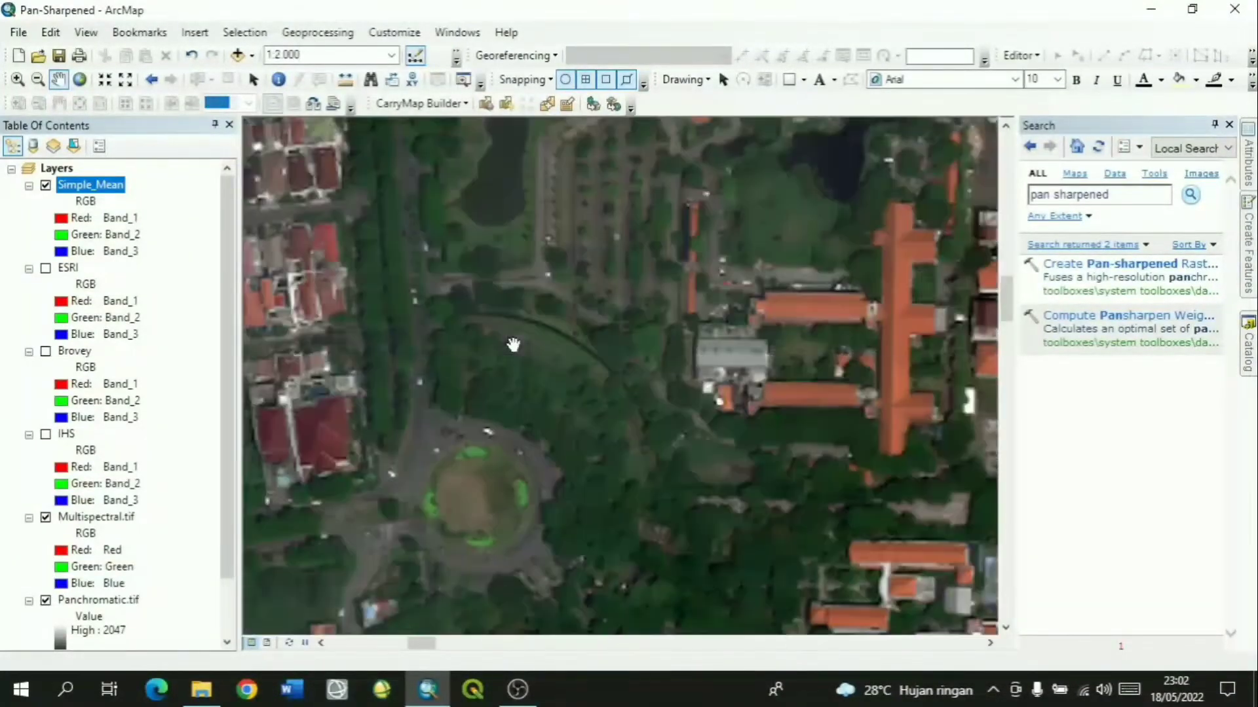
scroll(513, 345, down, 1)
drag(585, 260, 775, 81)
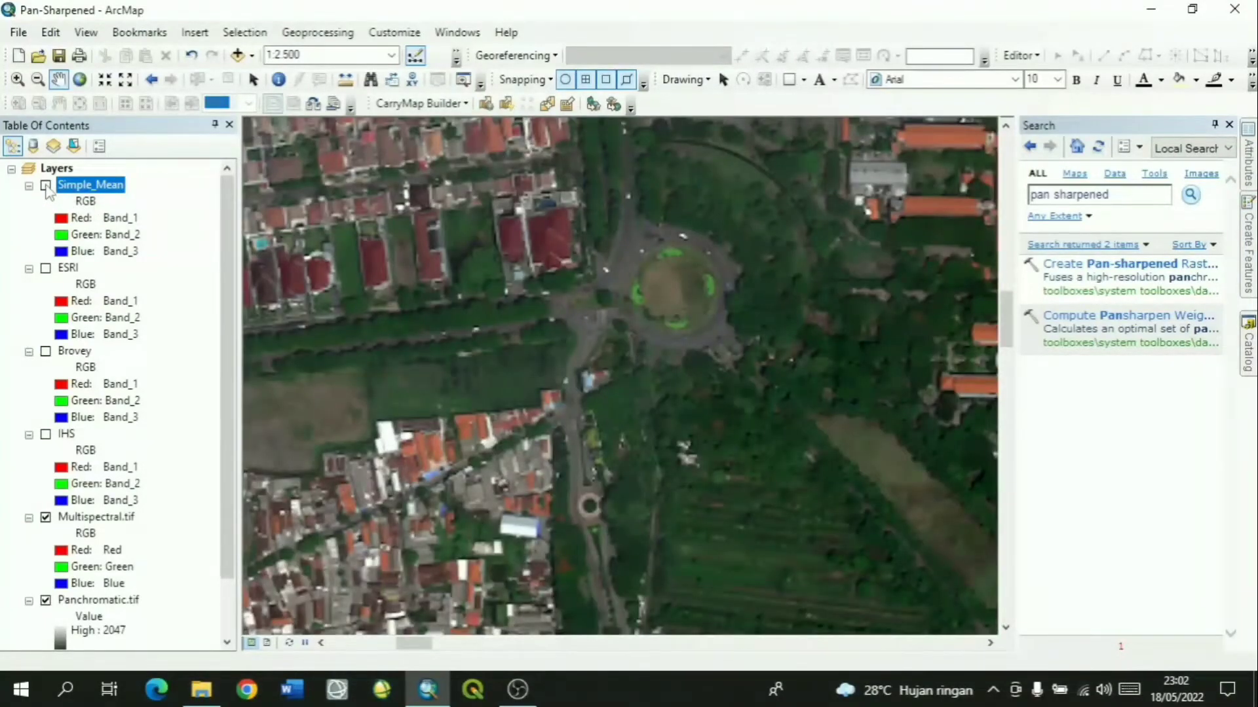
click(46, 187)
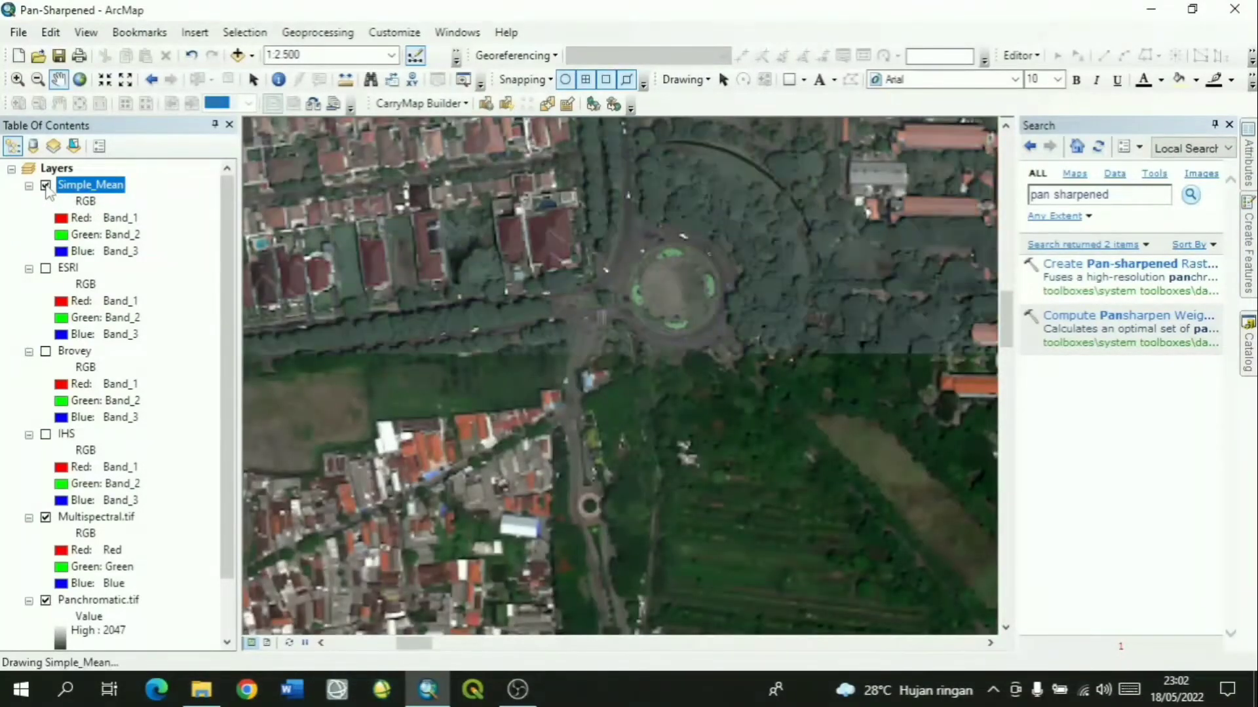
click(46, 187)
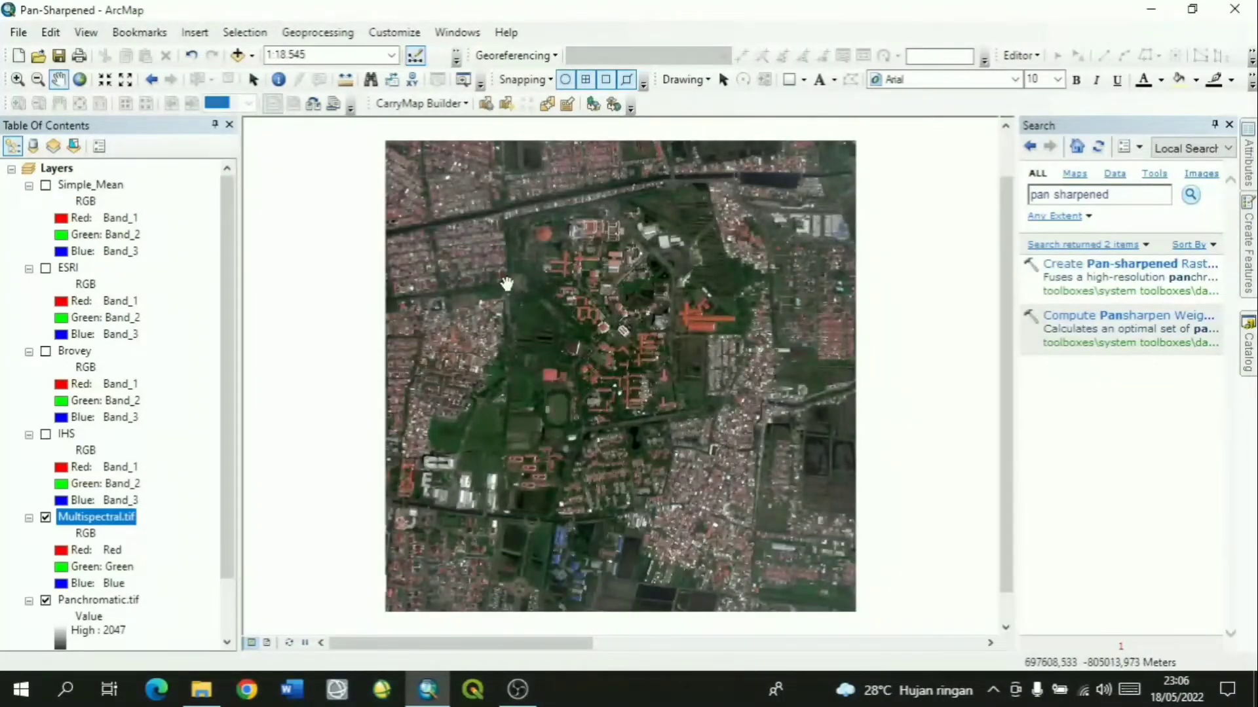
Start another pan-sharpened raster dataset from Multispectral.tif and set its infrared channel to 7
click(1058, 267)
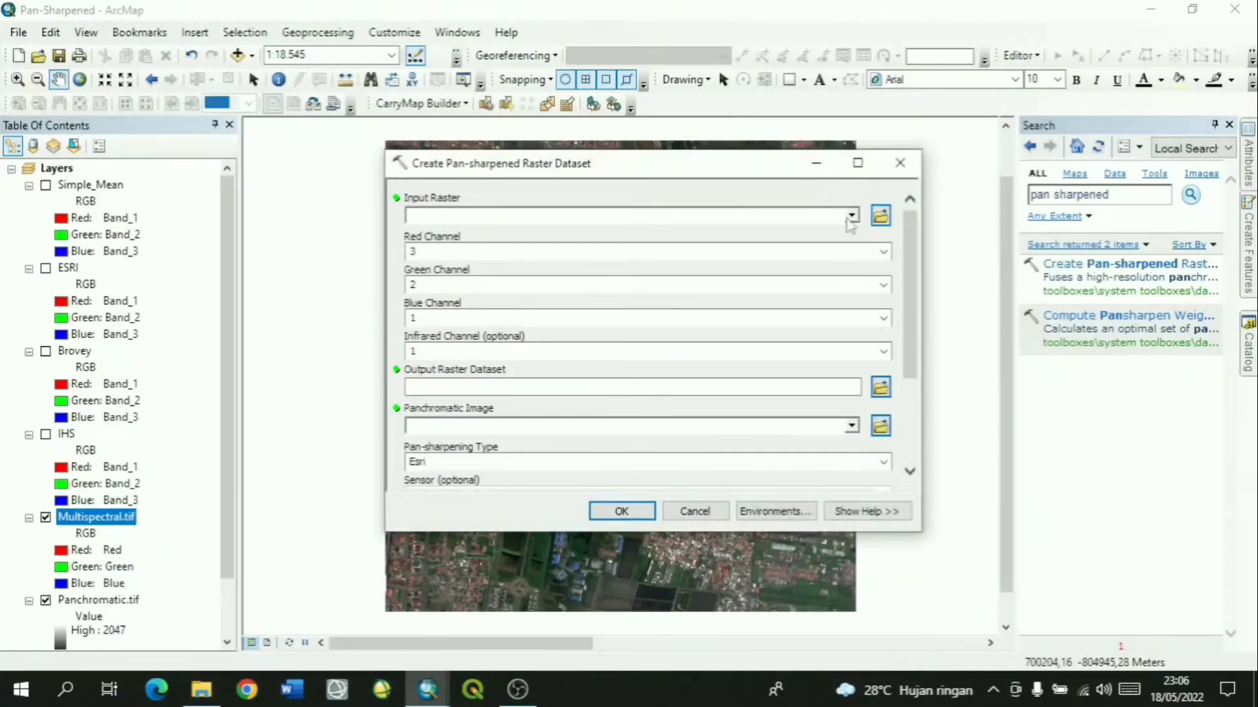
click(852, 216)
click(491, 300)
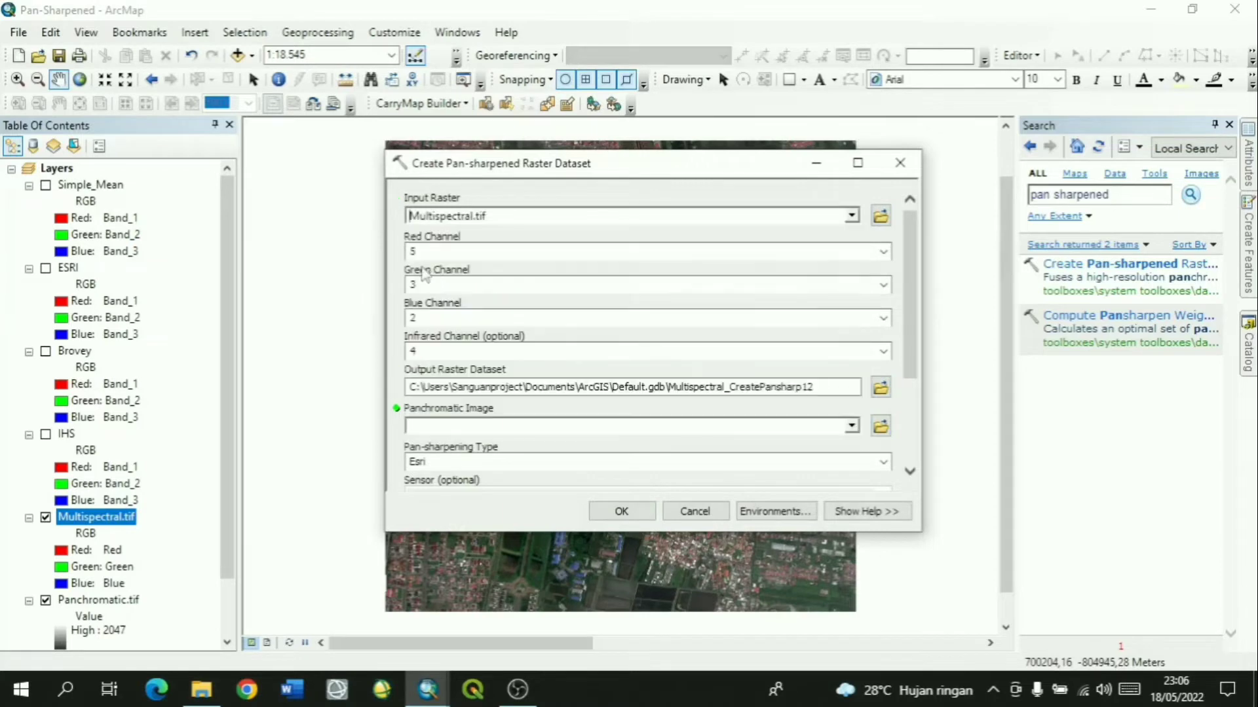
click(414, 351)
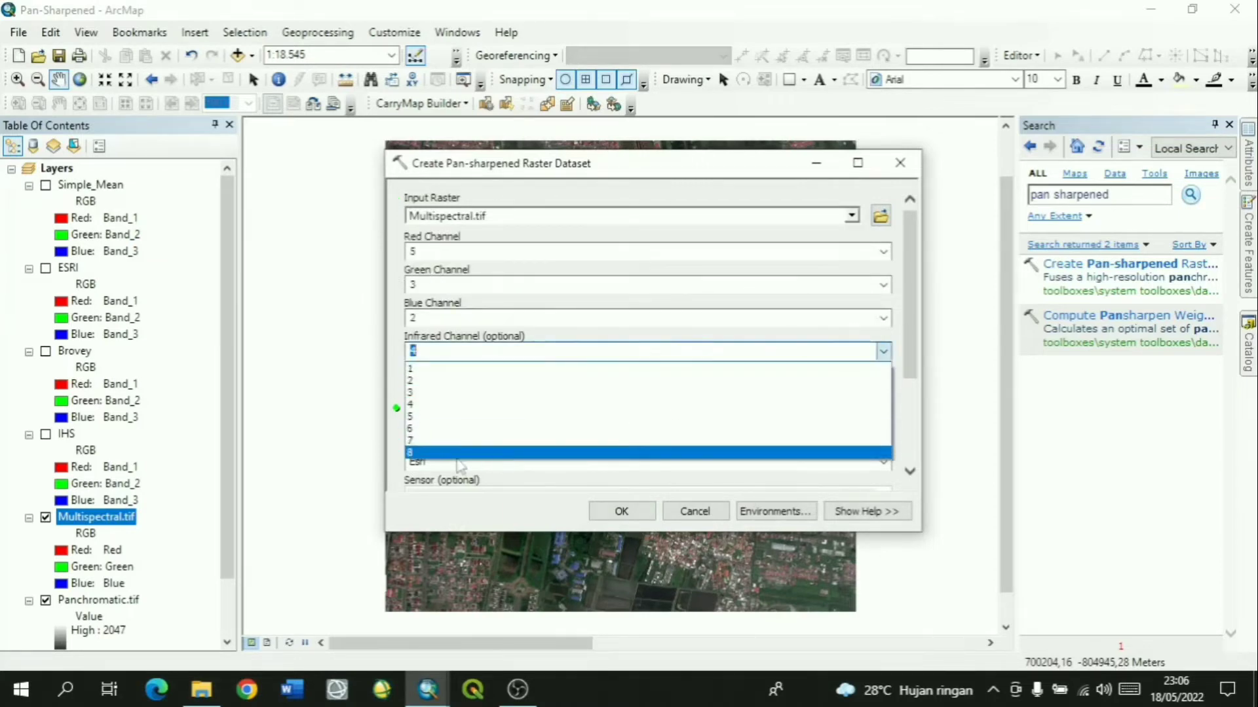
click(455, 440)
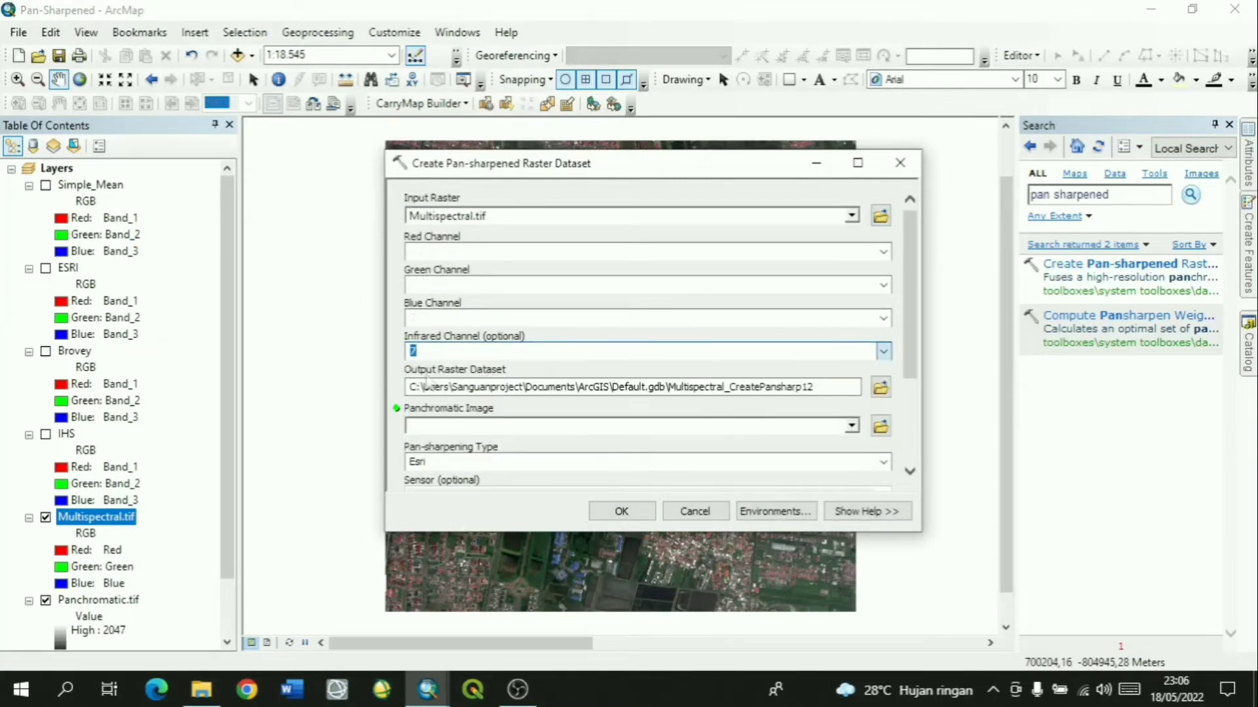
Use Panchromatic.tif as the panchromatic image and set the pan-sharpening type to Gram-Schmidt
click(851, 426)
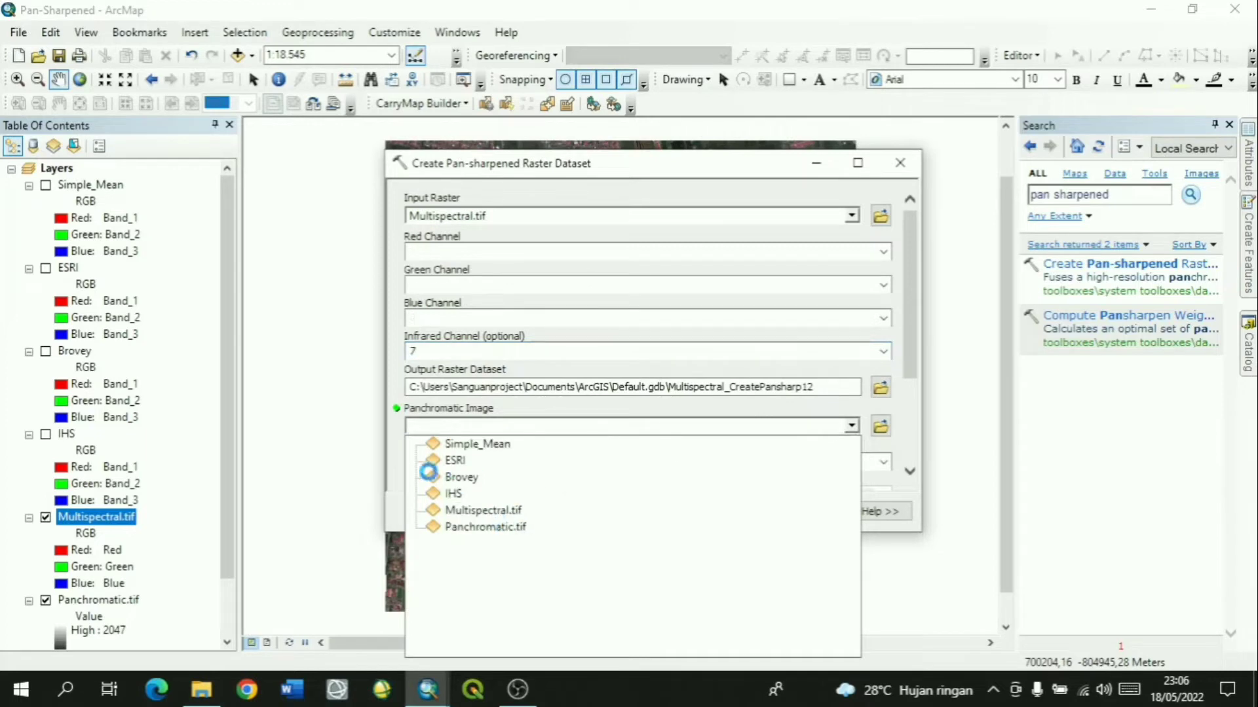
click(485, 527)
scroll(399, 459, down, 3)
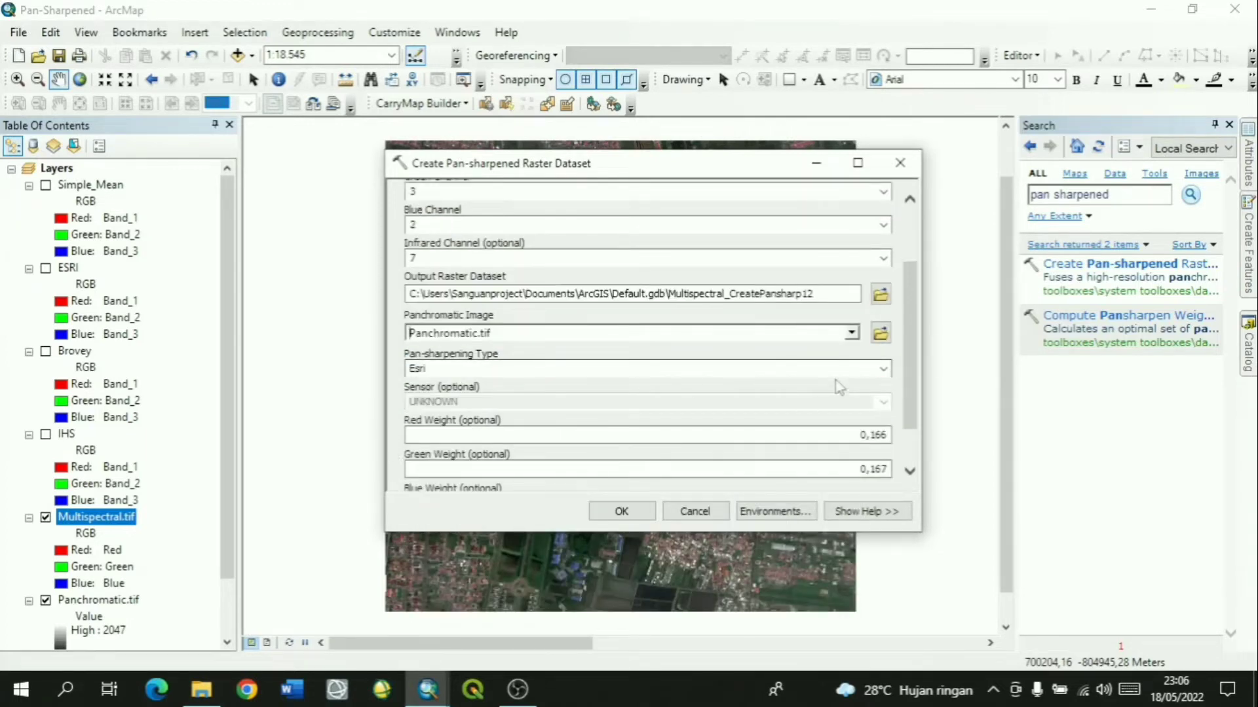
click(883, 368)
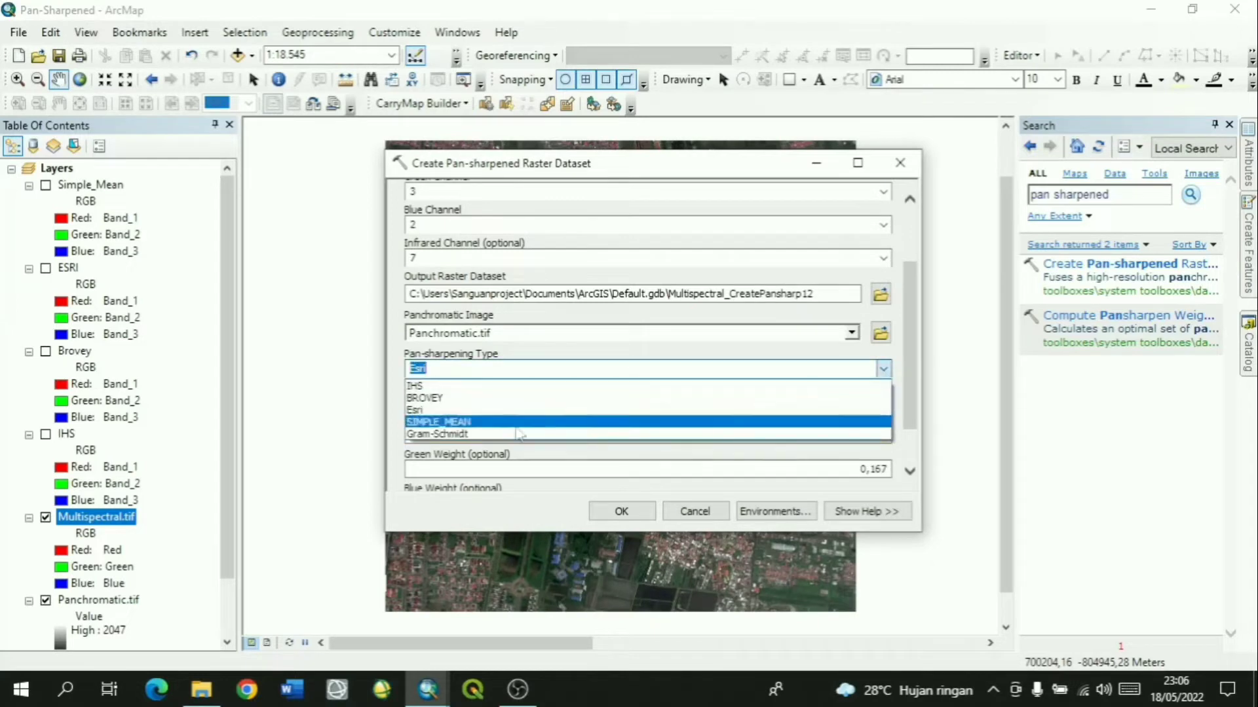
click(443, 435)
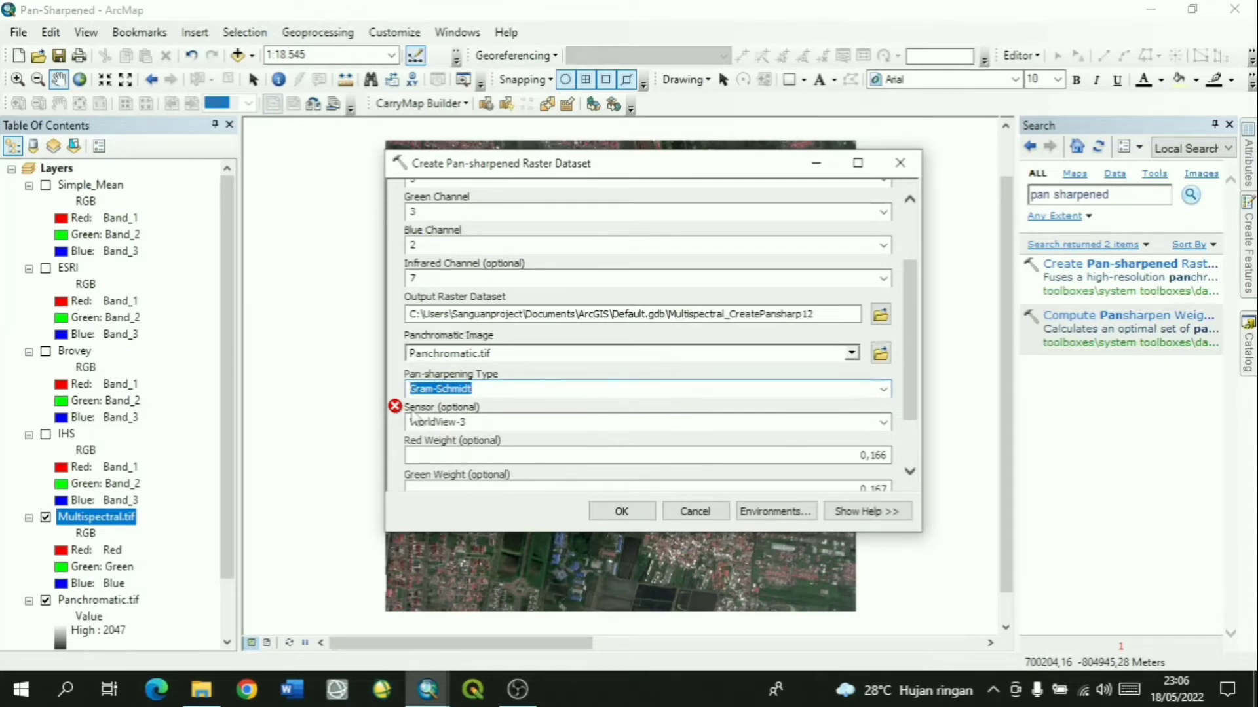
Set the sensor to UNKNOWN, review the remaining parameters and run the Gram-Schmidt pan-sharpening
click(883, 422)
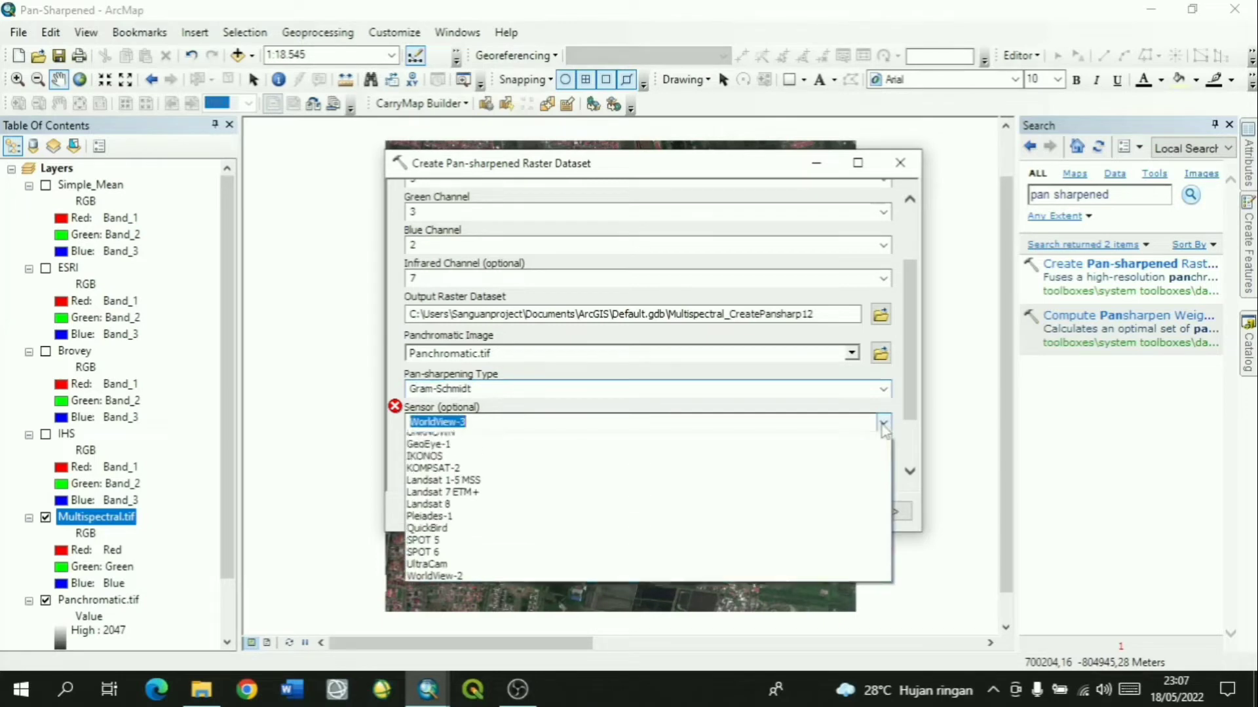
click(397, 432)
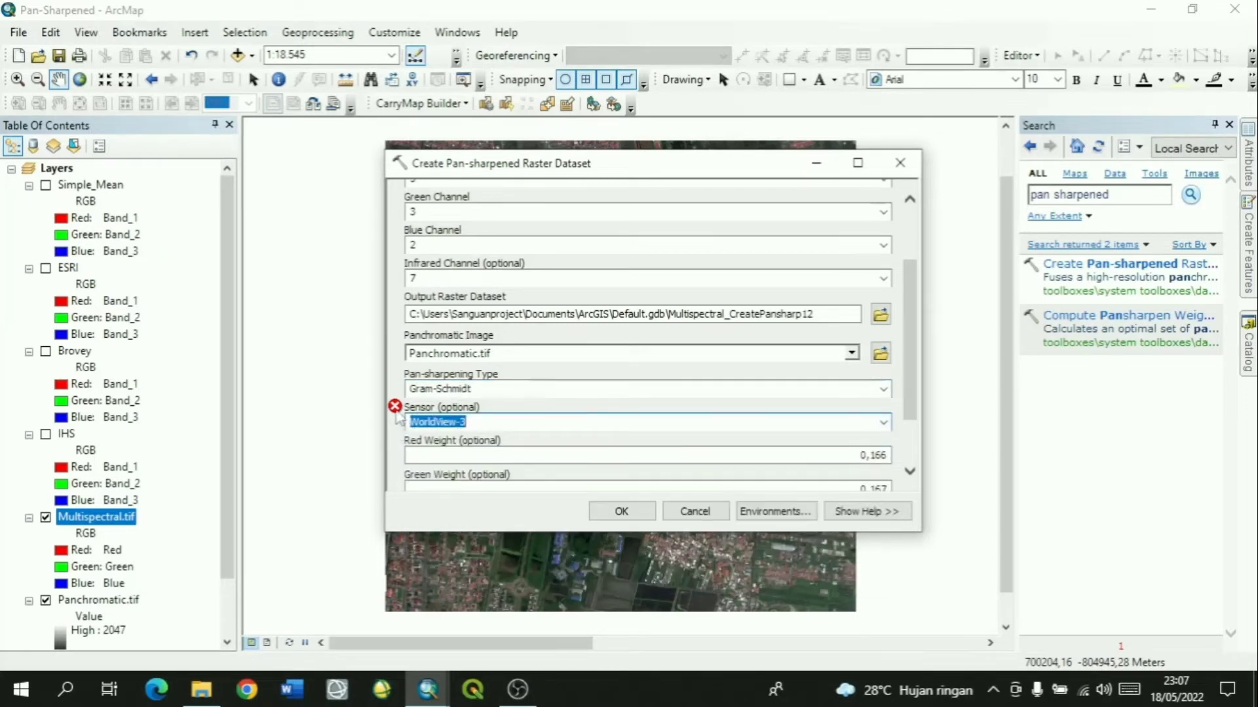
mouse_move(398, 418)
click(883, 423)
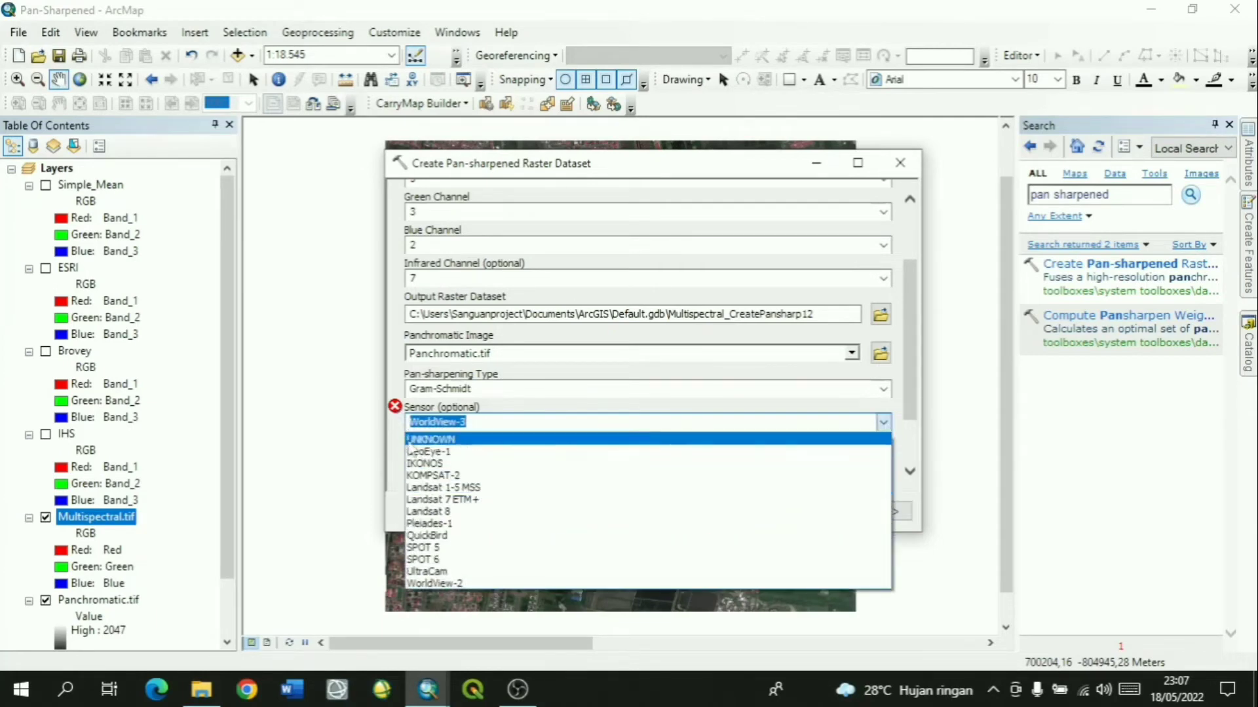
click(458, 440)
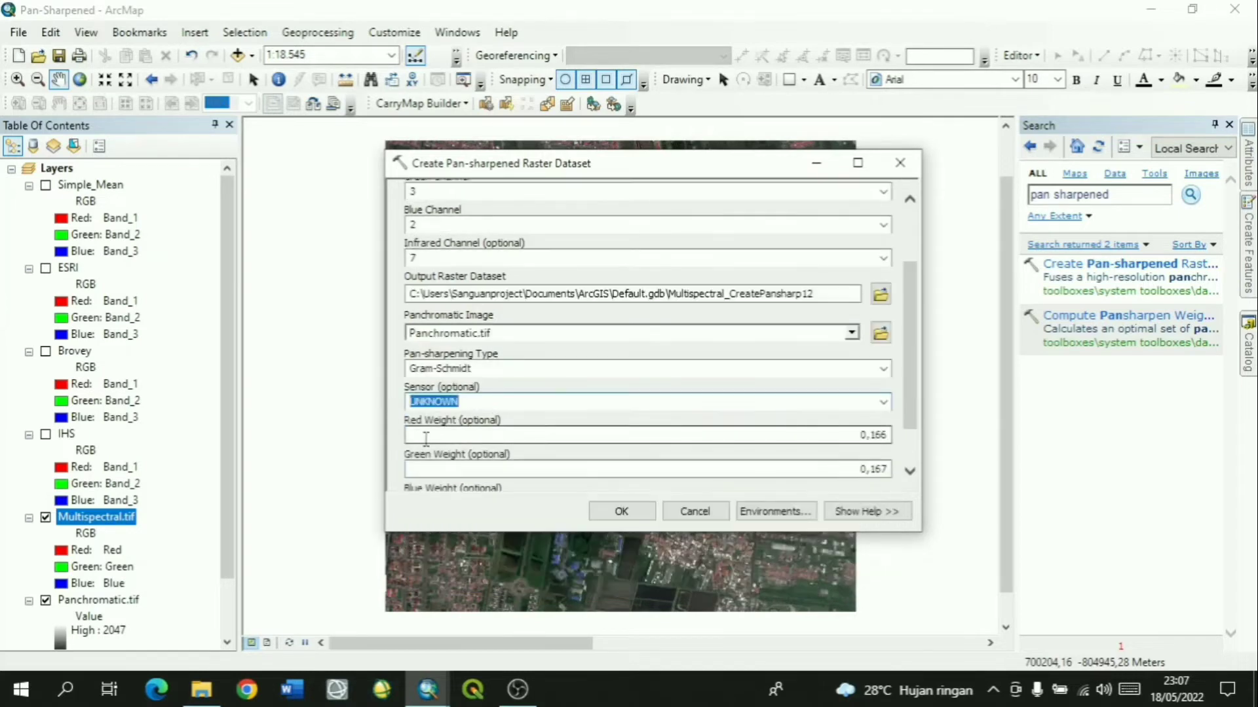
scroll(397, 427, up, 3)
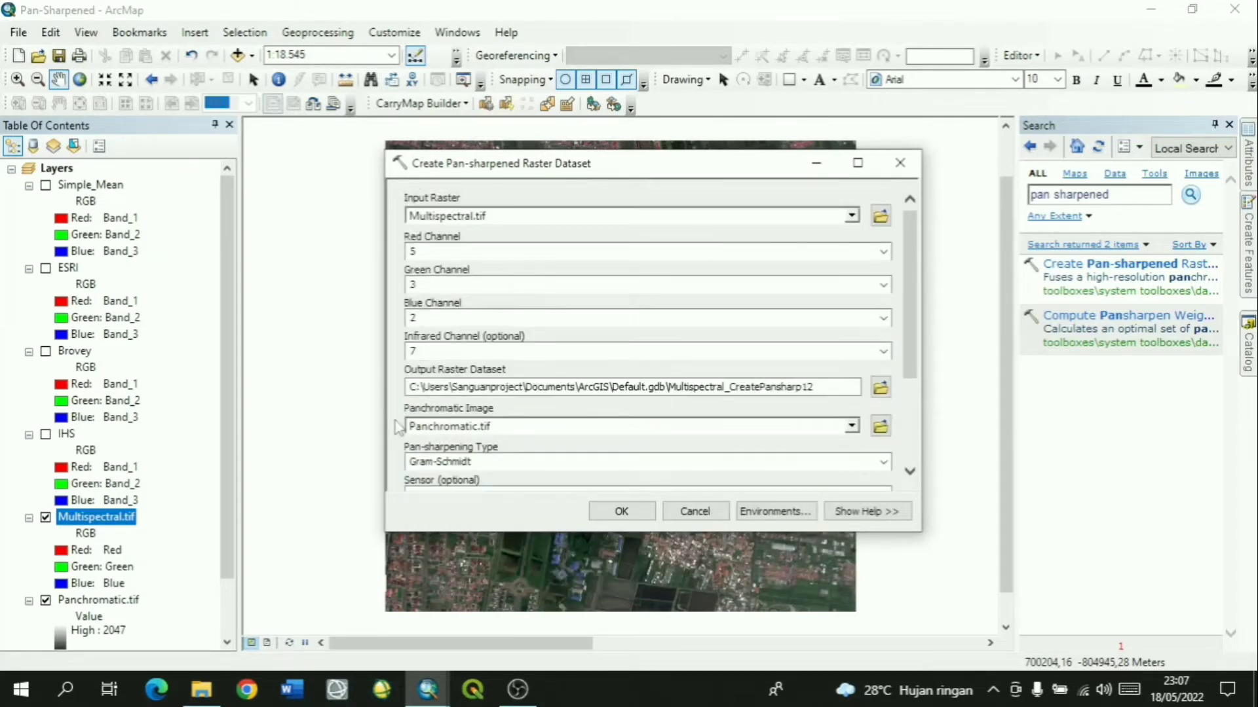
scroll(398, 427, down, 4)
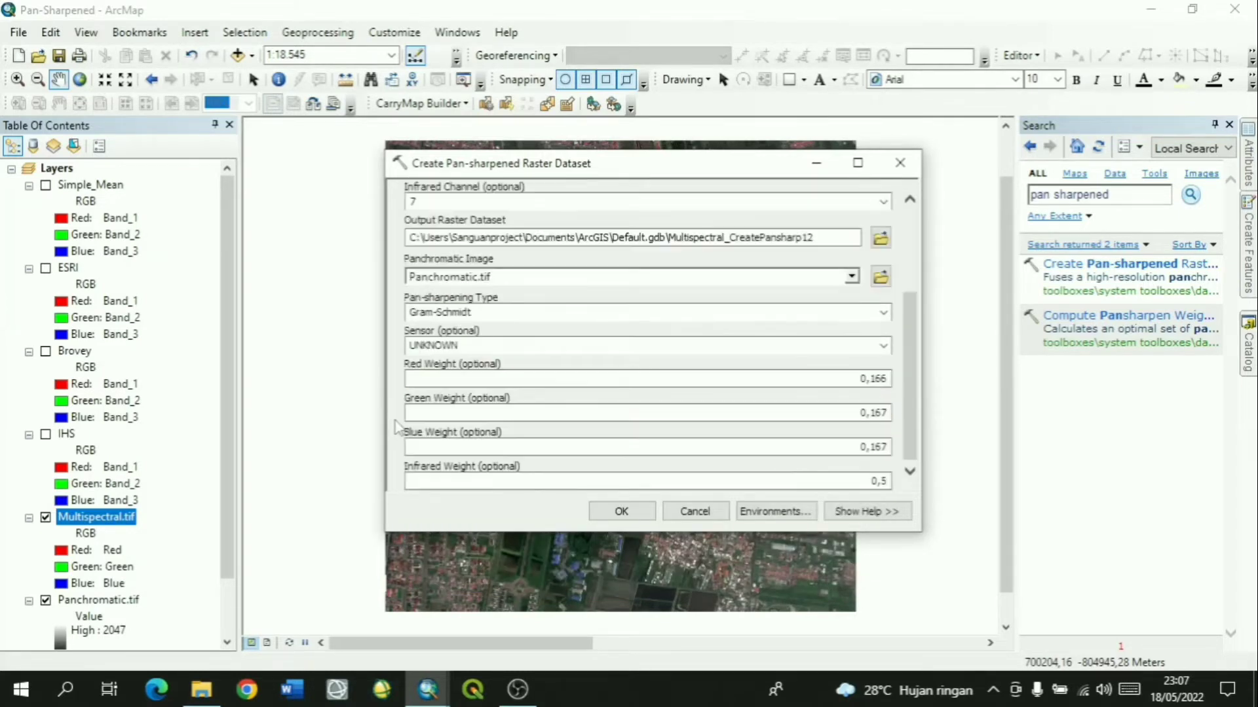
click(636, 516)
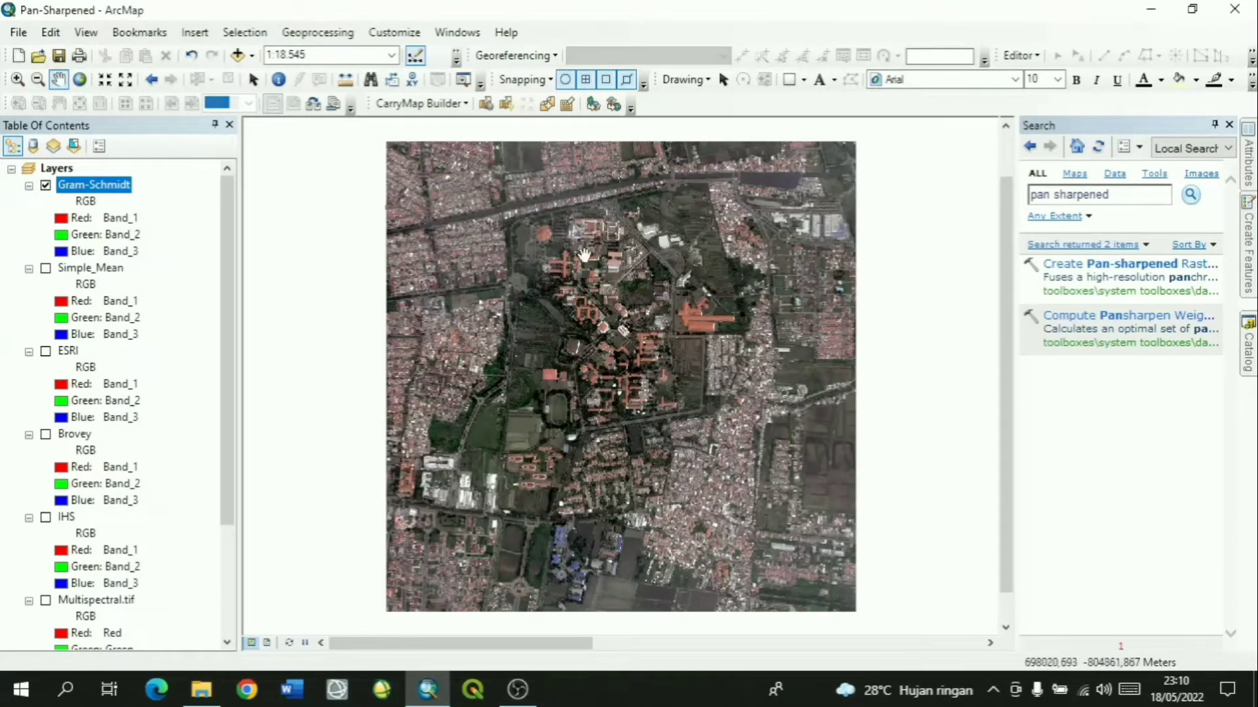
Compare the Gram-Schmidt result with the multispectral image around the roundabout at 1:2.500 and leave the Gram-Schmidt layer hidden
scroll(498, 288, down, 5)
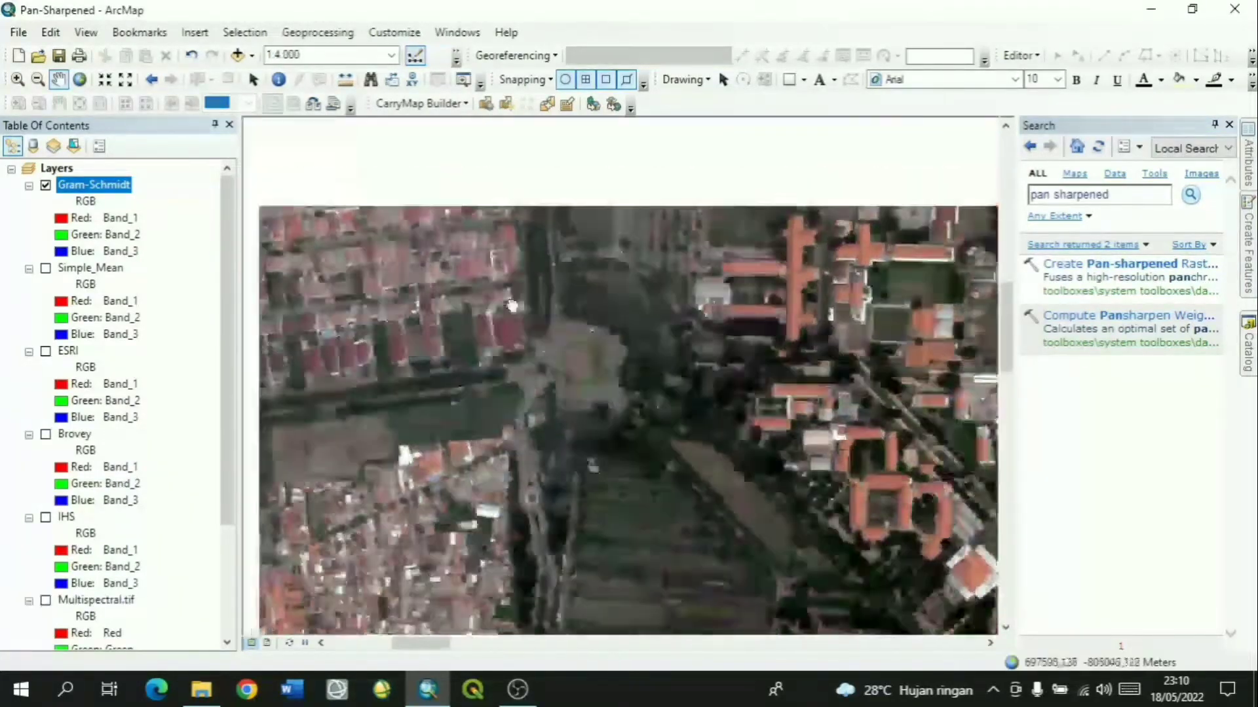
scroll(529, 372, down, 2)
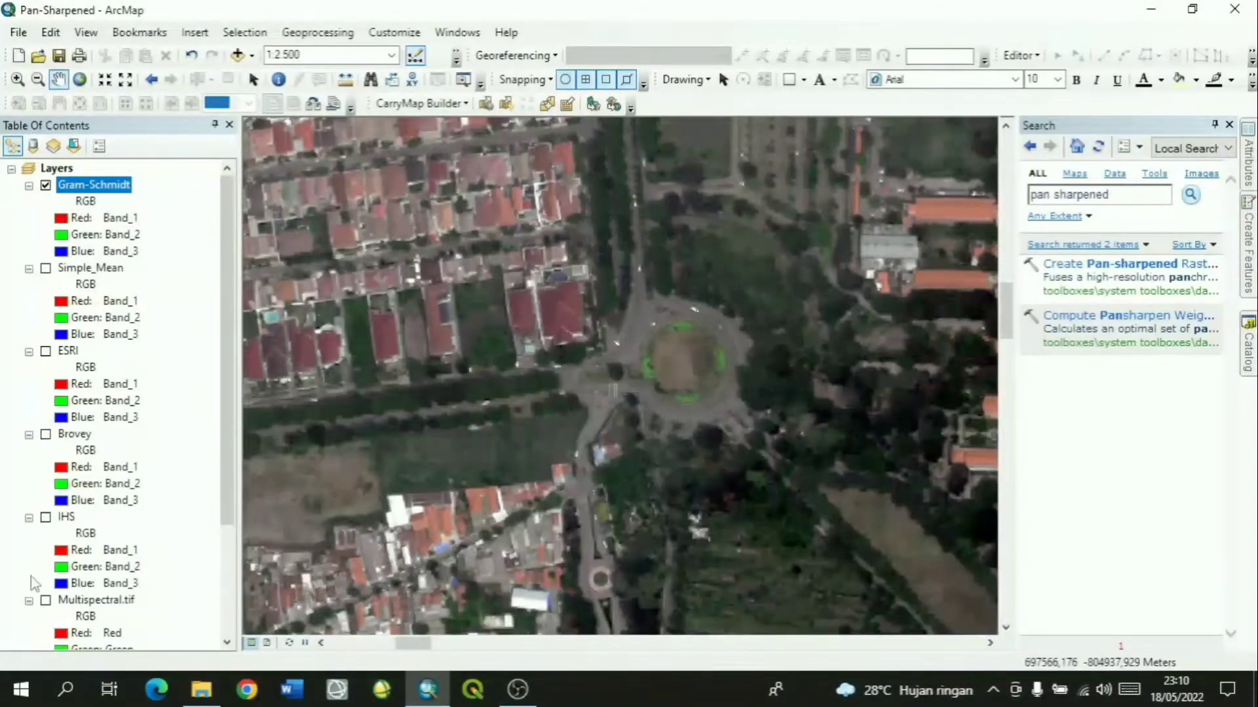
click(48, 602)
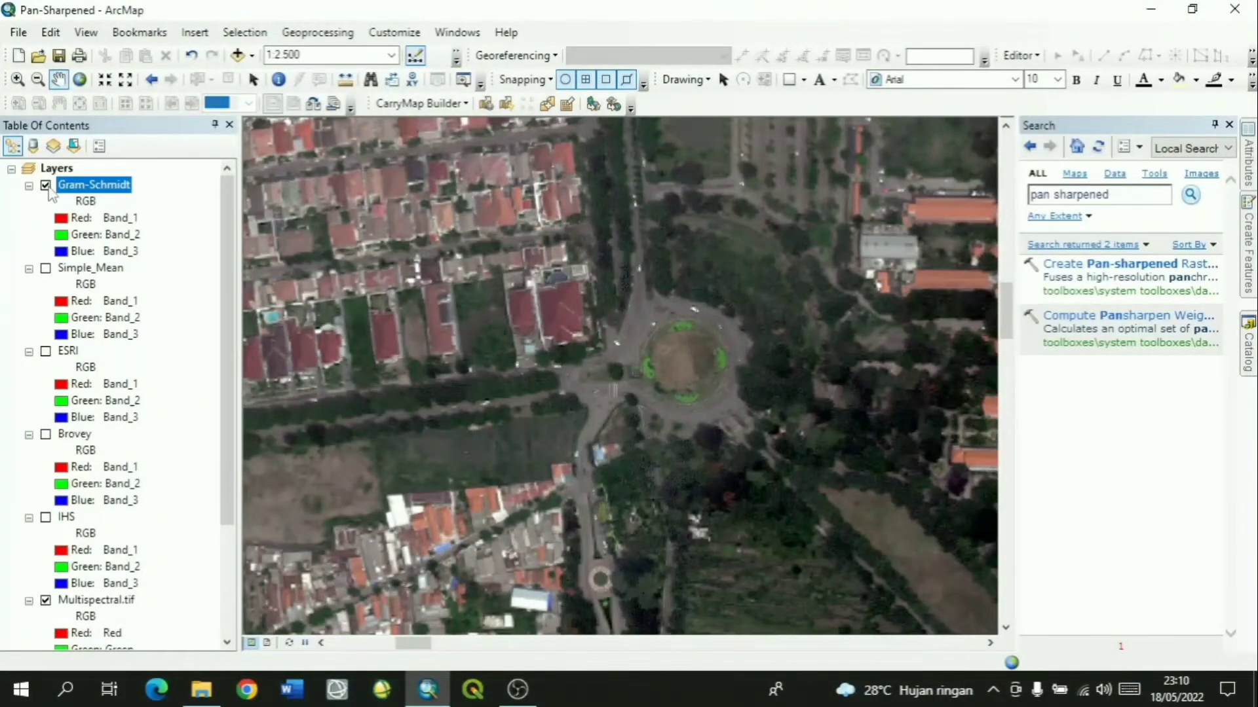
click(46, 185)
click(46, 185)
click(46, 187)
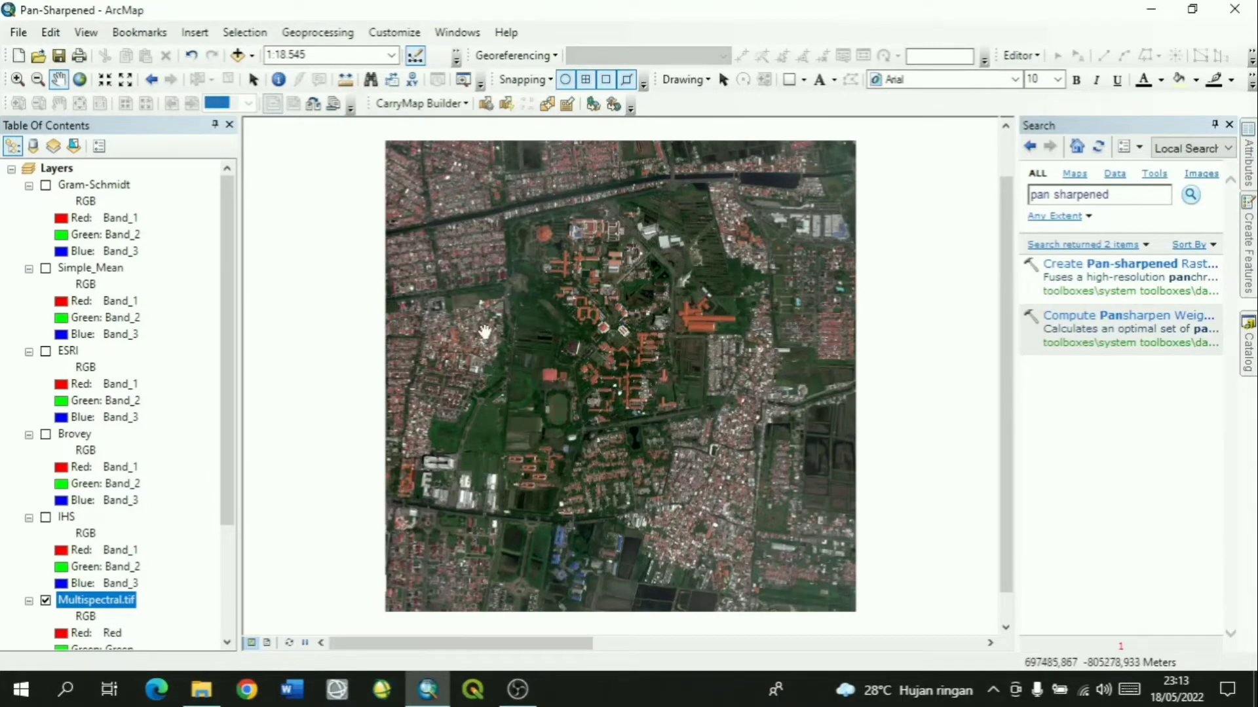
Close the Search window and show the multispectral image around the roundabout and the houses west of it at 1:2.500
scroll(503, 290, down, 8)
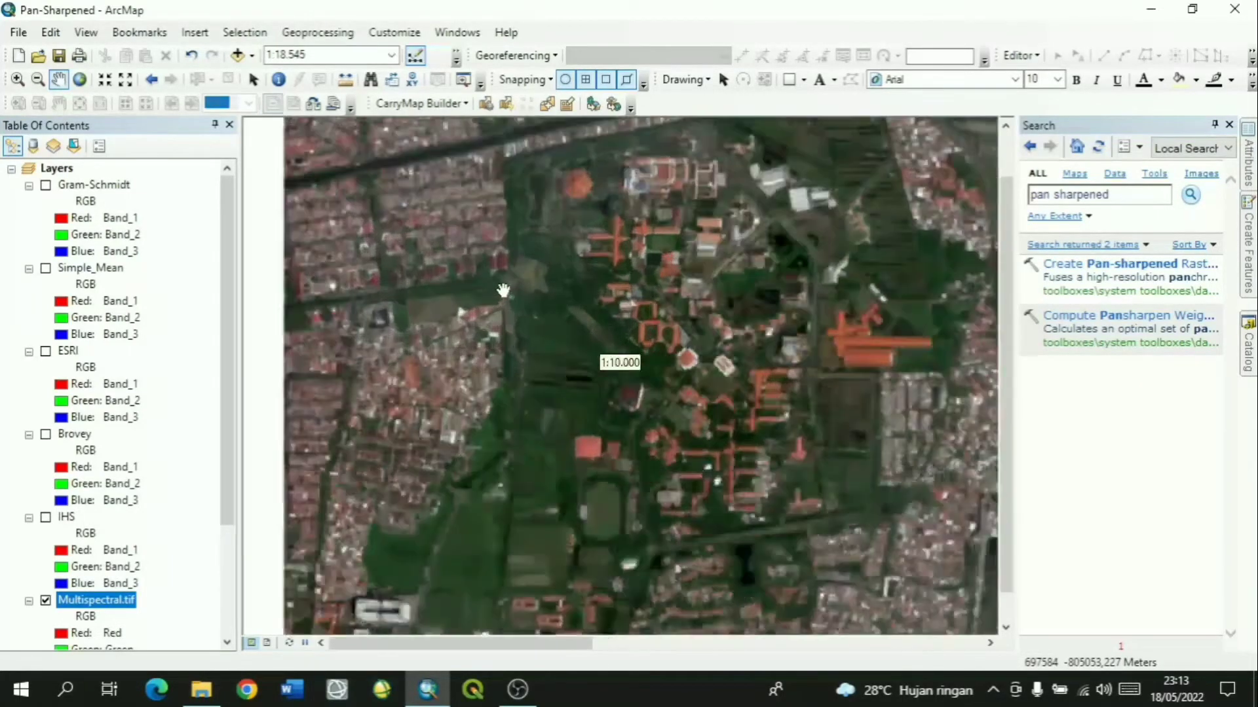
scroll(606, 458, up, 3)
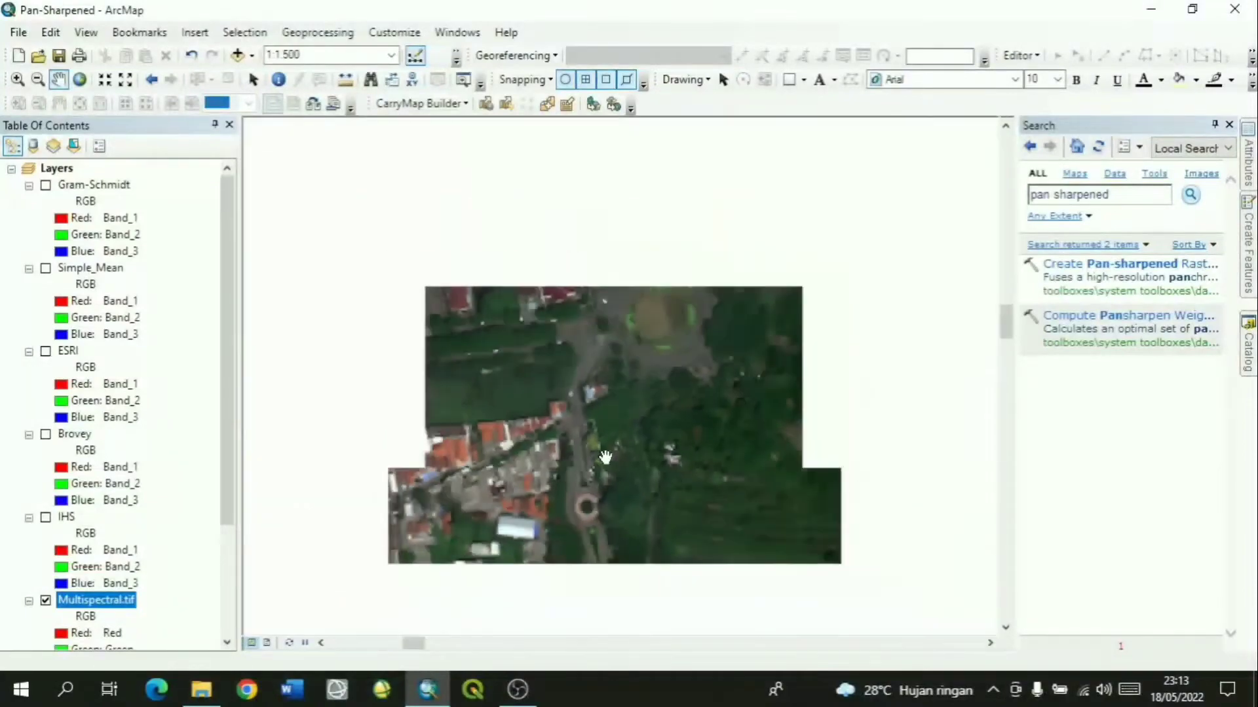
scroll(576, 391, down, 2)
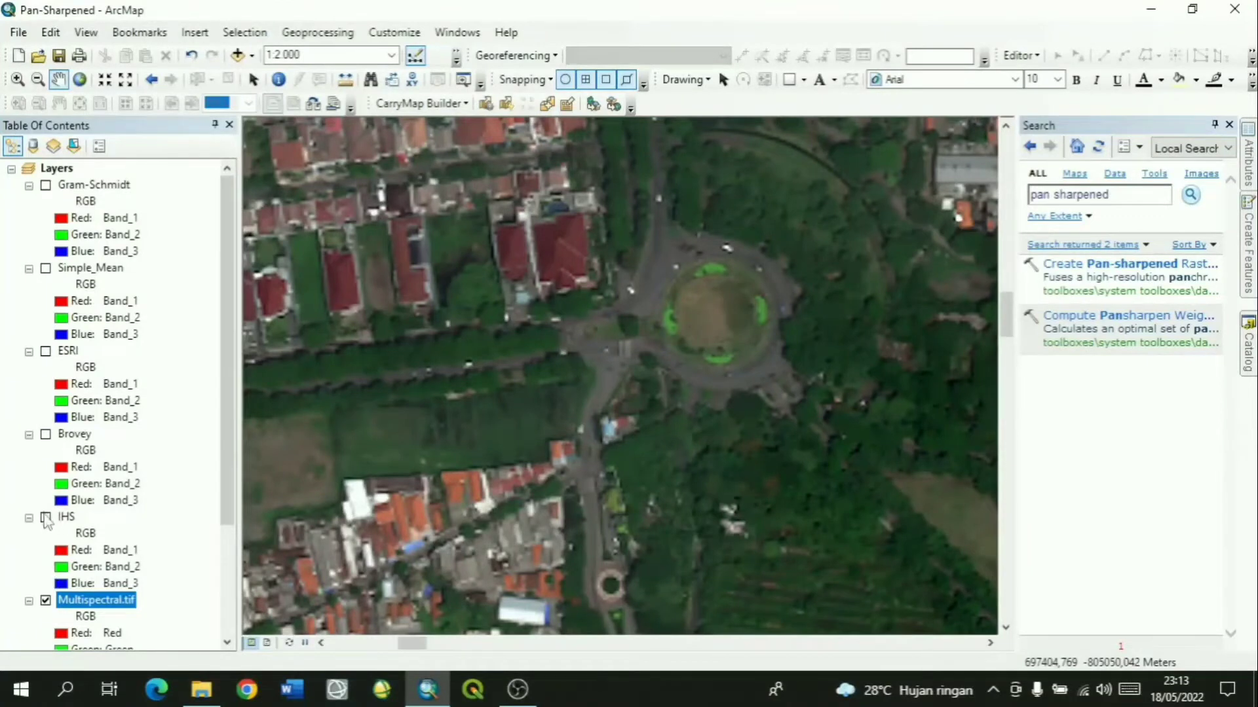
drag(580, 275, 586, 318)
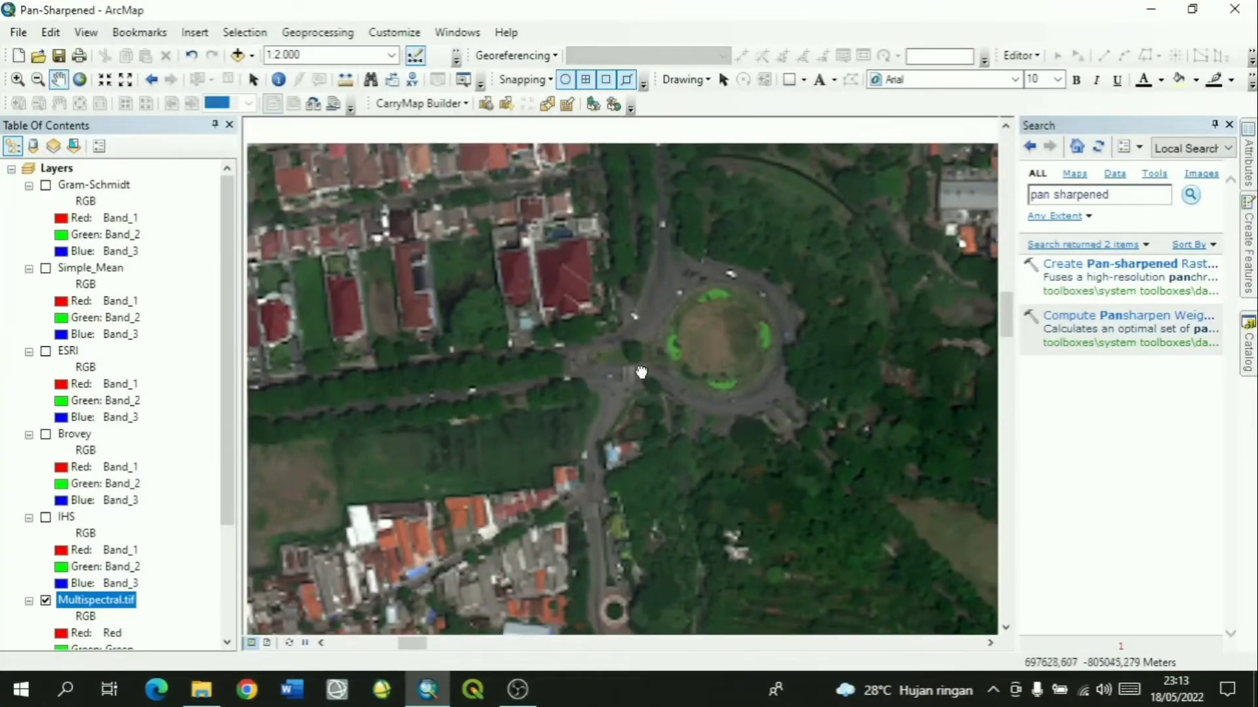
scroll(604, 370, up, 1)
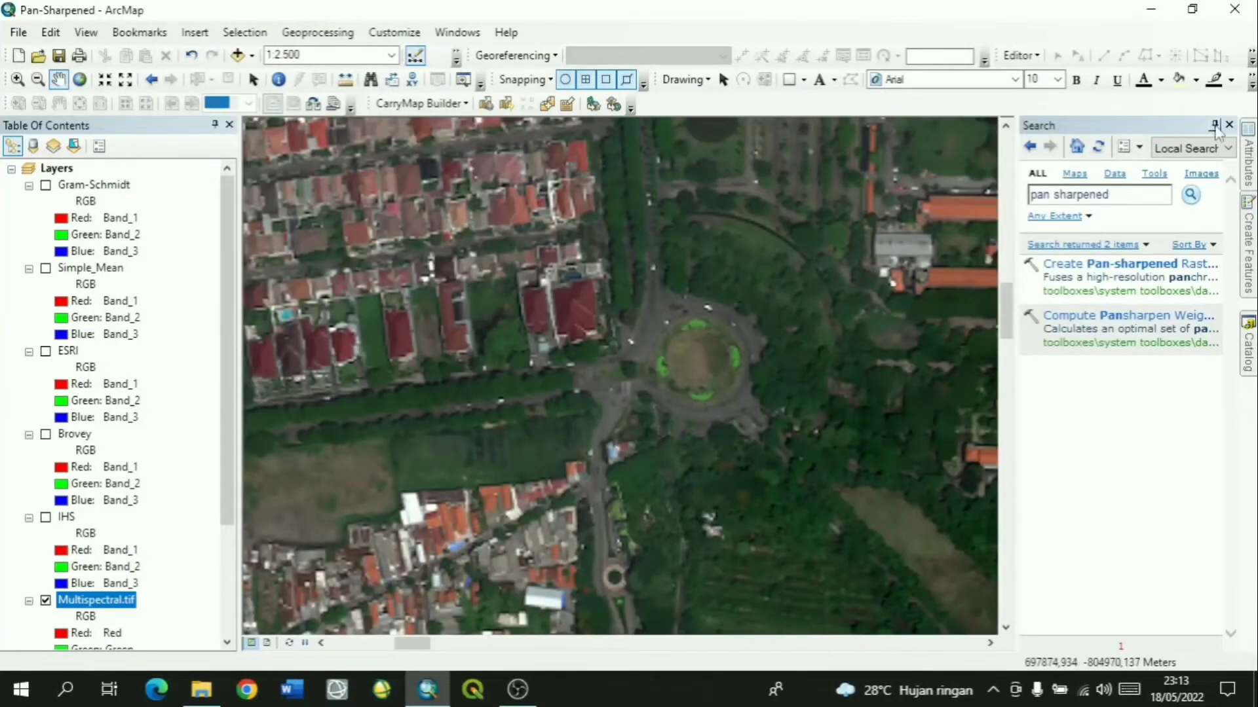
click(1227, 125)
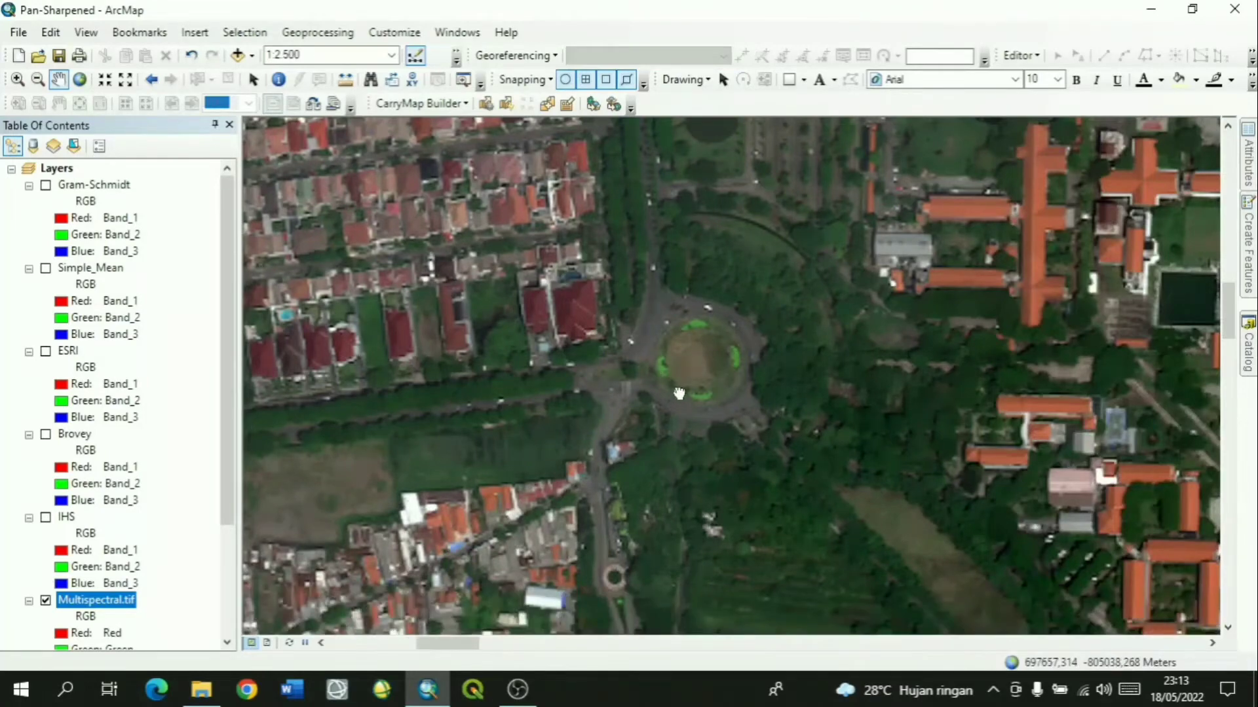
drag(681, 397, 783, 335)
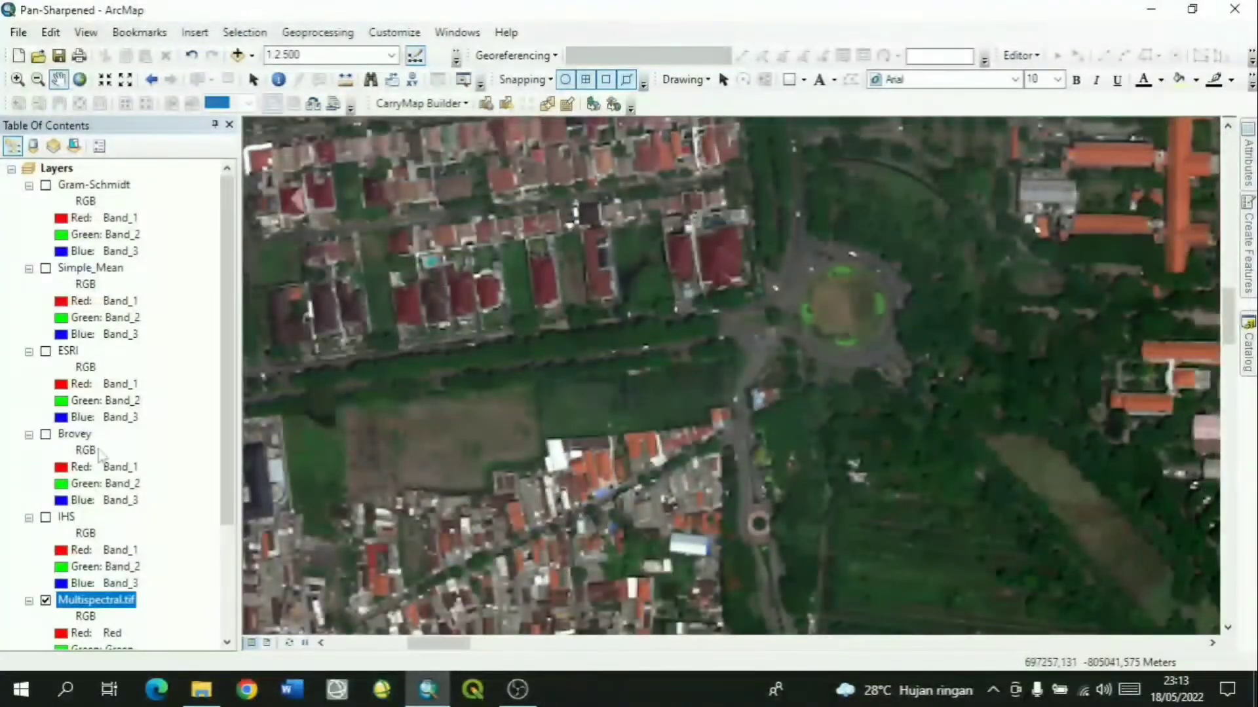
Display the IHS result and compare it with the multispectral image along the tree-lined road west of the roundabout at 1:1.250
click(46, 518)
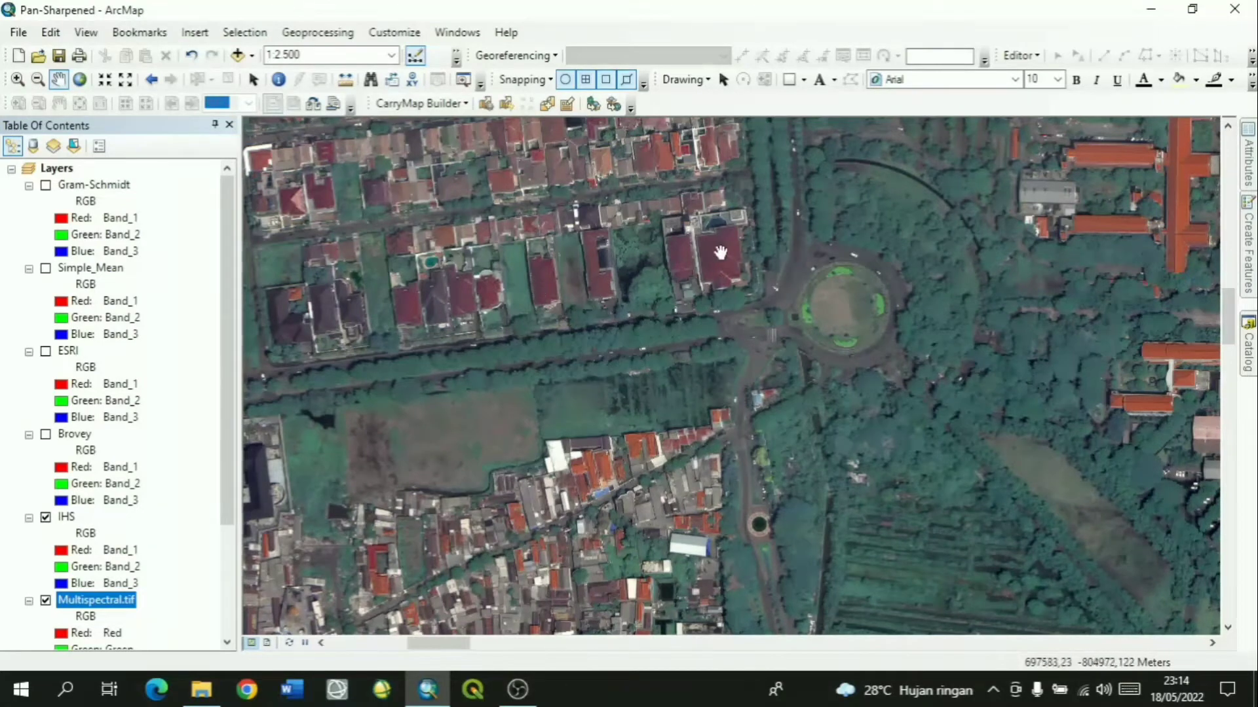
scroll(717, 253, down, 2)
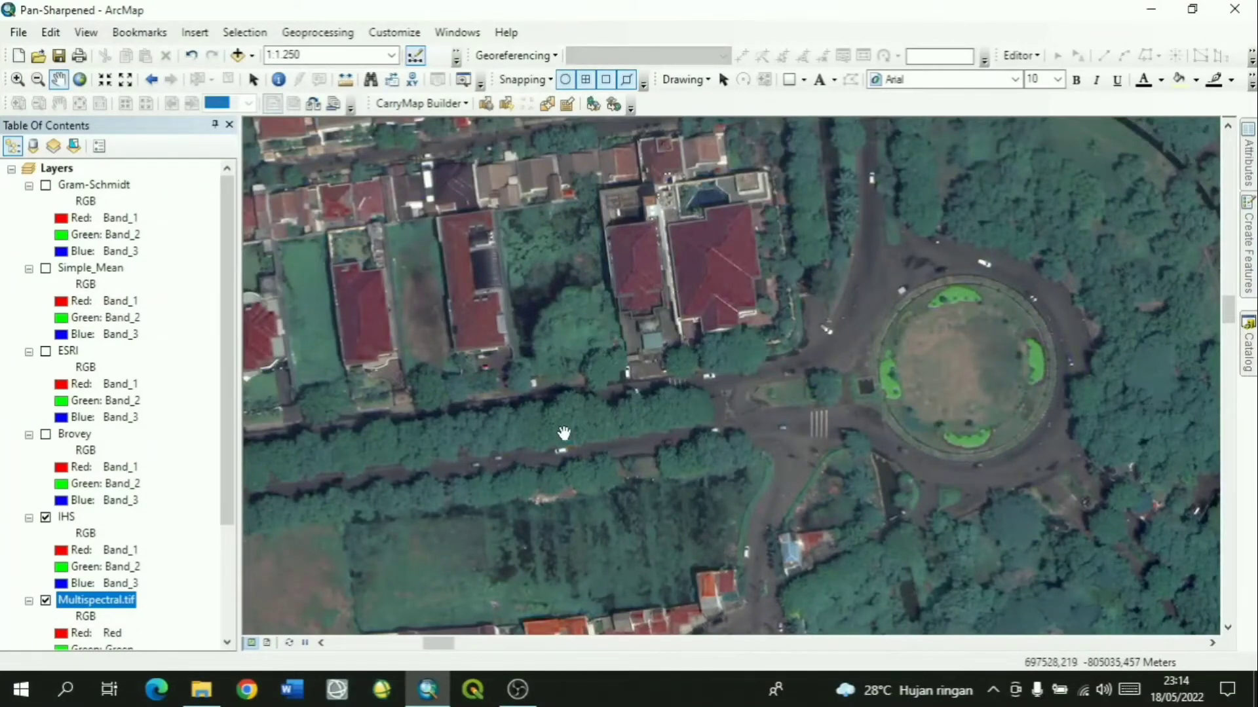
drag(564, 435, 721, 401)
drag(516, 415, 663, 392)
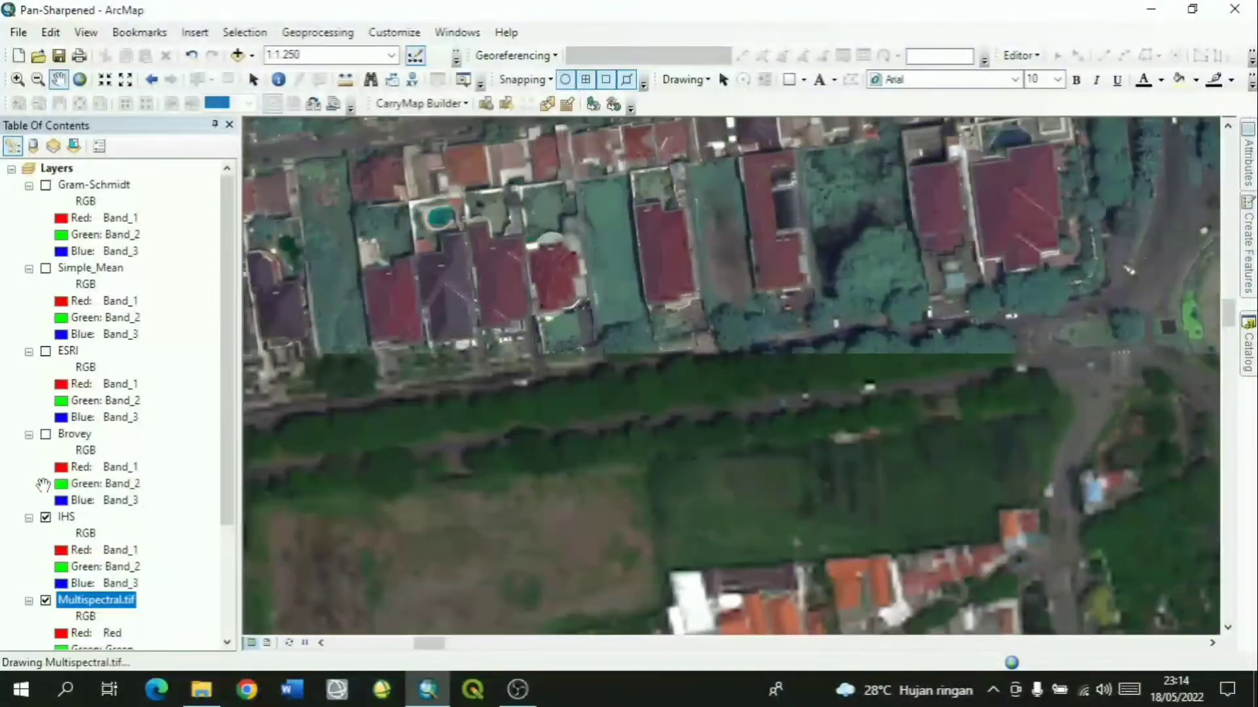
click(45, 517)
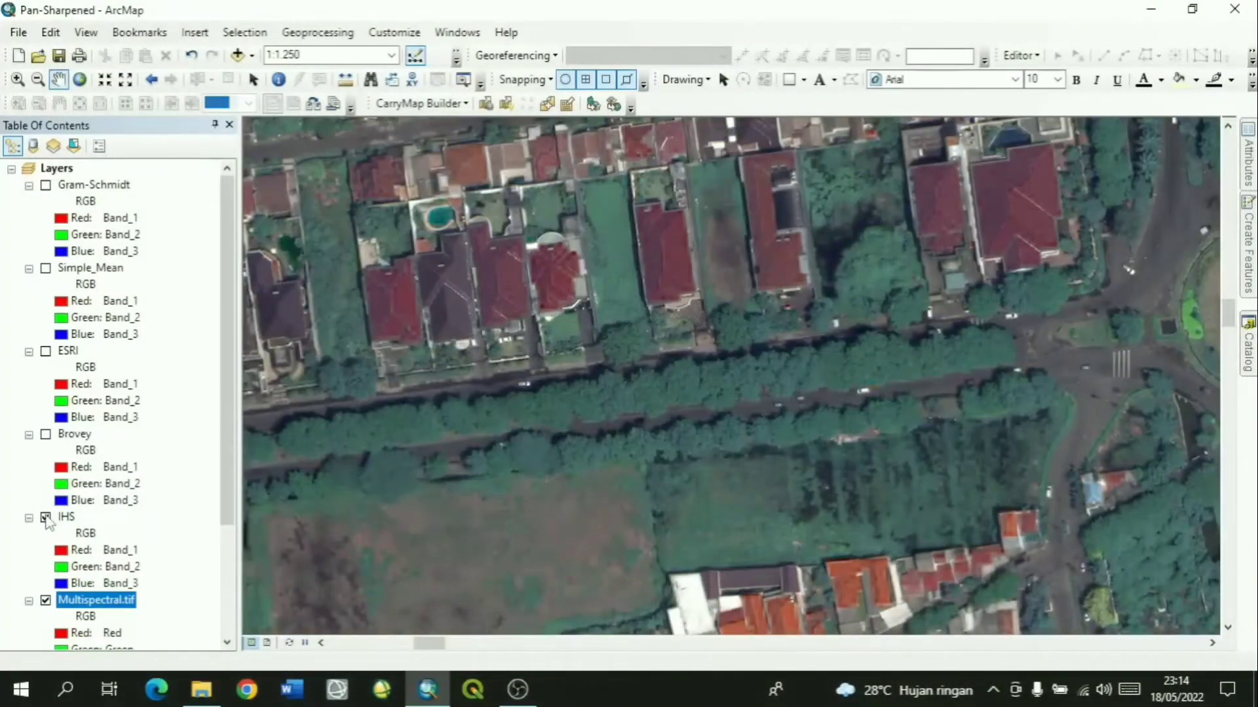
Compare the IHS result with the underlying image over the red-roofed houses and housing blocks northwest of the roundabout
drag(699, 294, 629, 388)
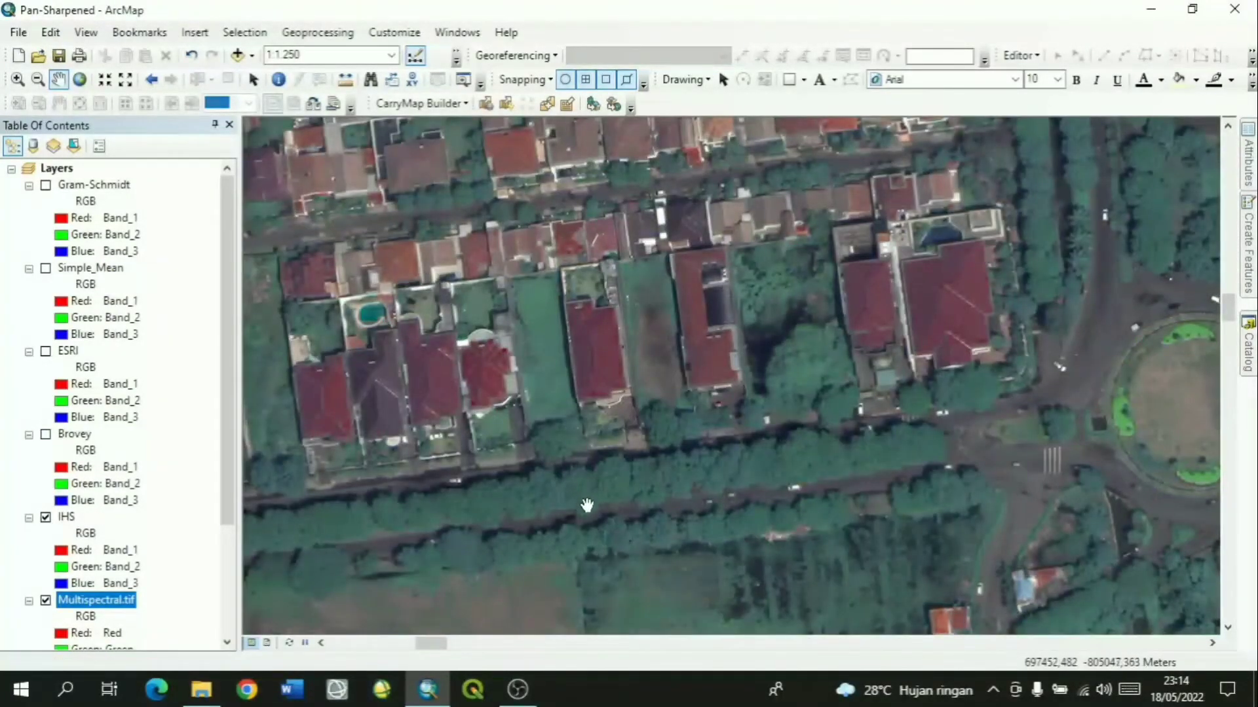
drag(590, 499, 622, 370)
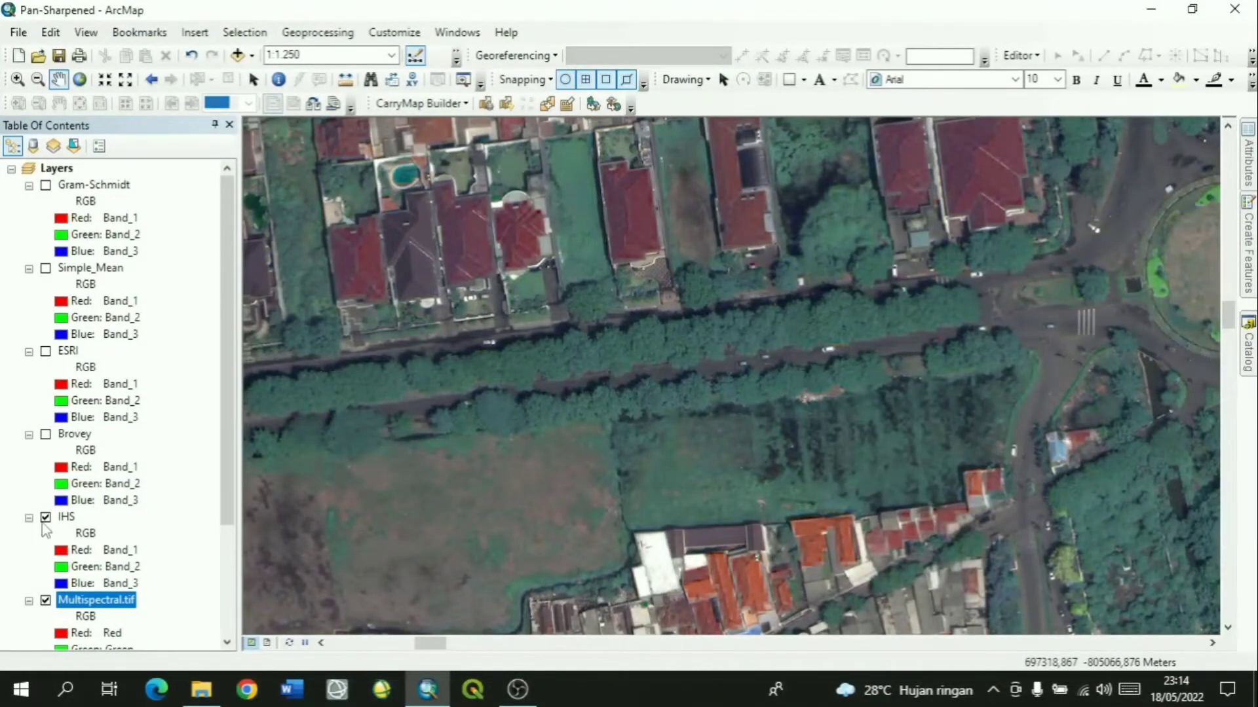
click(46, 518)
drag(655, 216, 665, 334)
drag(803, 310, 782, 374)
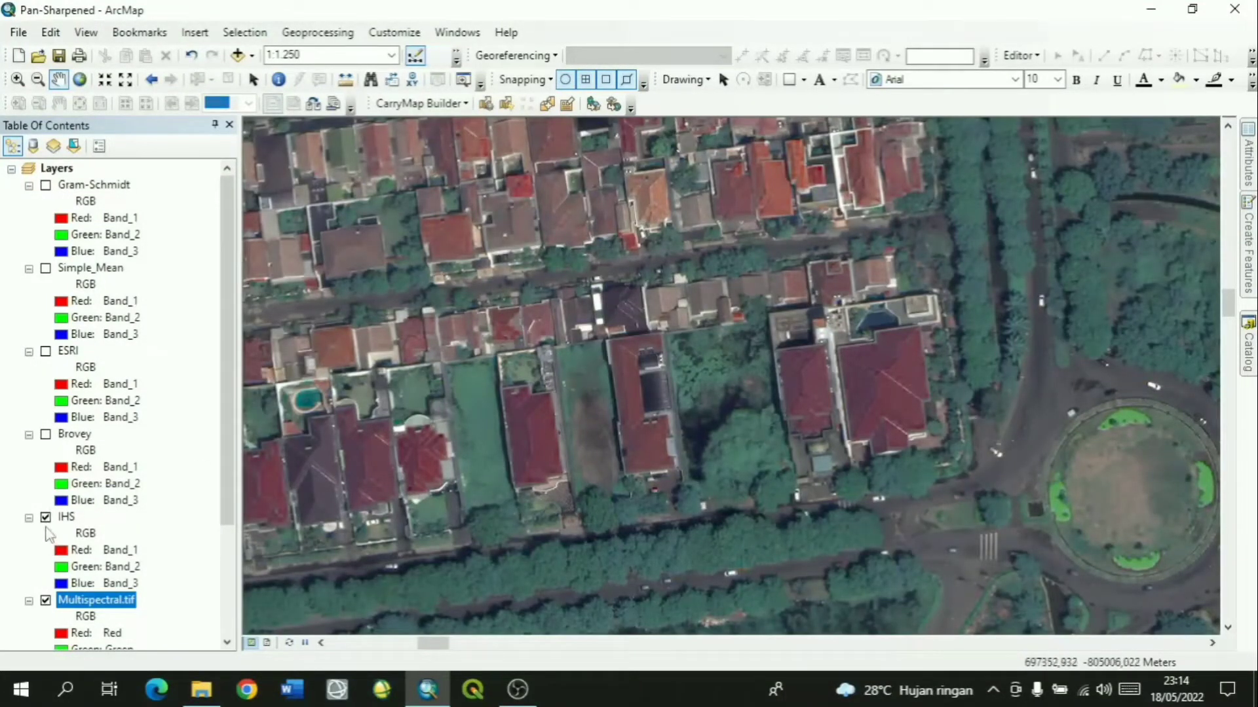
click(46, 518)
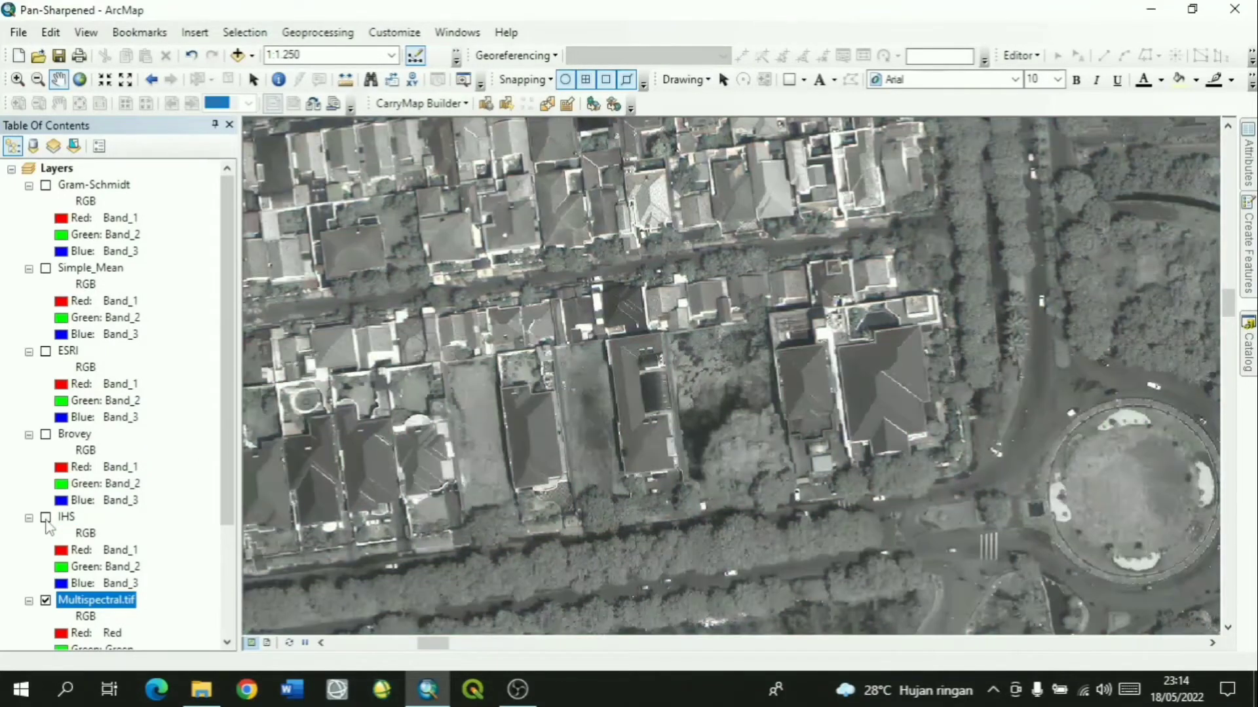
Compare the IHS result with the multispectral image over the dense settlement southwest of the roundabout at 1:1.500, leaving the IHS layer hidden
drag(581, 506, 712, 325)
scroll(712, 326, up, 2)
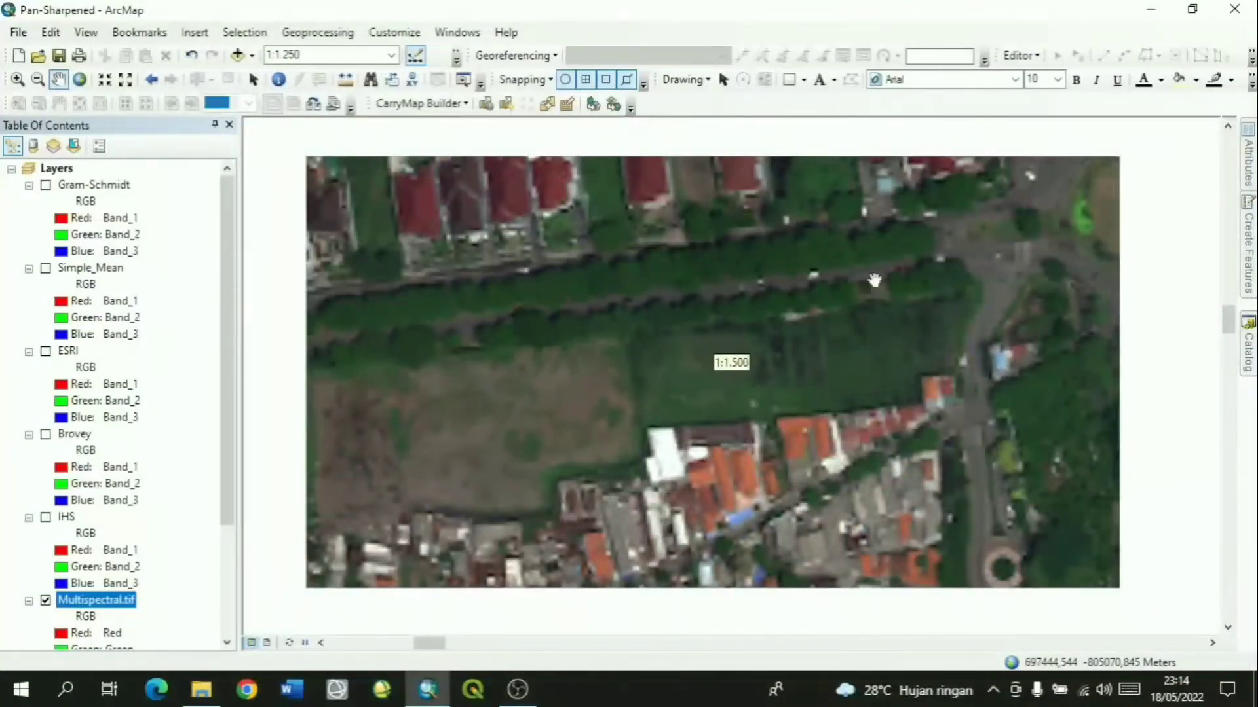
drag(874, 281, 714, 133)
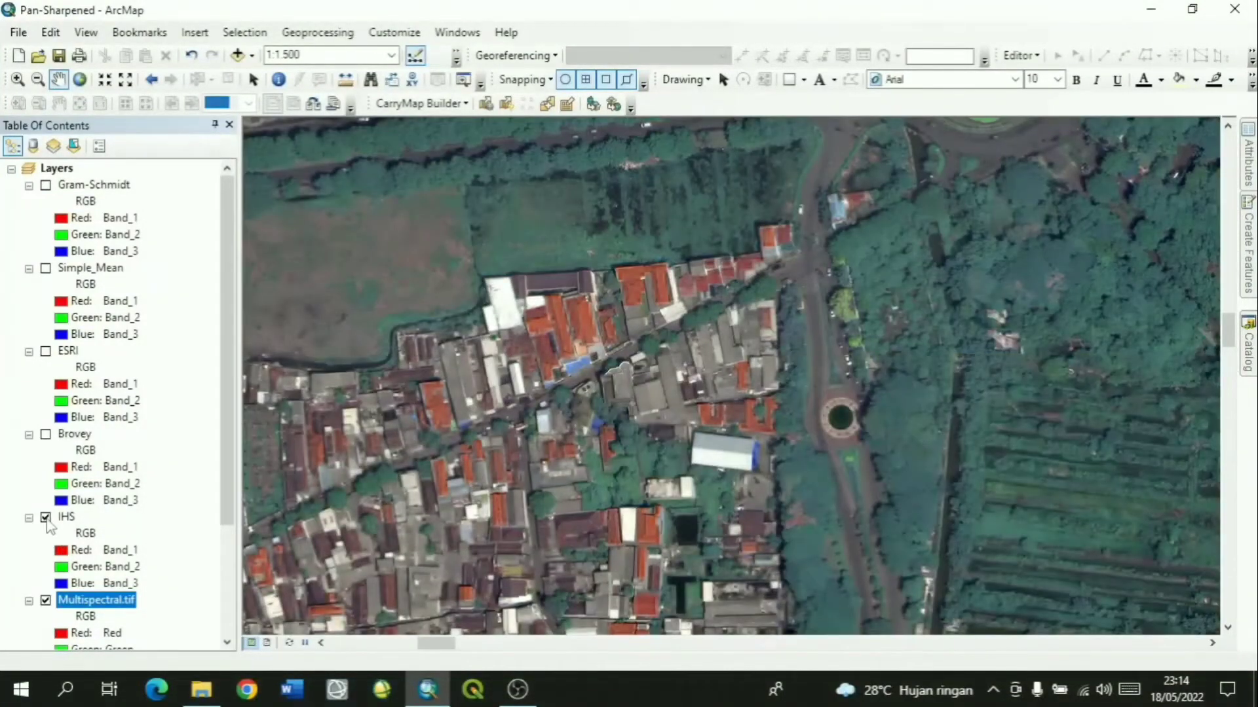
click(46, 519)
scroll(735, 370, down, 3)
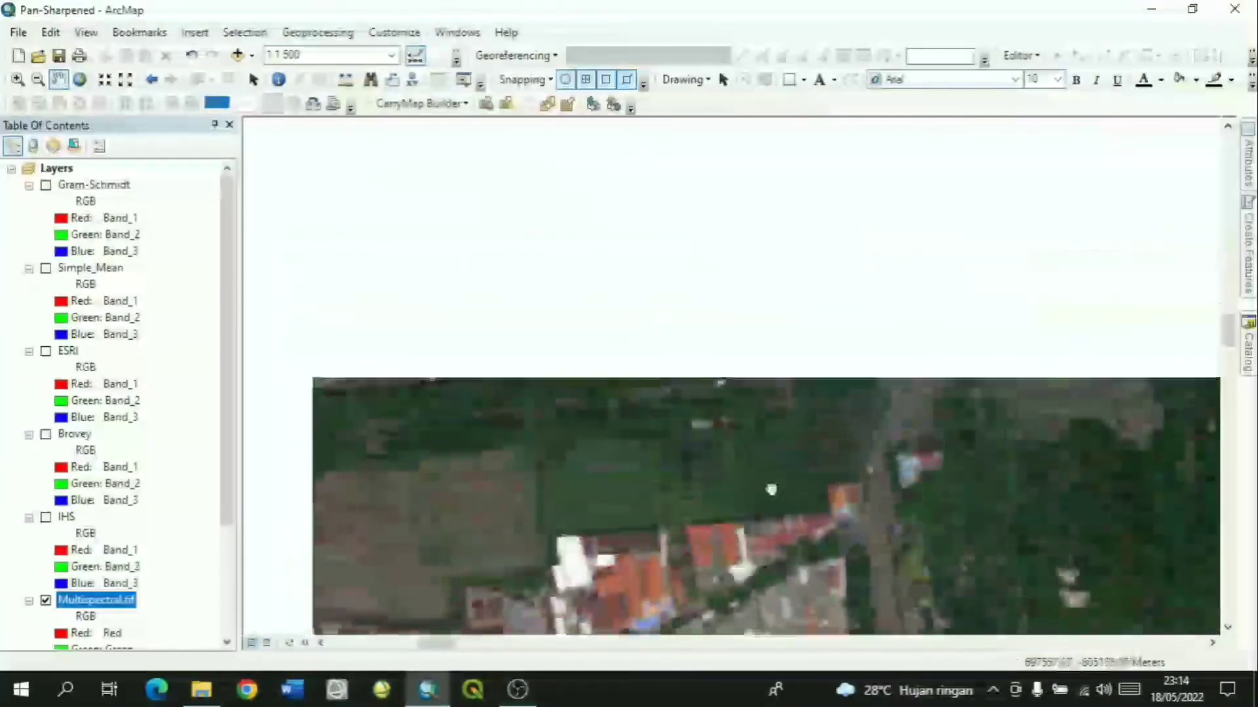
drag(698, 282, 699, 450)
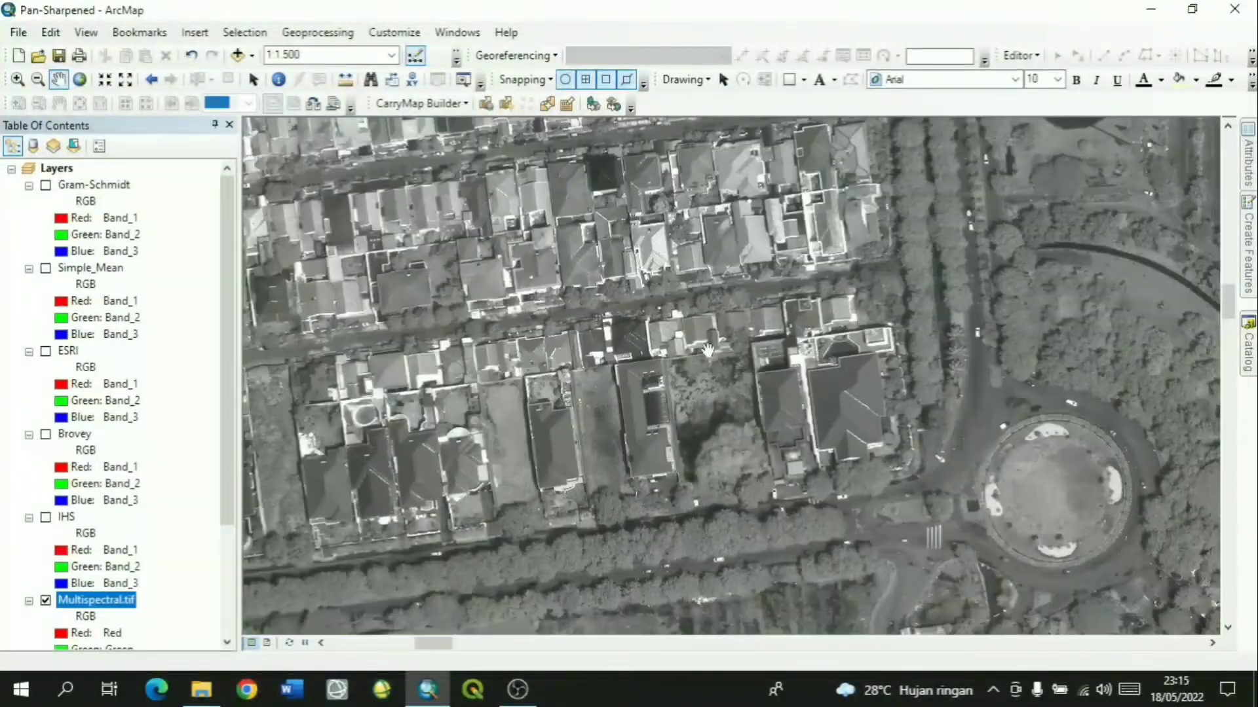
drag(746, 293, 619, 252)
drag(636, 321, 639, 266)
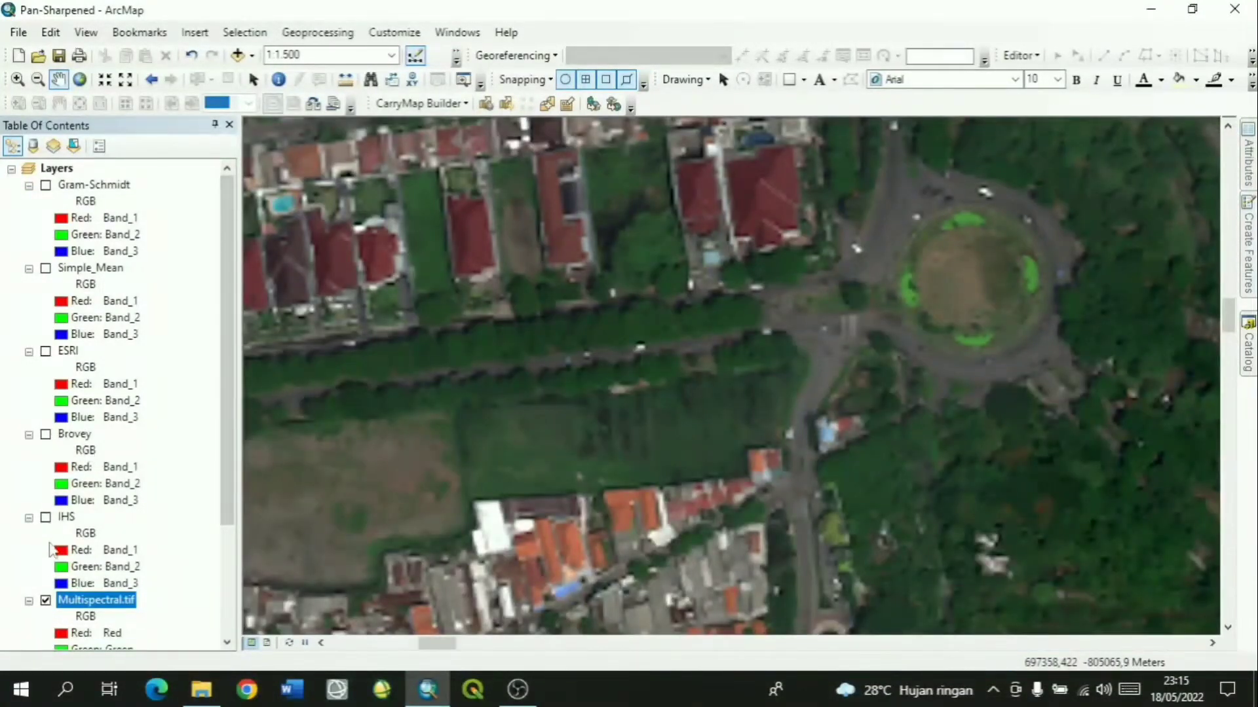
Display the Brovey result and compare it with the multispectral image over the tree-lined road and houses west of the roundabout
click(46, 435)
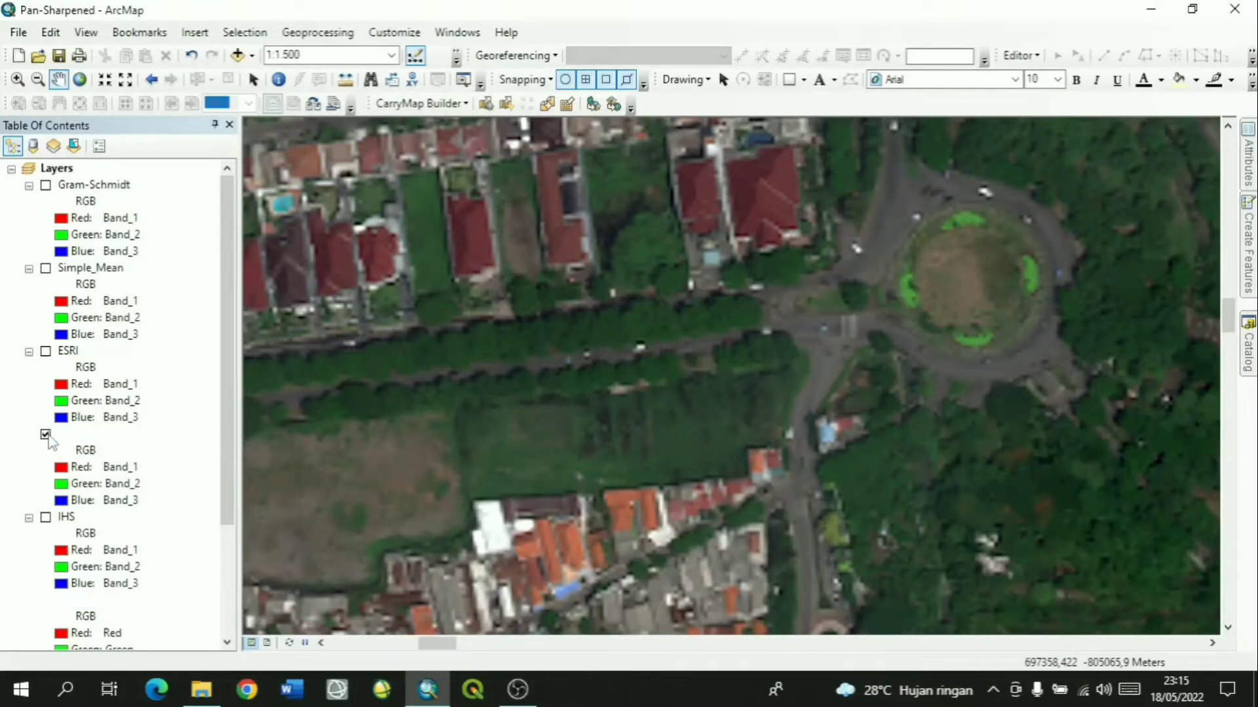
drag(591, 299, 689, 368)
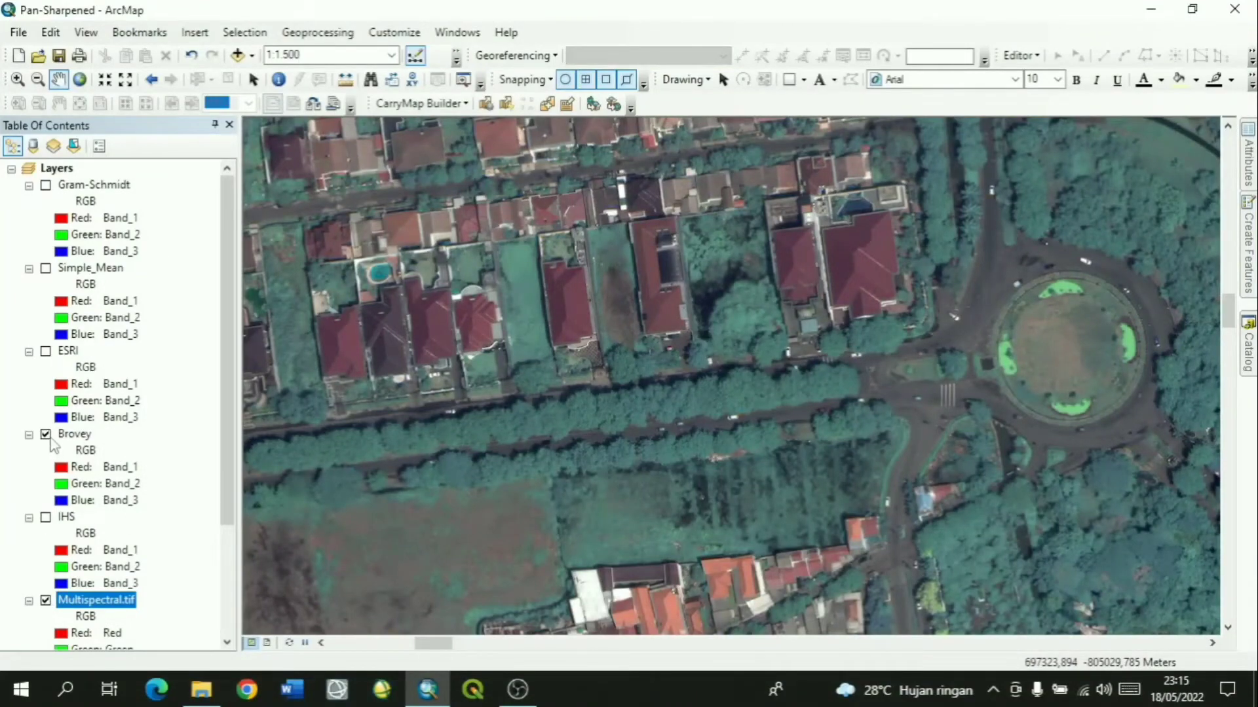
click(46, 435)
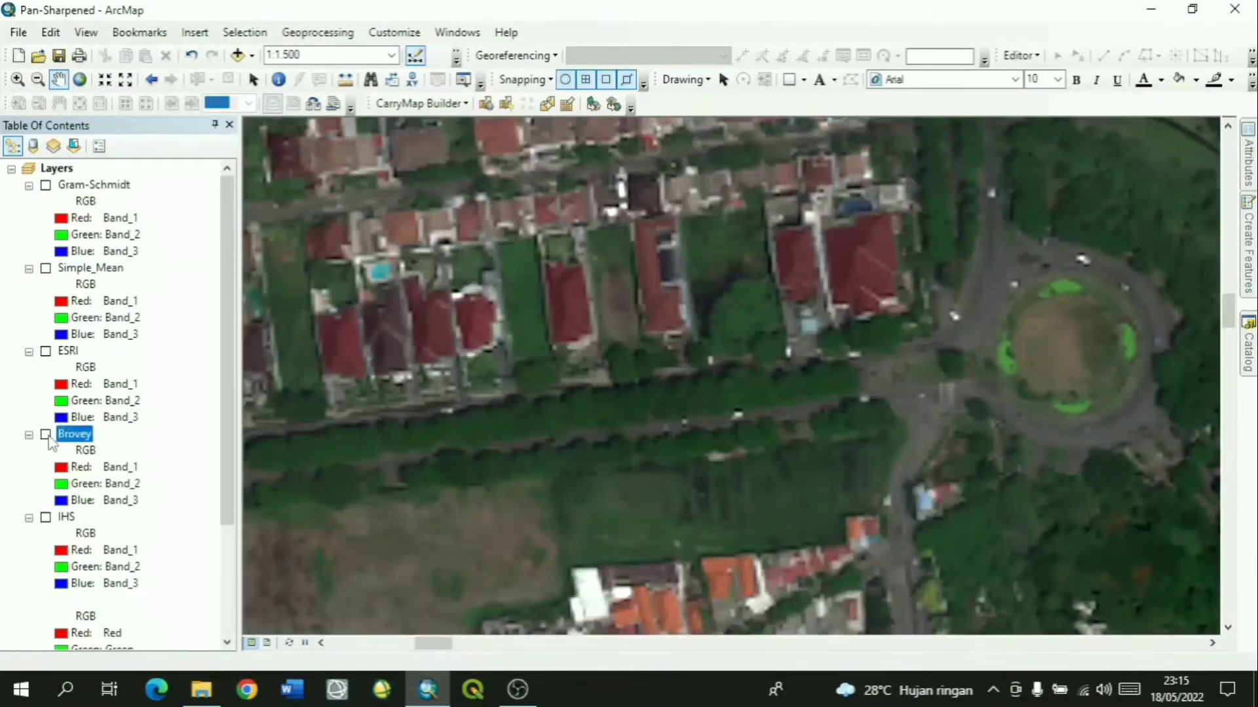
click(46, 435)
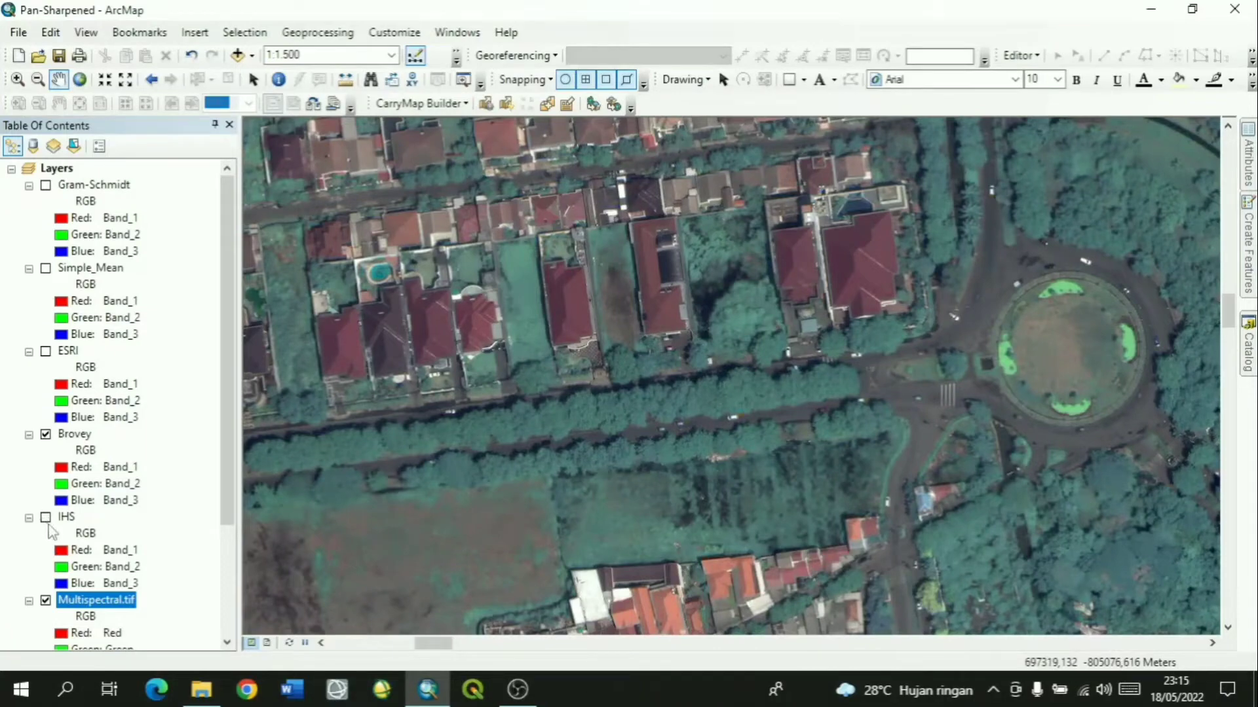
Compare the Brovey result with the IHS result along the tree-lined road west of the roundabout, leaving only Brovey above the multispectral image
click(46, 435)
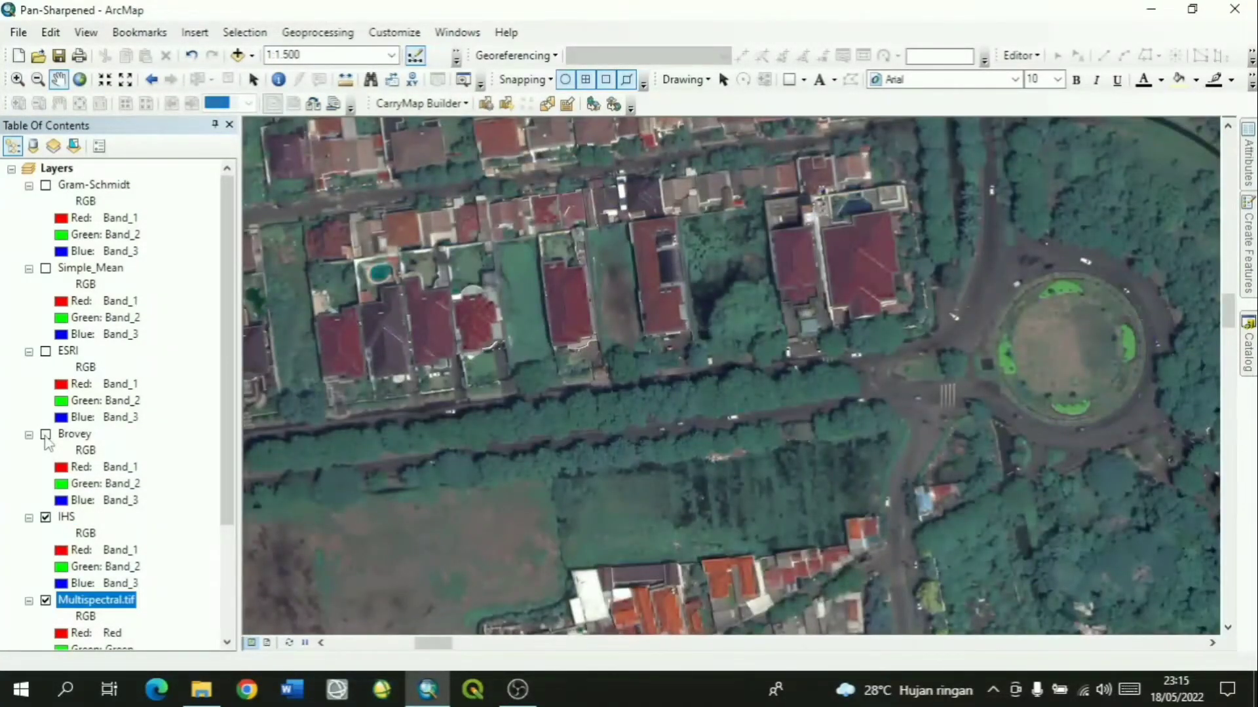
click(46, 436)
click(46, 435)
click(46, 517)
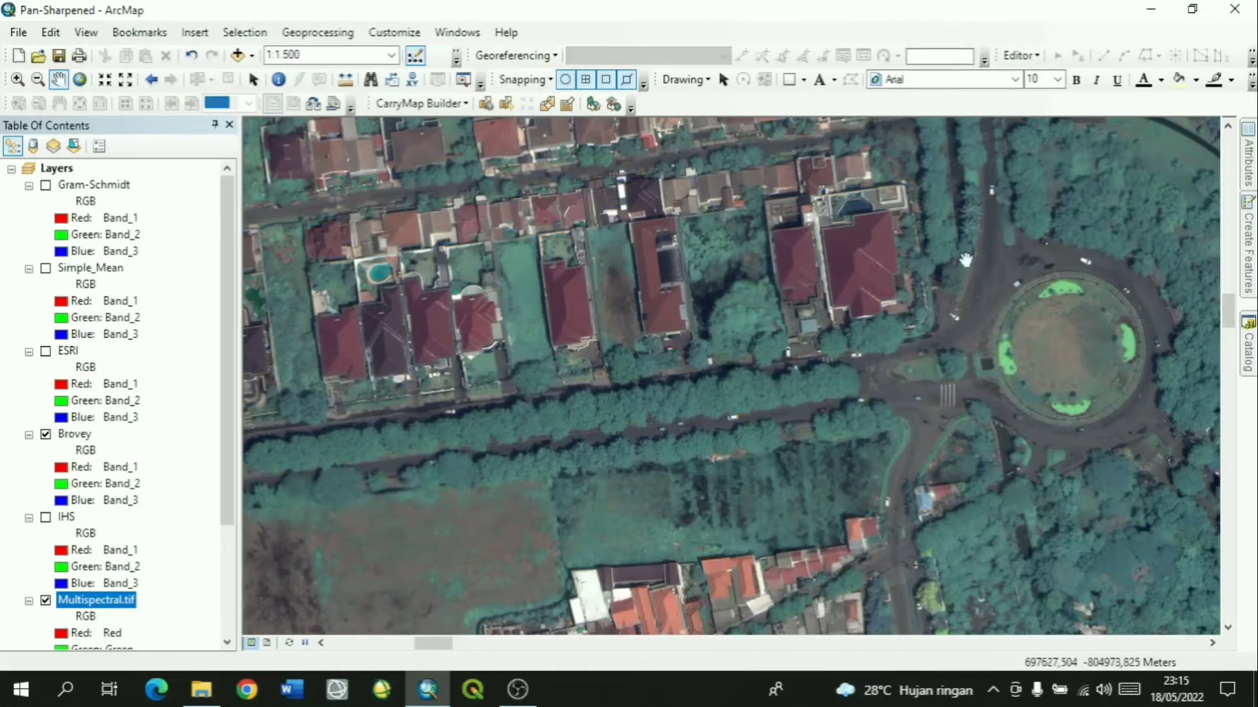
Compare the Brovey and IHS results over the red-roofed housing blocks northwest of the roundabout
drag(966, 260, 920, 352)
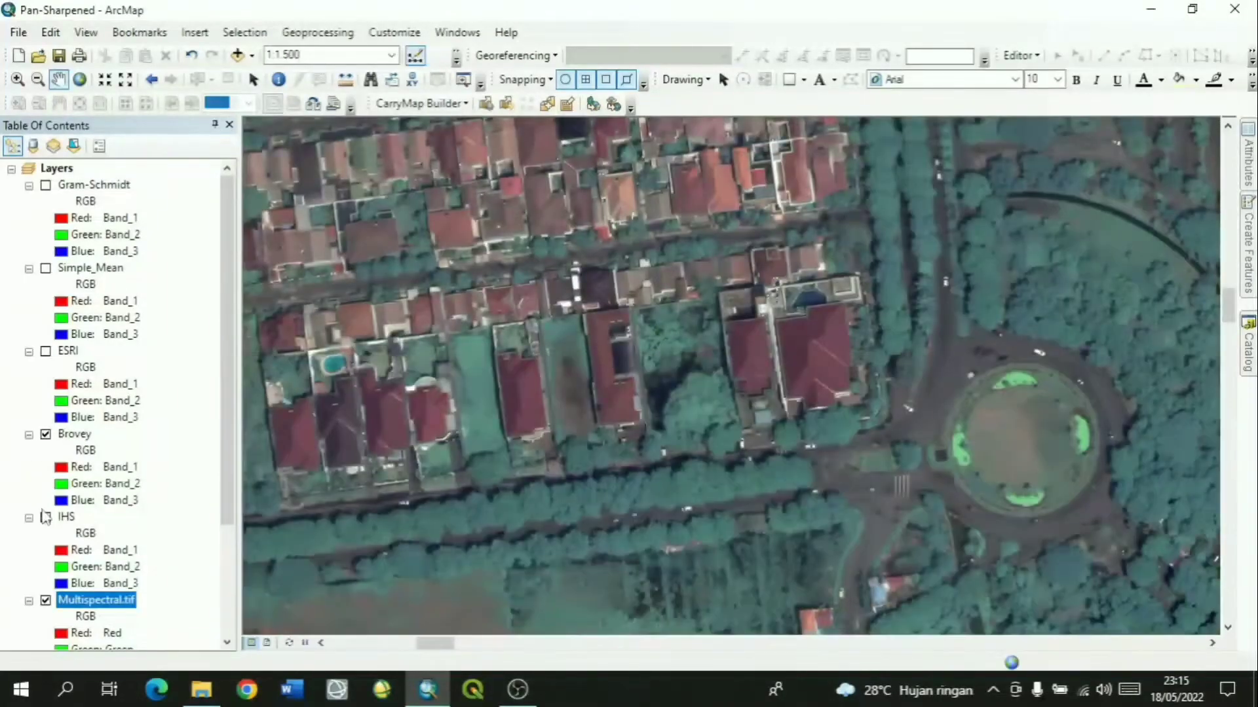
click(46, 517)
click(46, 434)
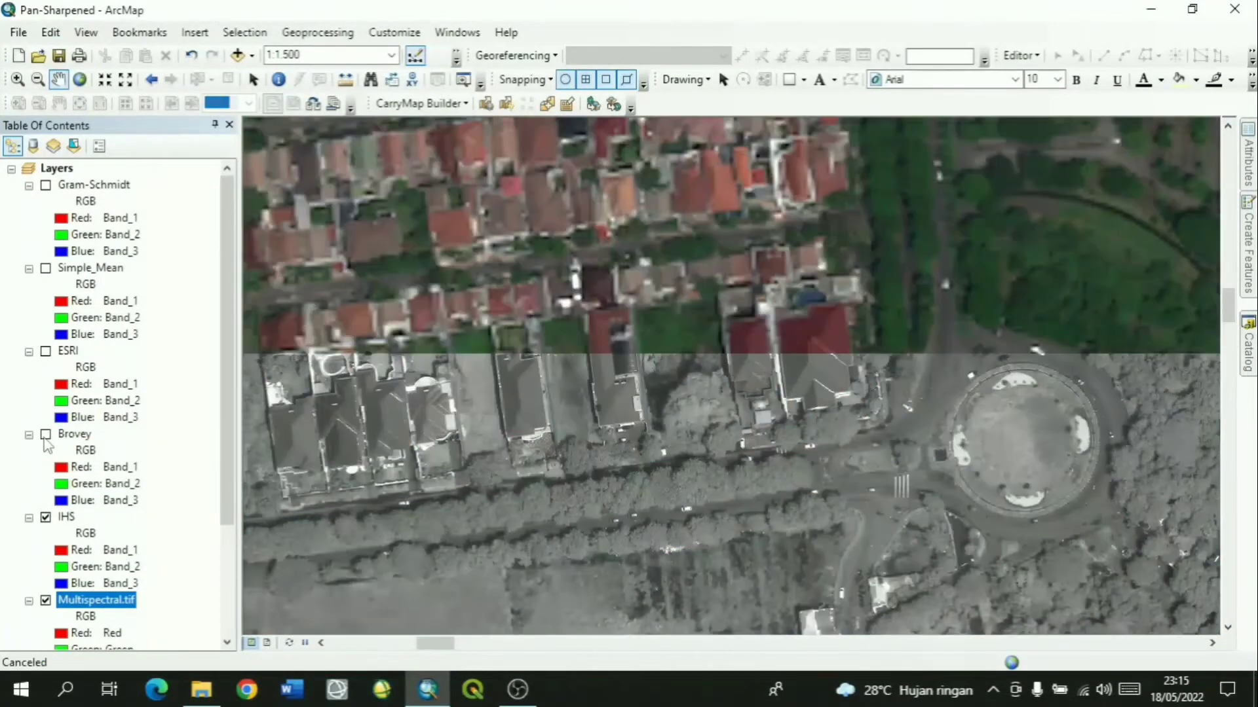
click(46, 436)
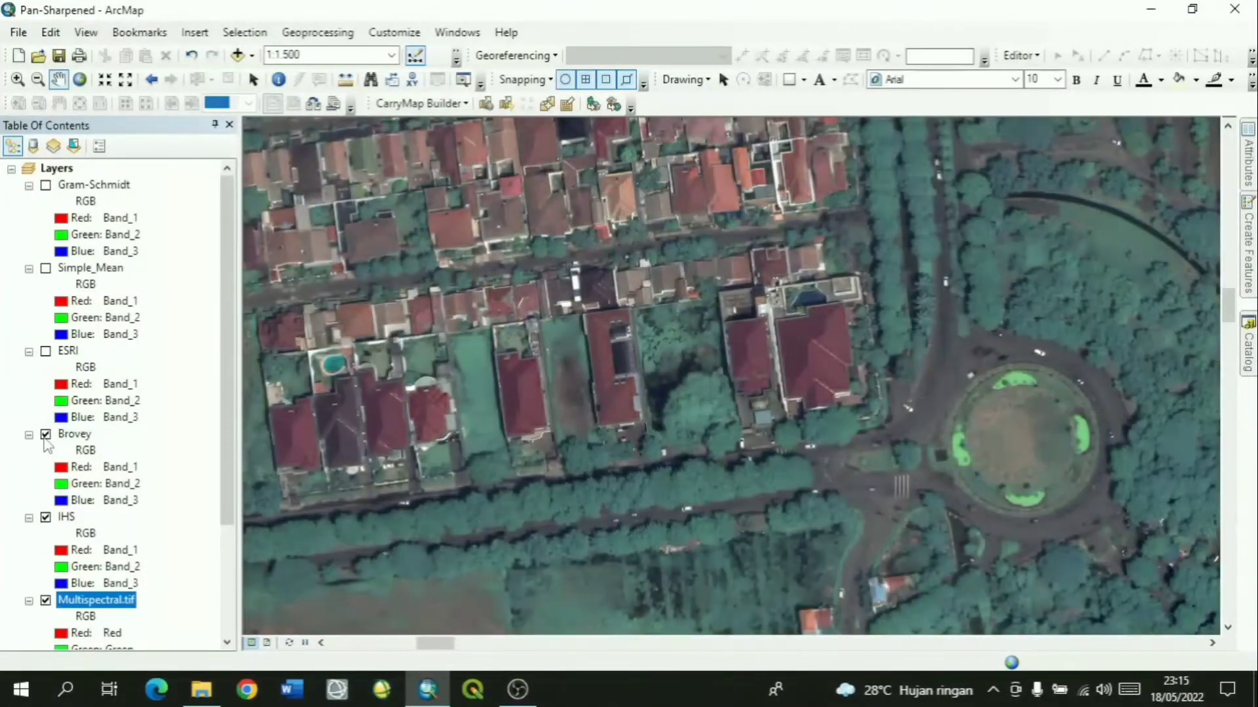
click(46, 435)
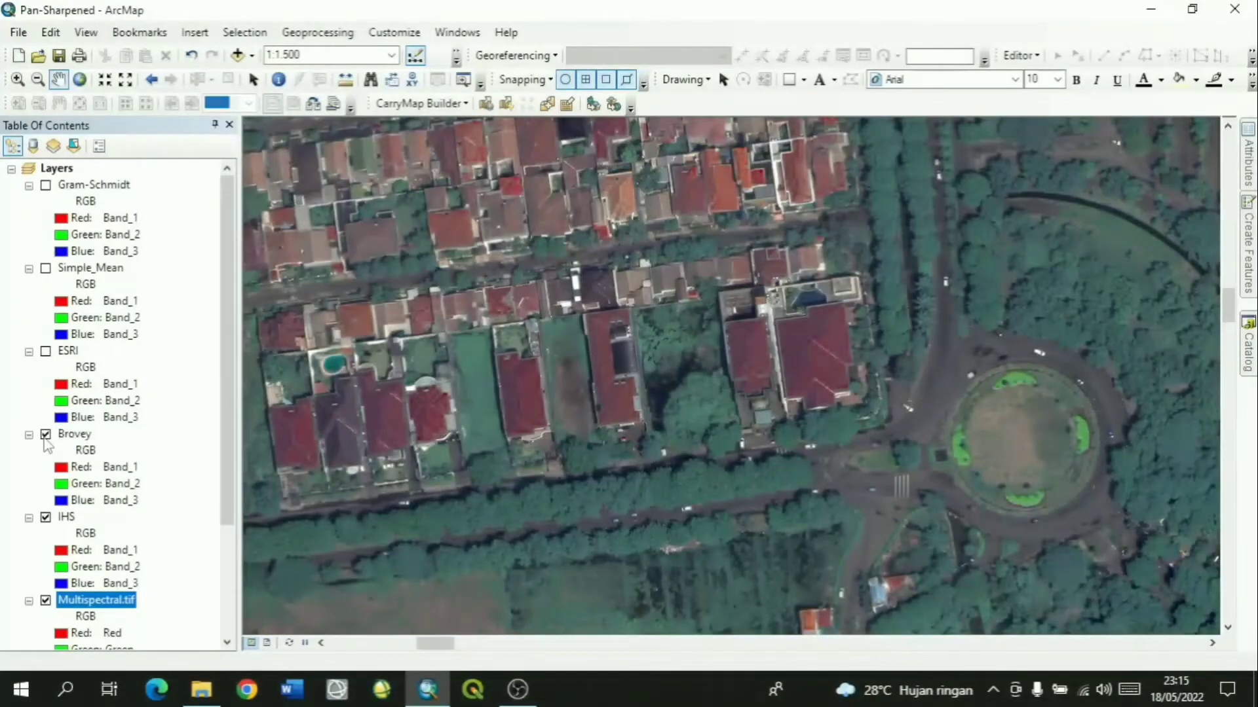
Hide the IHS and Brovey layers so only the multispectral image is shown around the roundabout
drag(703, 481, 739, 396)
drag(920, 420, 792, 378)
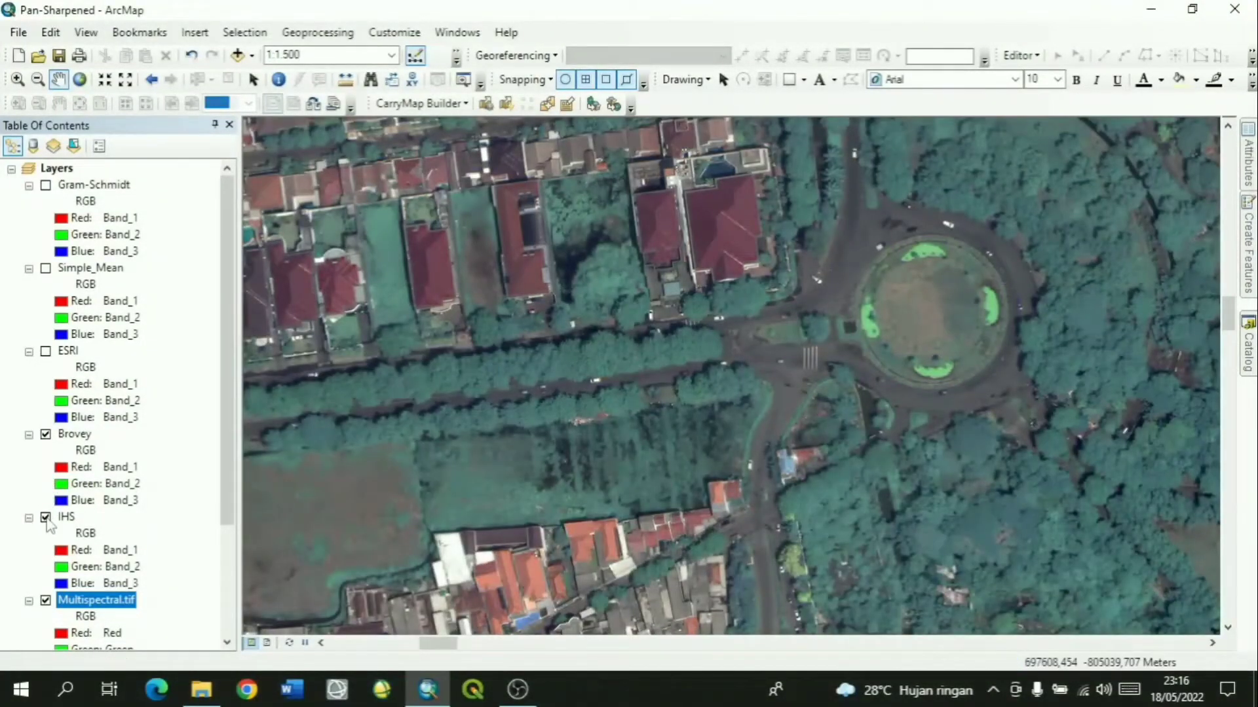
click(45, 517)
click(46, 434)
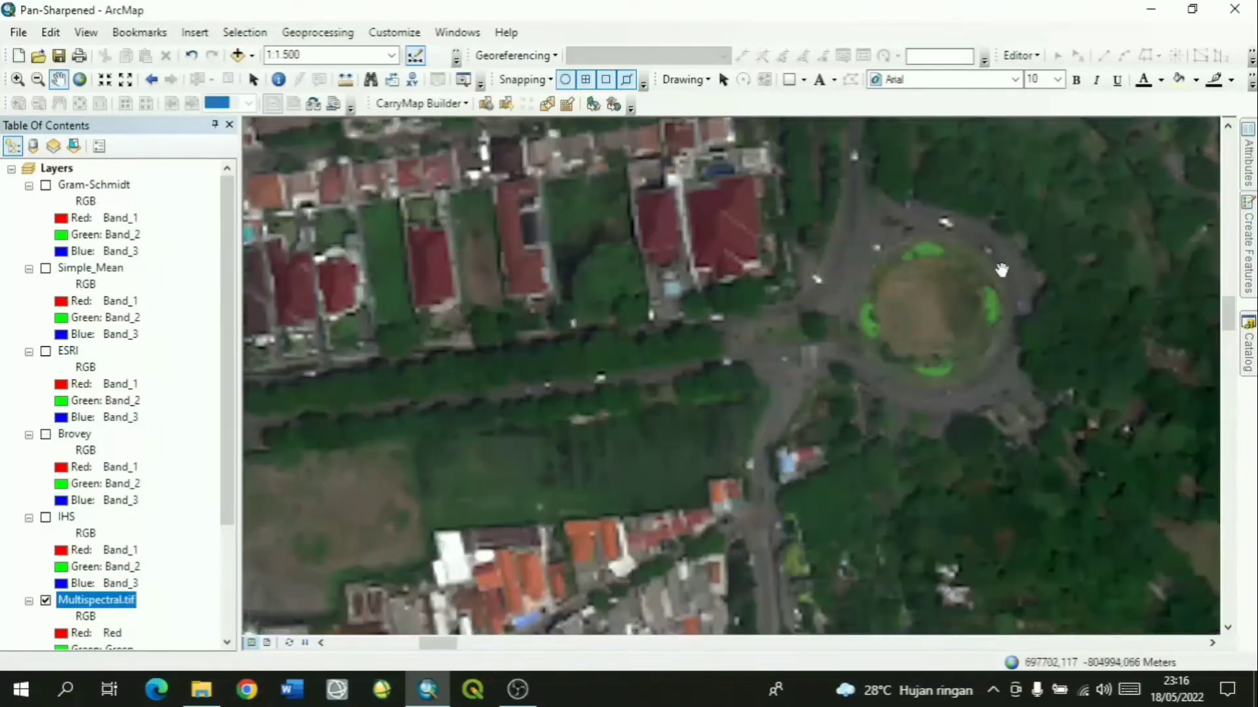
Display the ESRI result and examine its colours over the roundabout, tree-lined roads and housing blocks to the northwest
drag(794, 277, 796, 349)
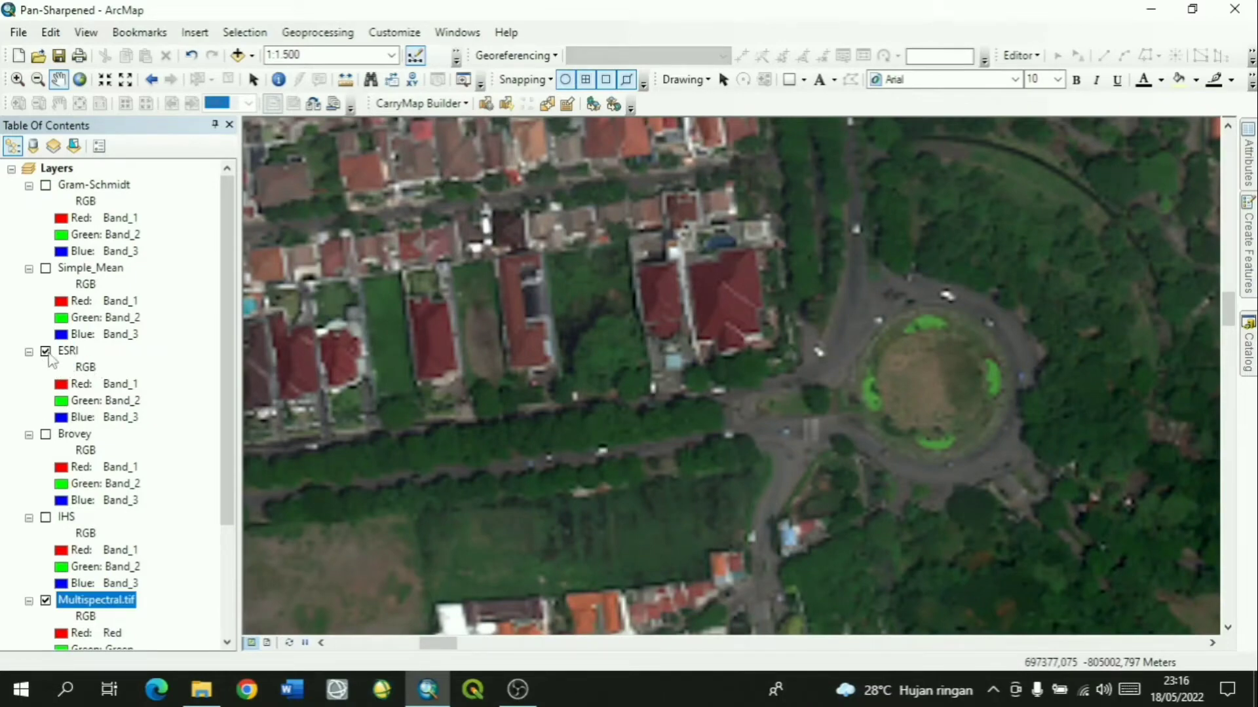
drag(637, 456, 635, 396)
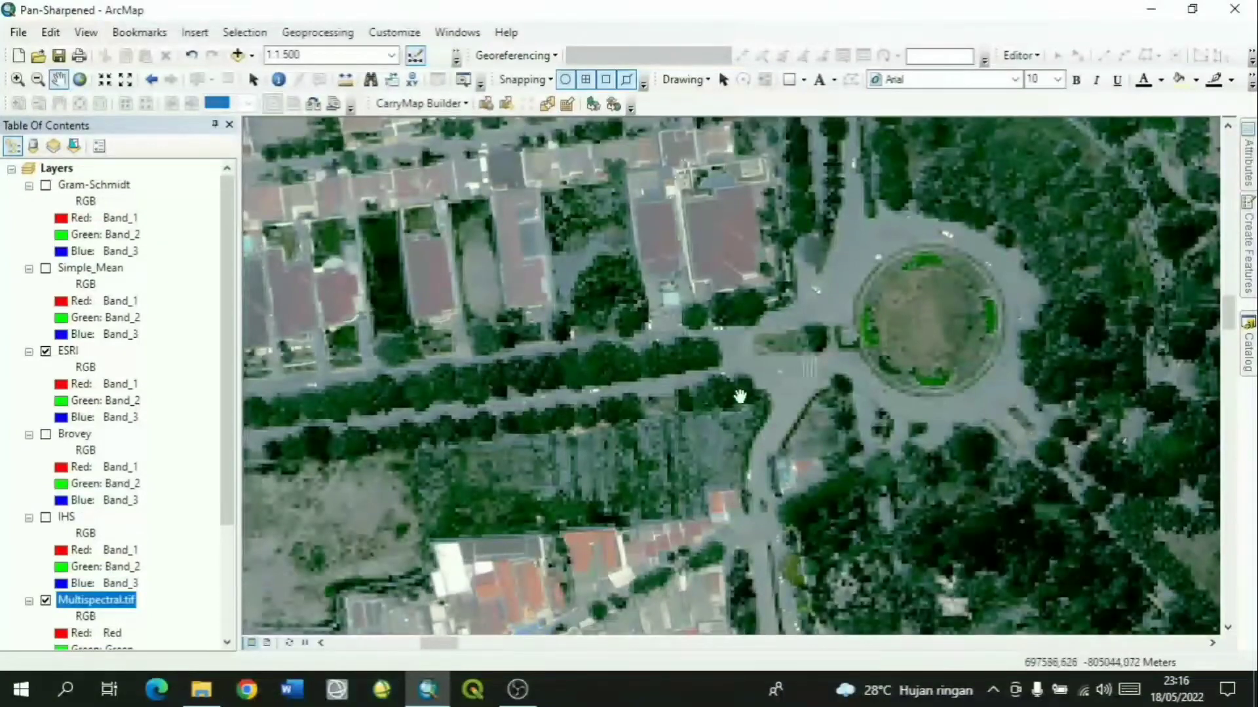
drag(841, 341, 799, 490)
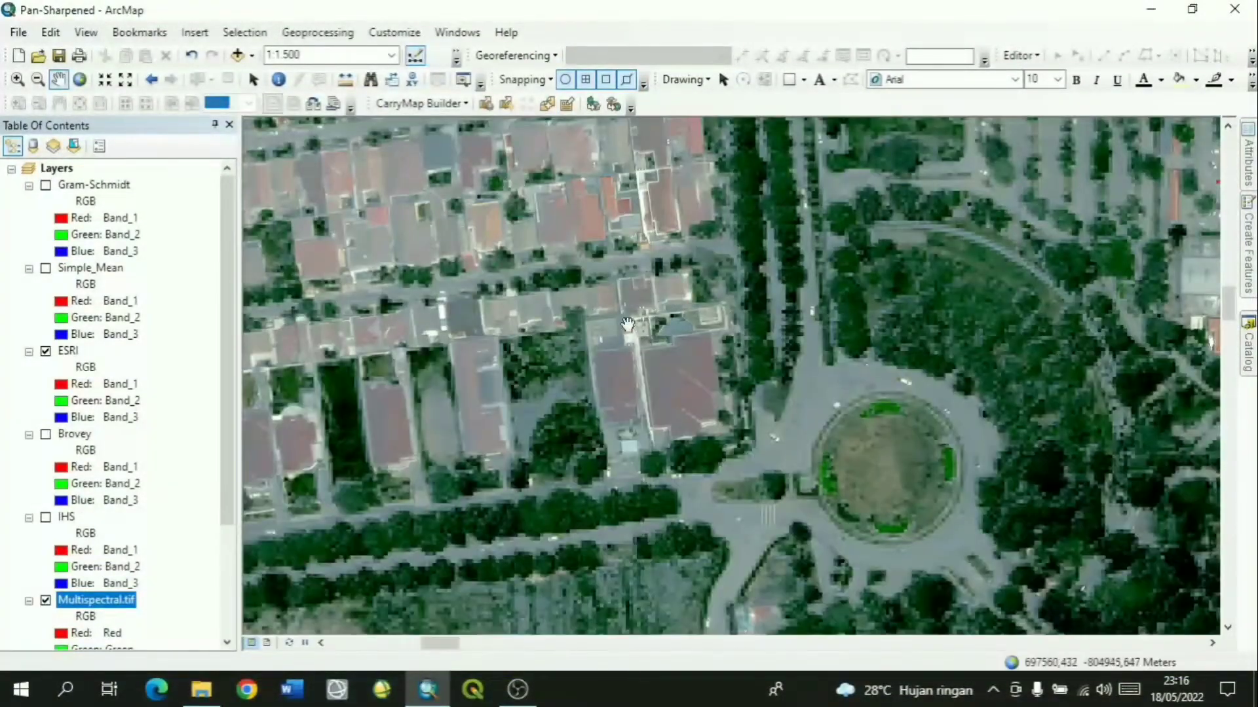
mouse_move(628, 324)
mouse_down()
mouse_move(687, 508)
mouse_move(706, 356)
mouse_move(700, 200)
mouse_up()
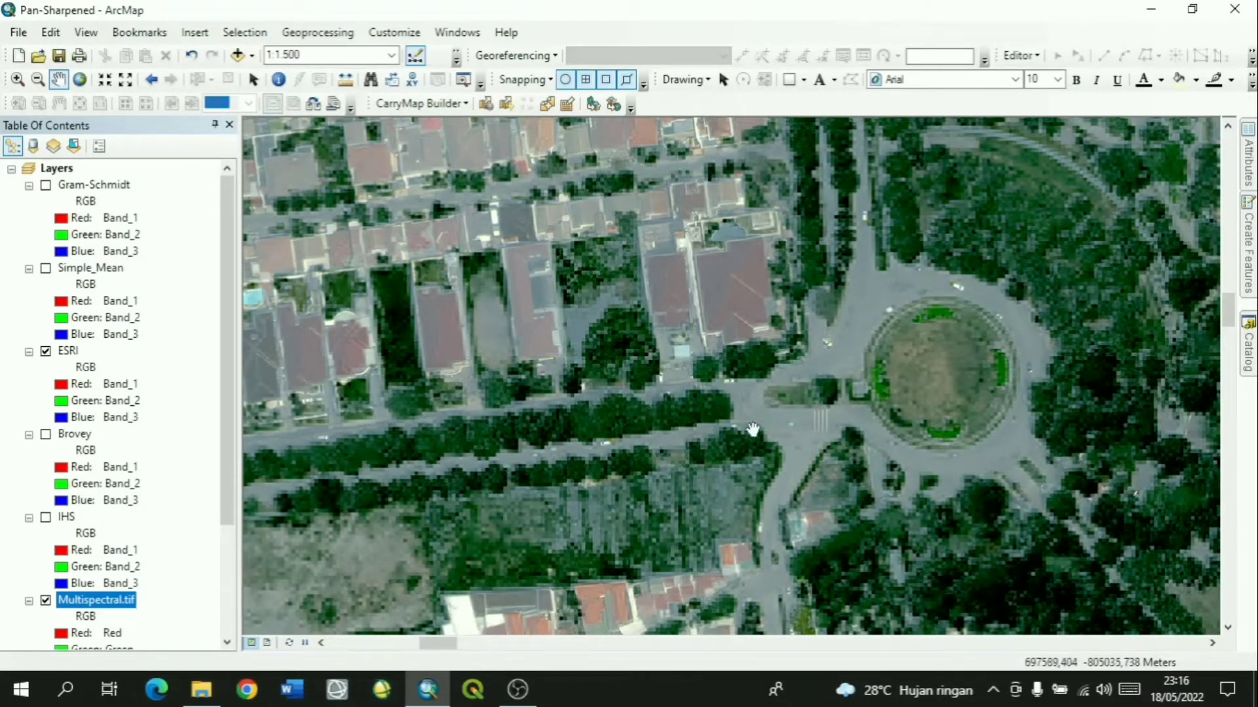
mouse_move(613, 295)
mouse_down()
mouse_move(658, 314)
mouse_move(659, 409)
mouse_up()
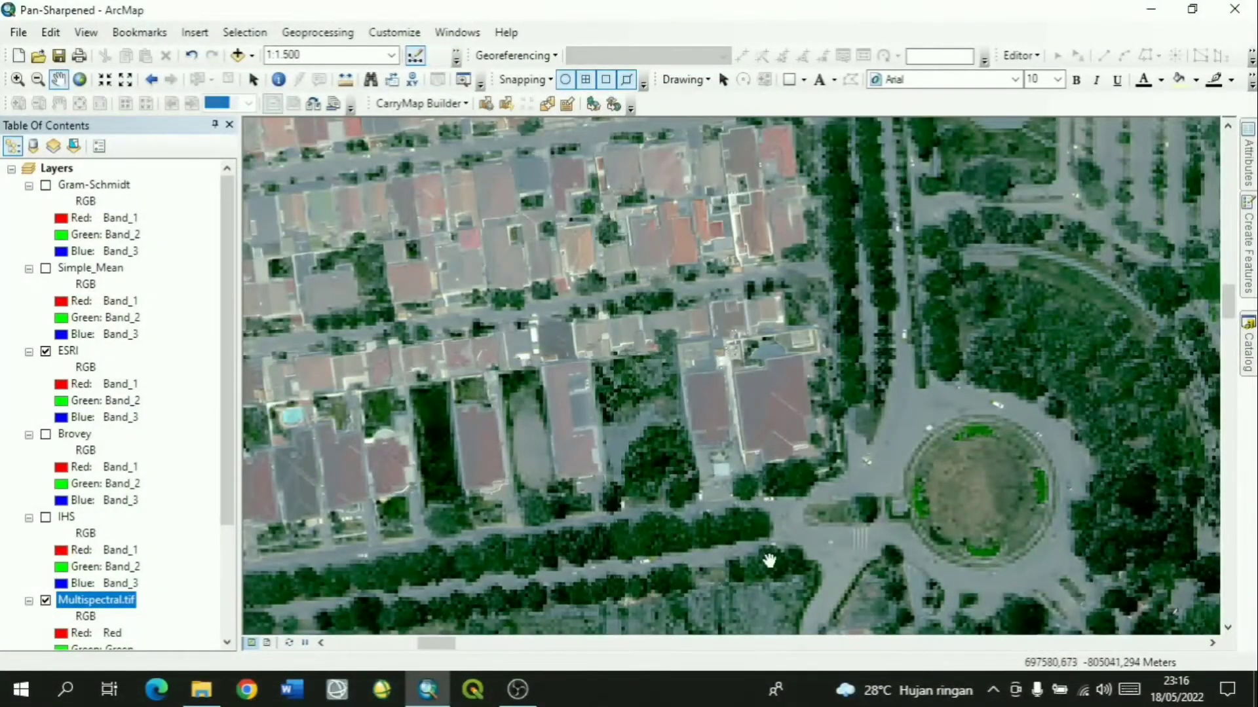
drag(728, 540, 730, 472)
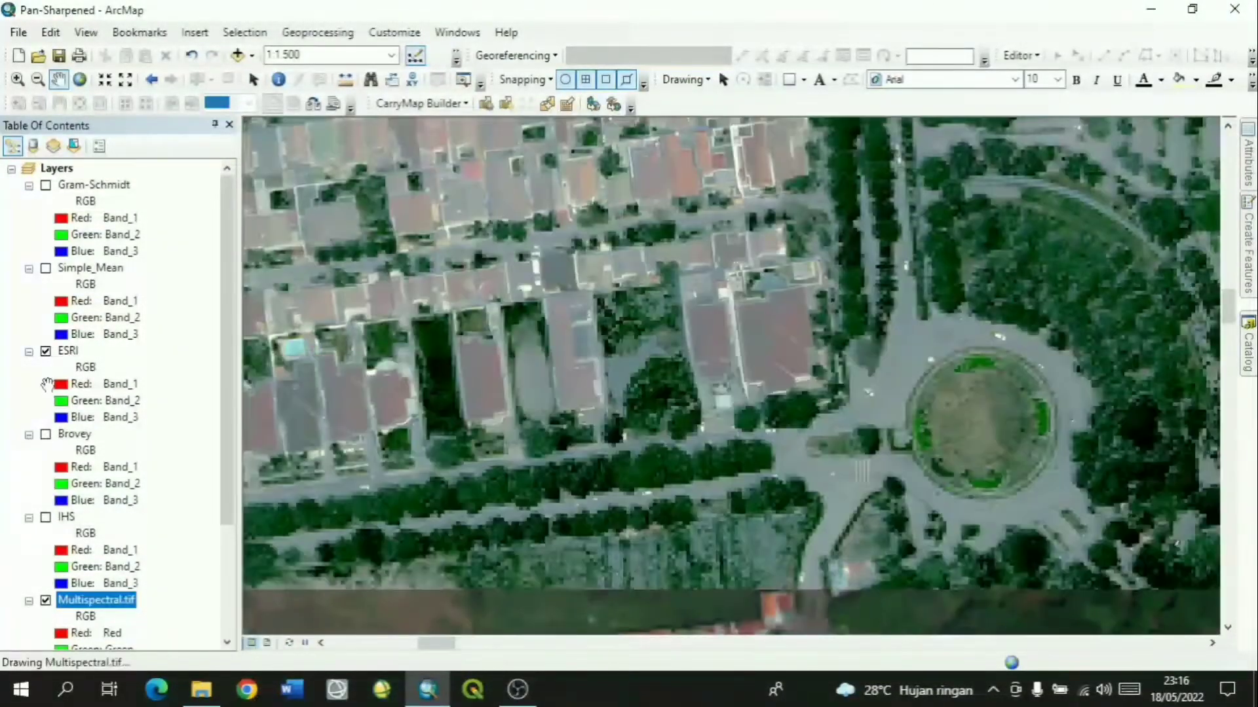
Compare the ESRI result with the multispectral image over the roundabout and nearby houses, leaving the ESRI layer hidden
click(47, 353)
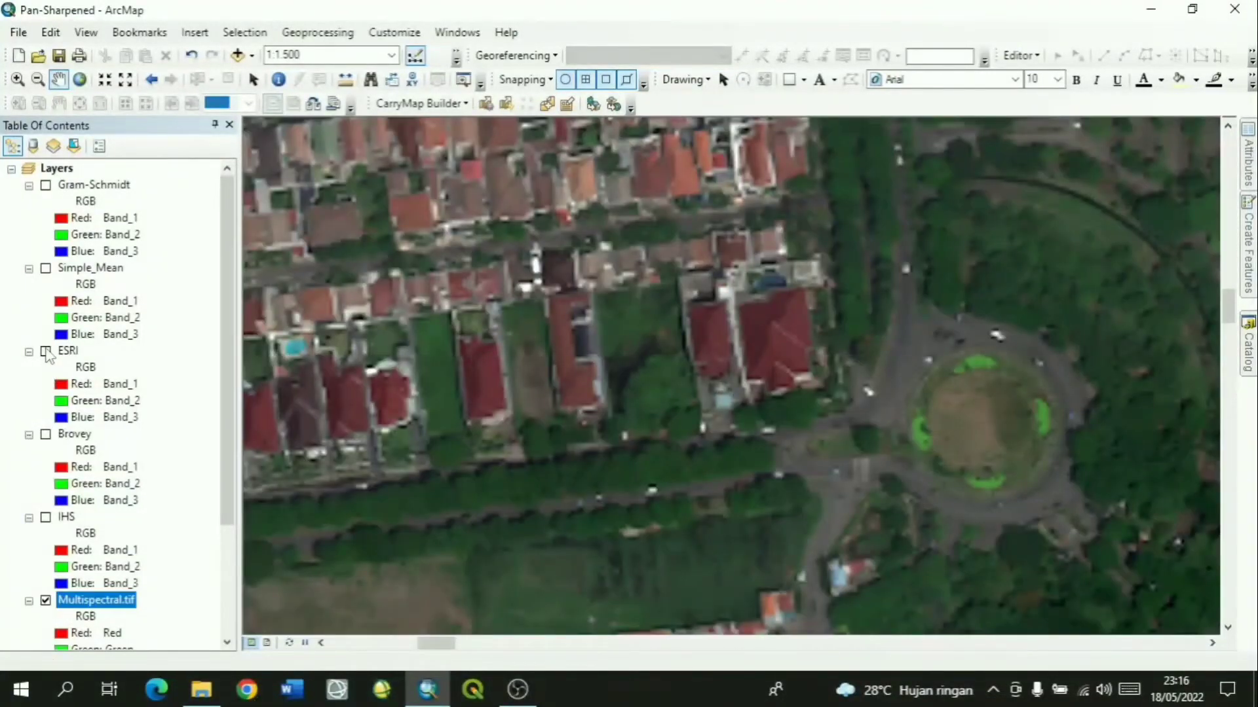
click(47, 353)
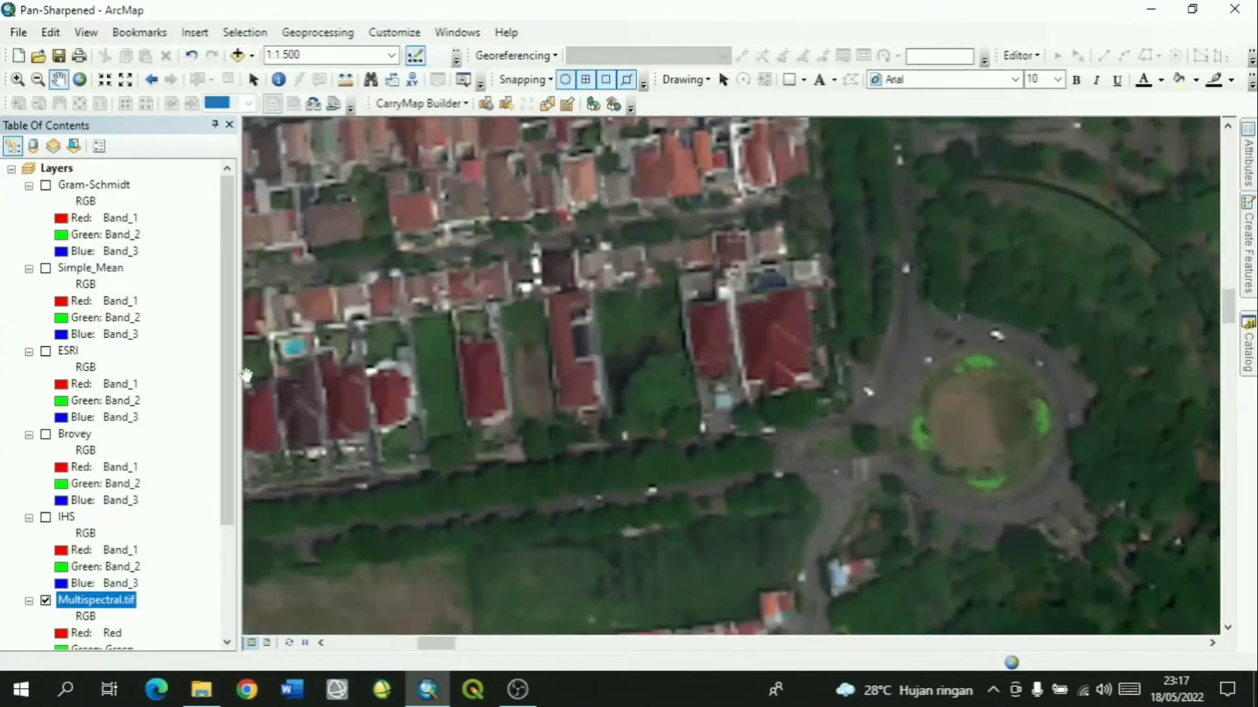
click(46, 351)
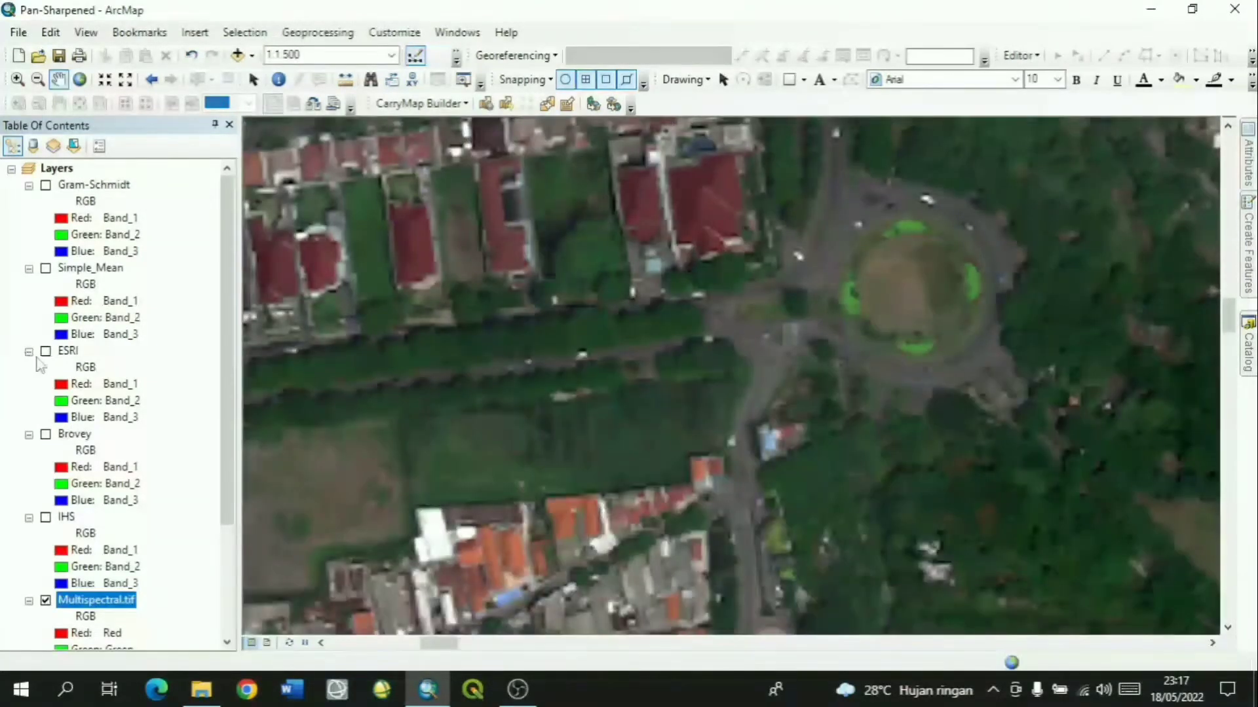
click(46, 352)
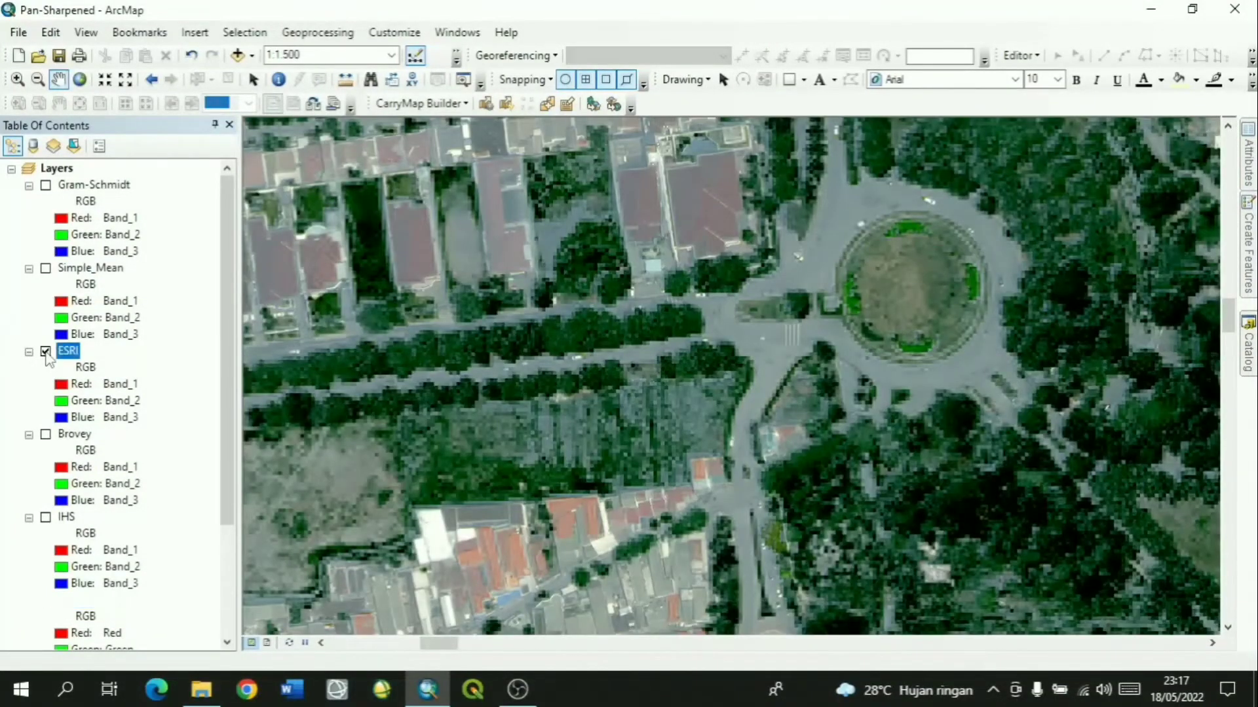
click(46, 352)
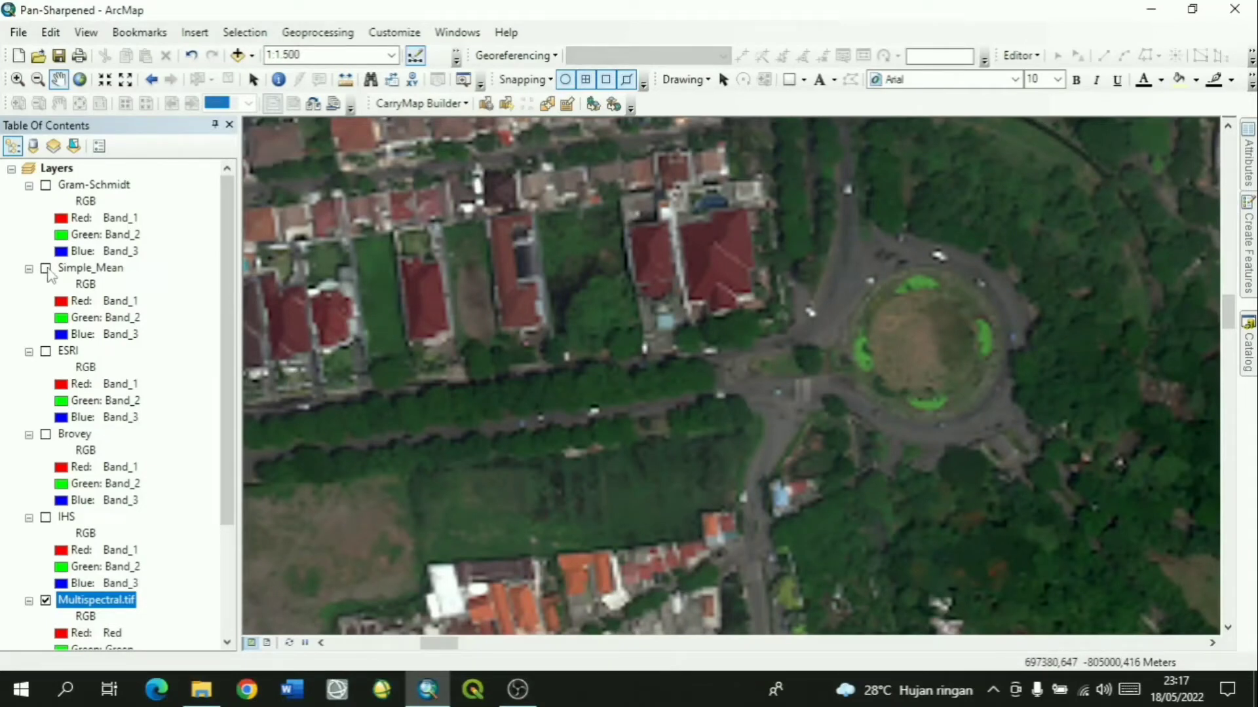
Display the Simple_Mean result, compare it with the multispectral image and examine the housing blocks northwest of the roundabout
click(46, 268)
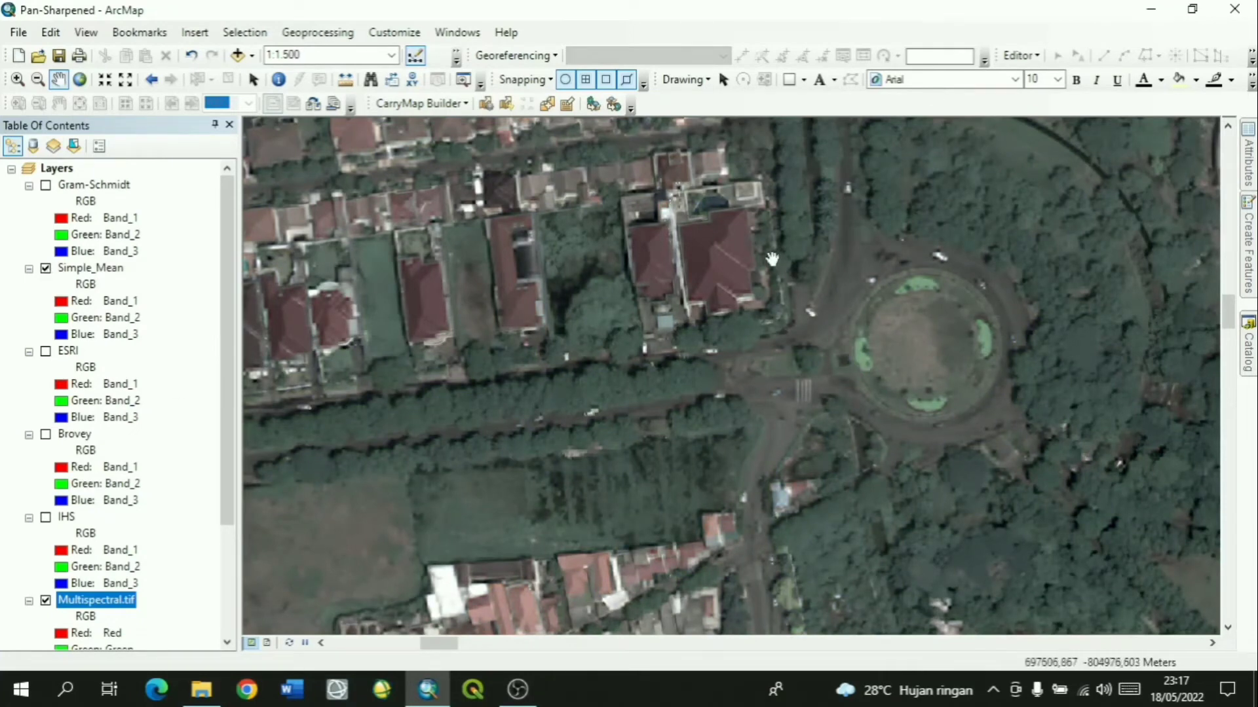
click(46, 269)
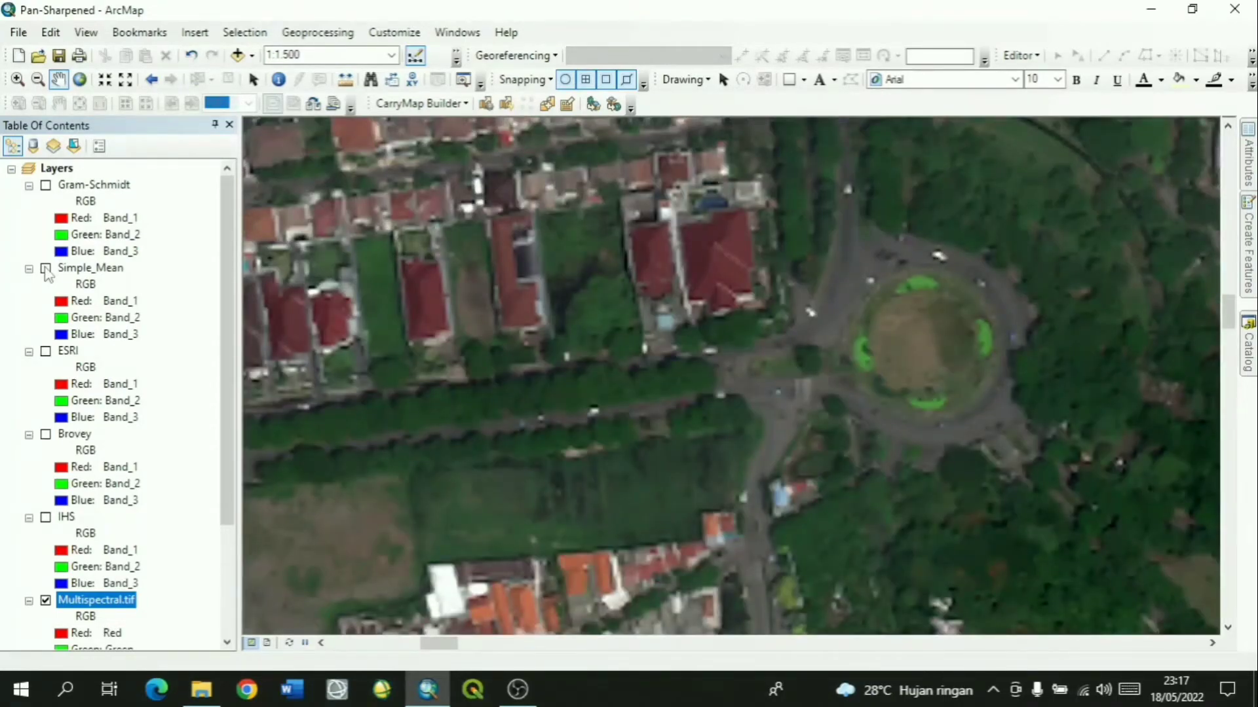
click(46, 269)
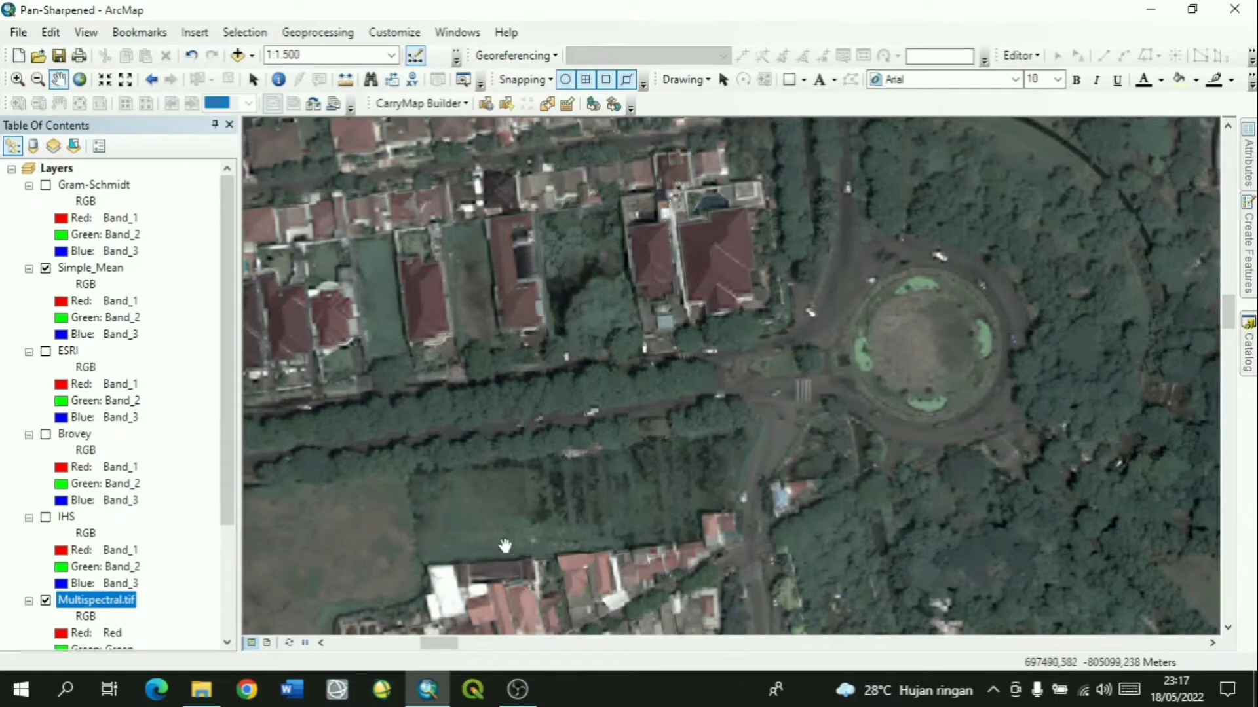
drag(710, 236, 865, 378)
drag(953, 432, 904, 477)
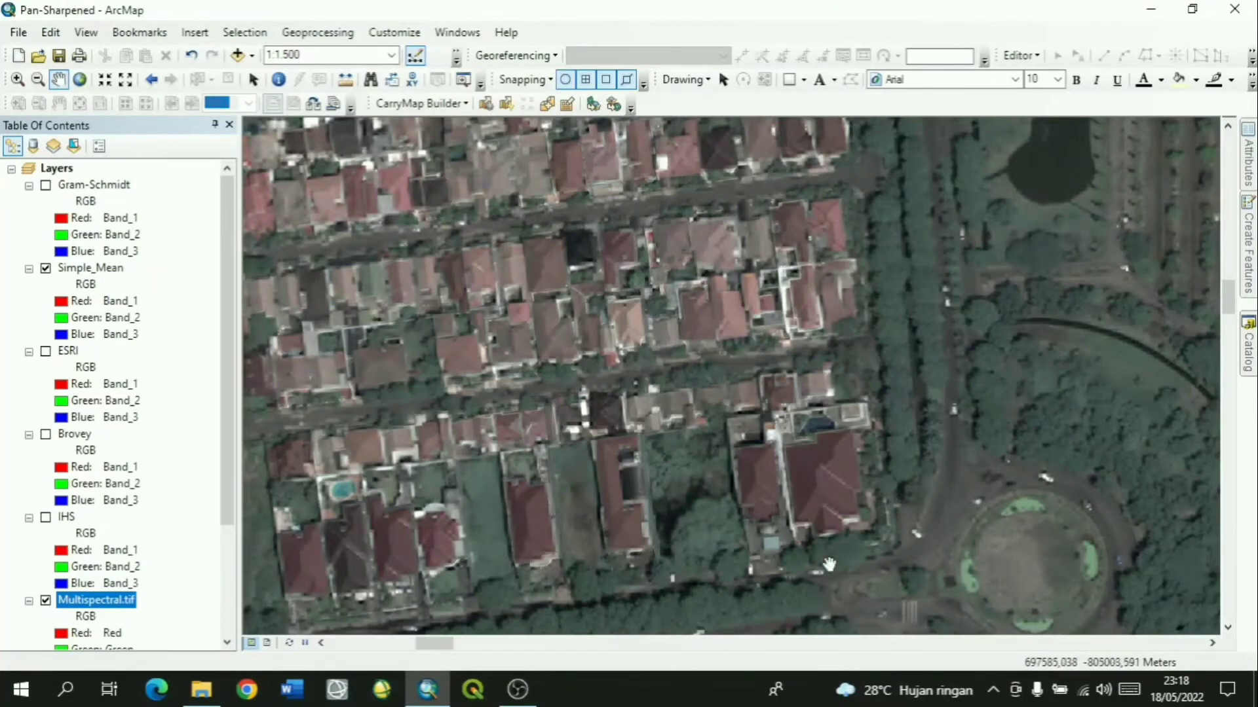
drag(868, 599, 846, 371)
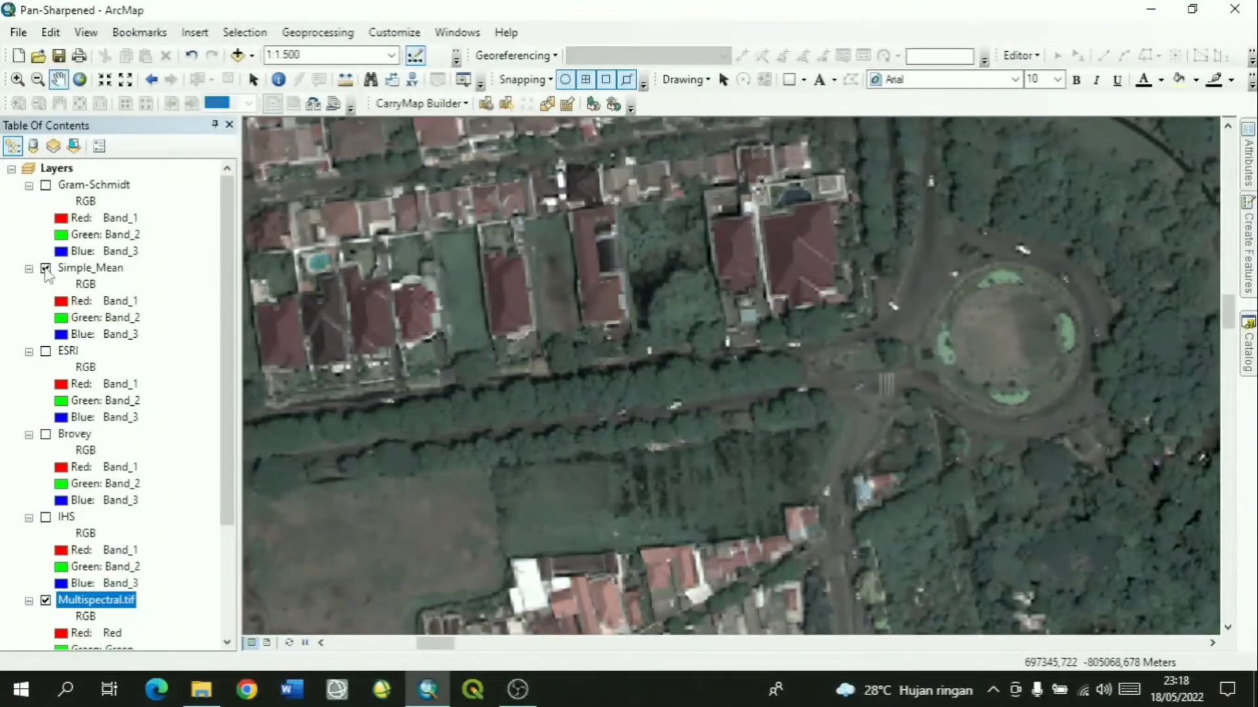
Compare Simple_Mean with the multispectral image along the tree-lined road and fields west of the roundabout, leaving Simple_Mean hidden
click(46, 269)
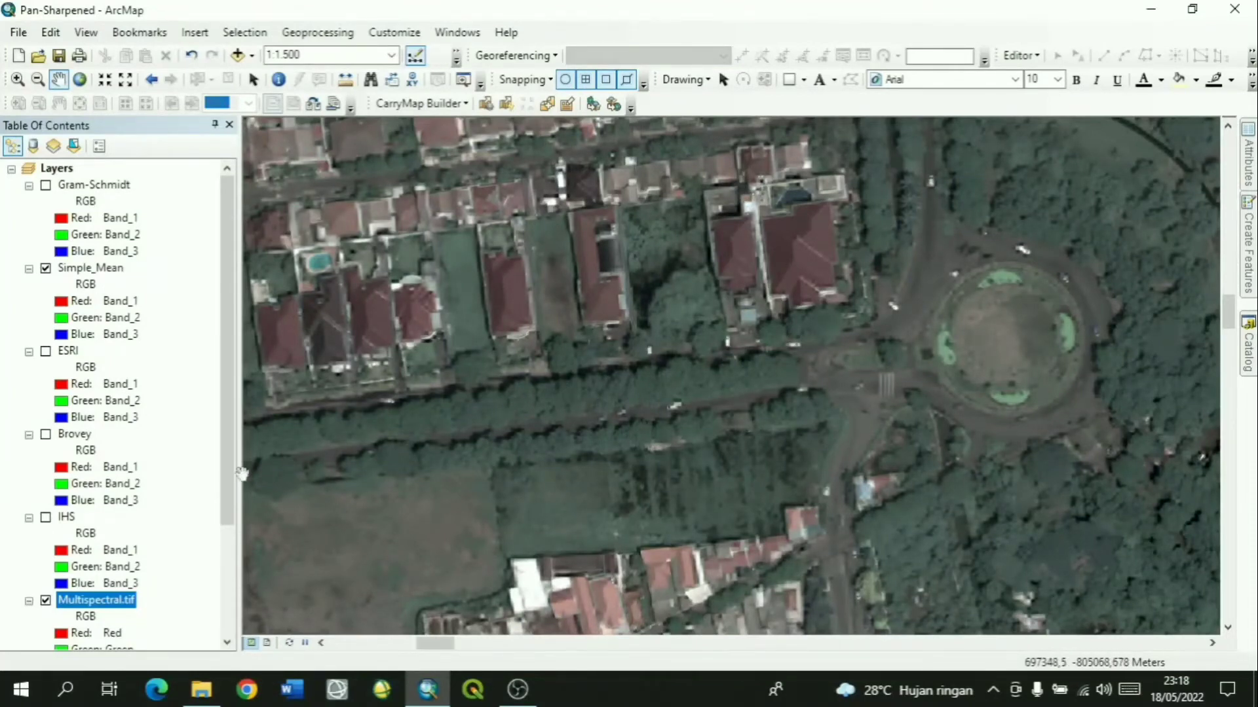
click(46, 269)
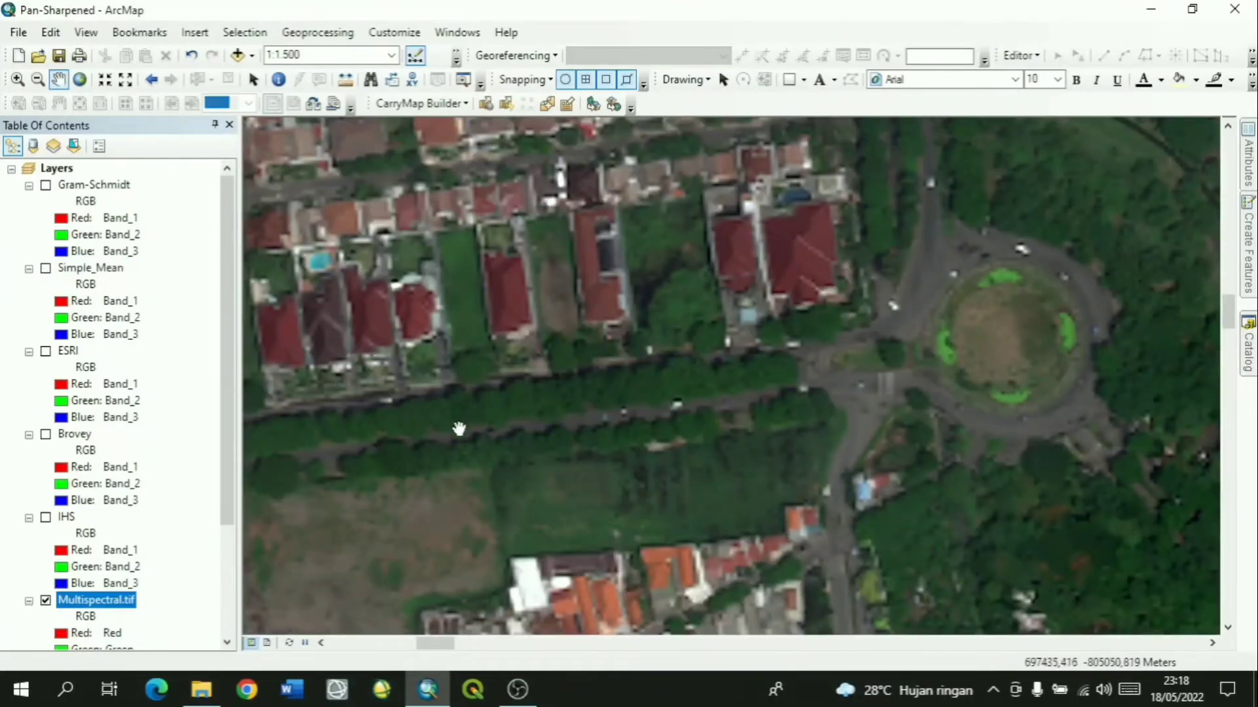
click(46, 268)
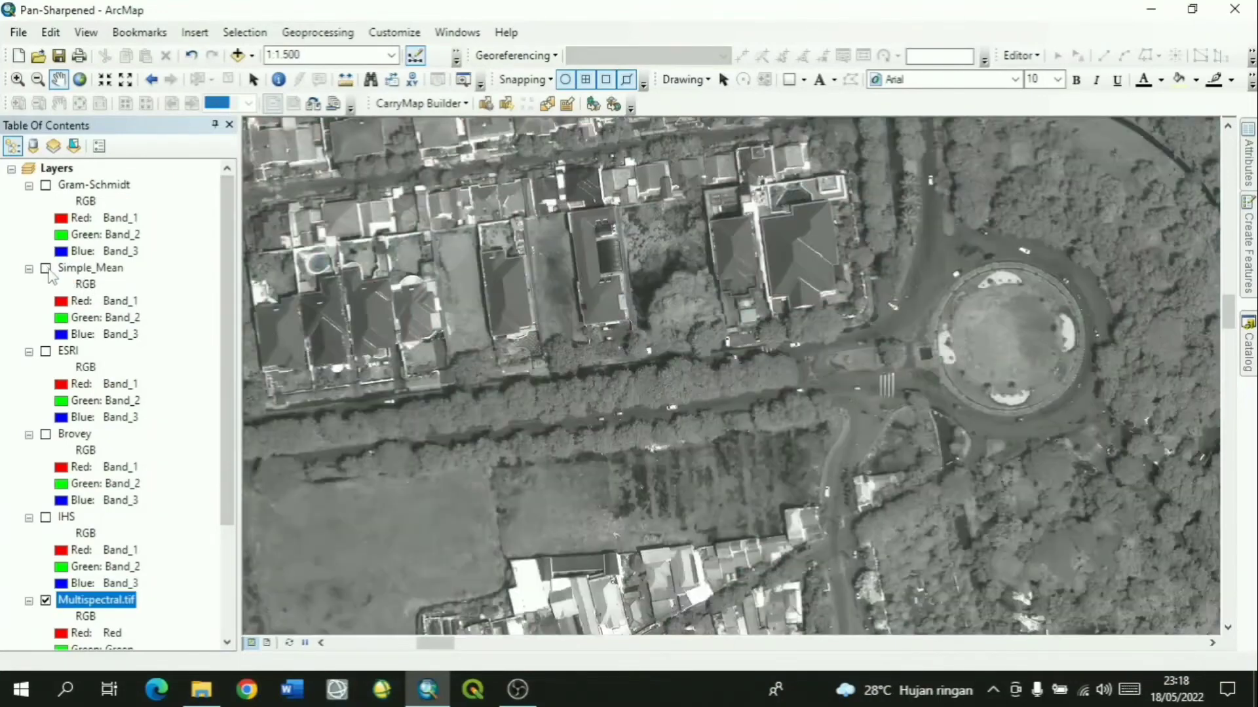
click(46, 269)
Display the Gram-Schmidt result over the roundabout and the red-roofed houses northwest of it
mouse_move(681, 268)
mouse_down()
mouse_move(416, 335)
mouse_move(485, 339)
mouse_up()
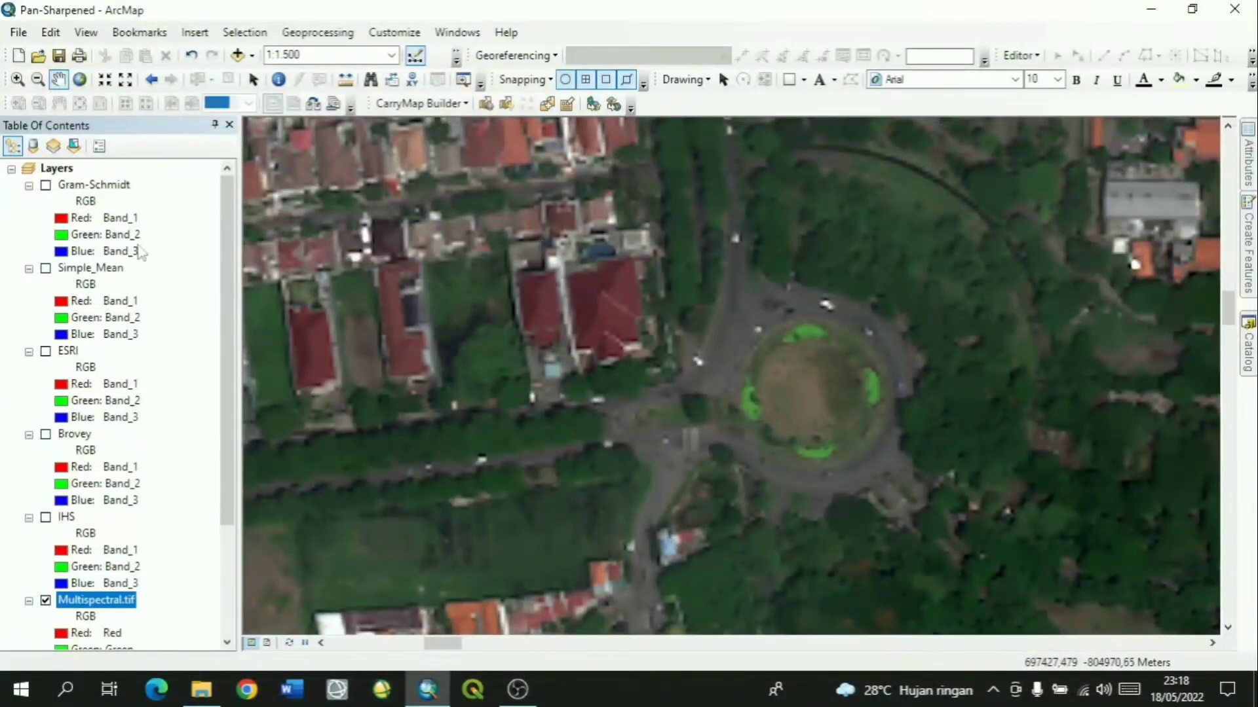
mouse_move(579, 321)
mouse_down()
mouse_move(665, 349)
mouse_move(718, 333)
mouse_up()
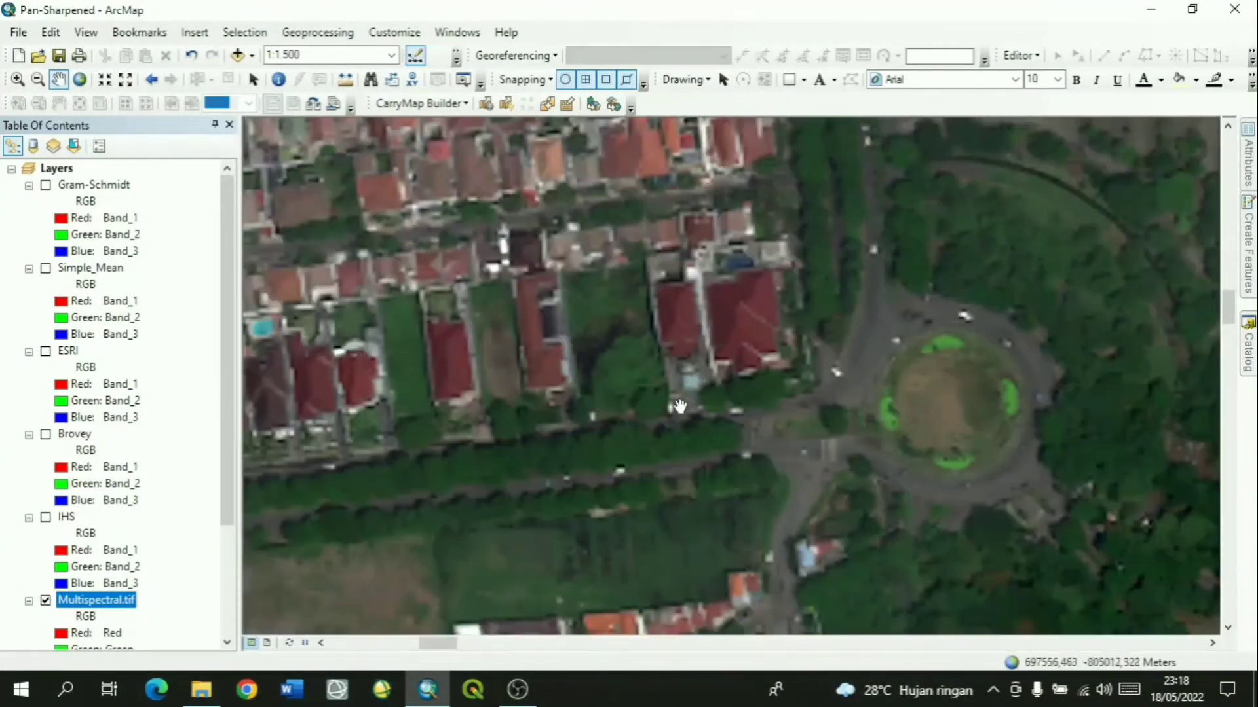
drag(676, 413, 664, 345)
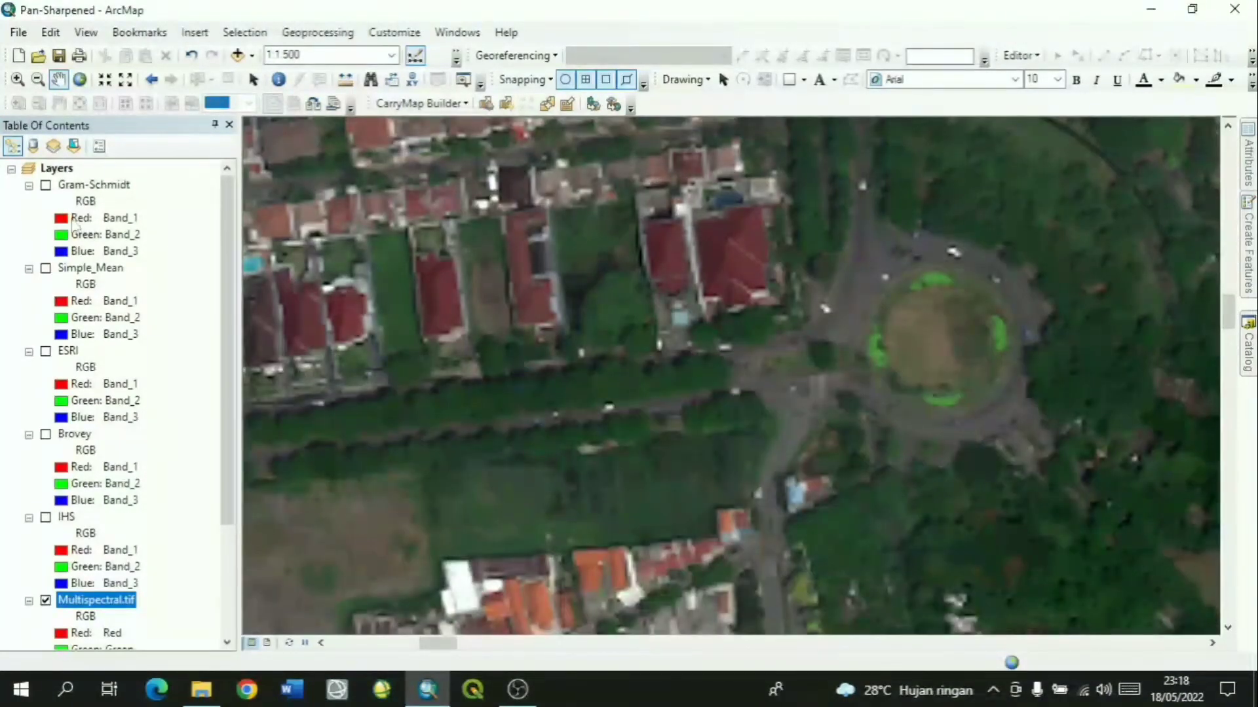
click(46, 186)
drag(501, 357, 628, 410)
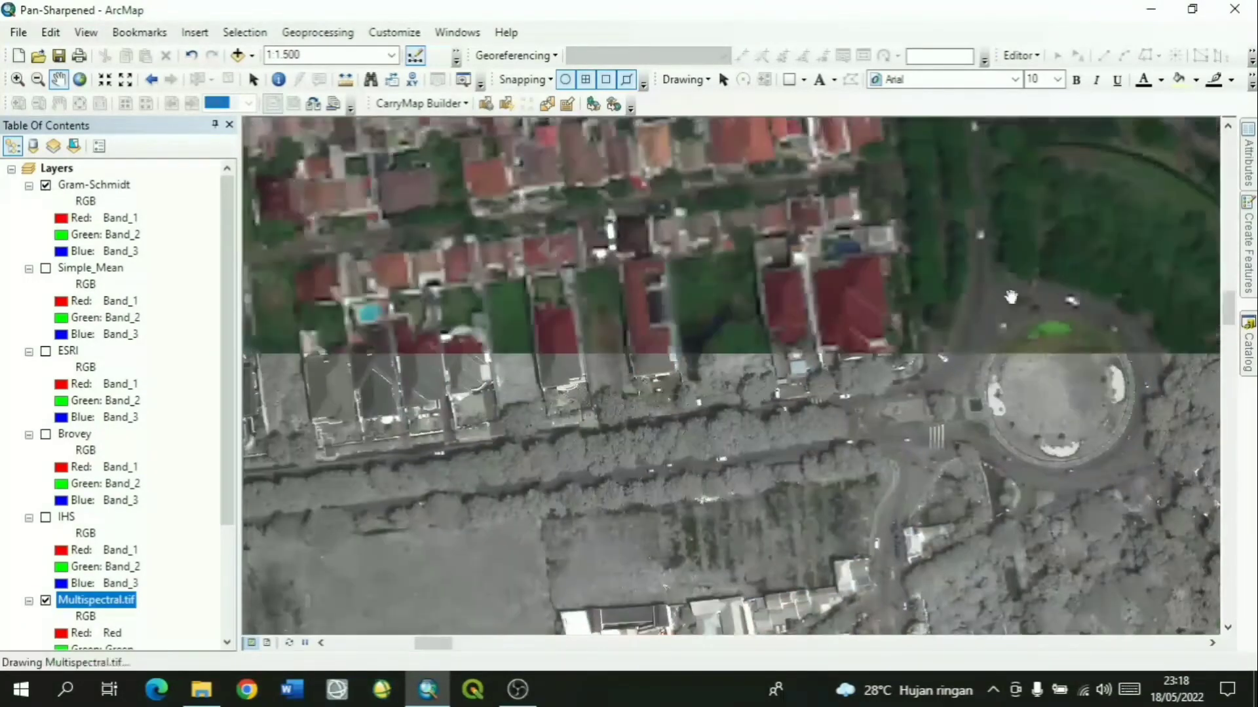
Compare the Gram-Schmidt result with the multispectral image over the tree-lined road, fields and dense housing southwest of the roundabout
drag(483, 437, 550, 345)
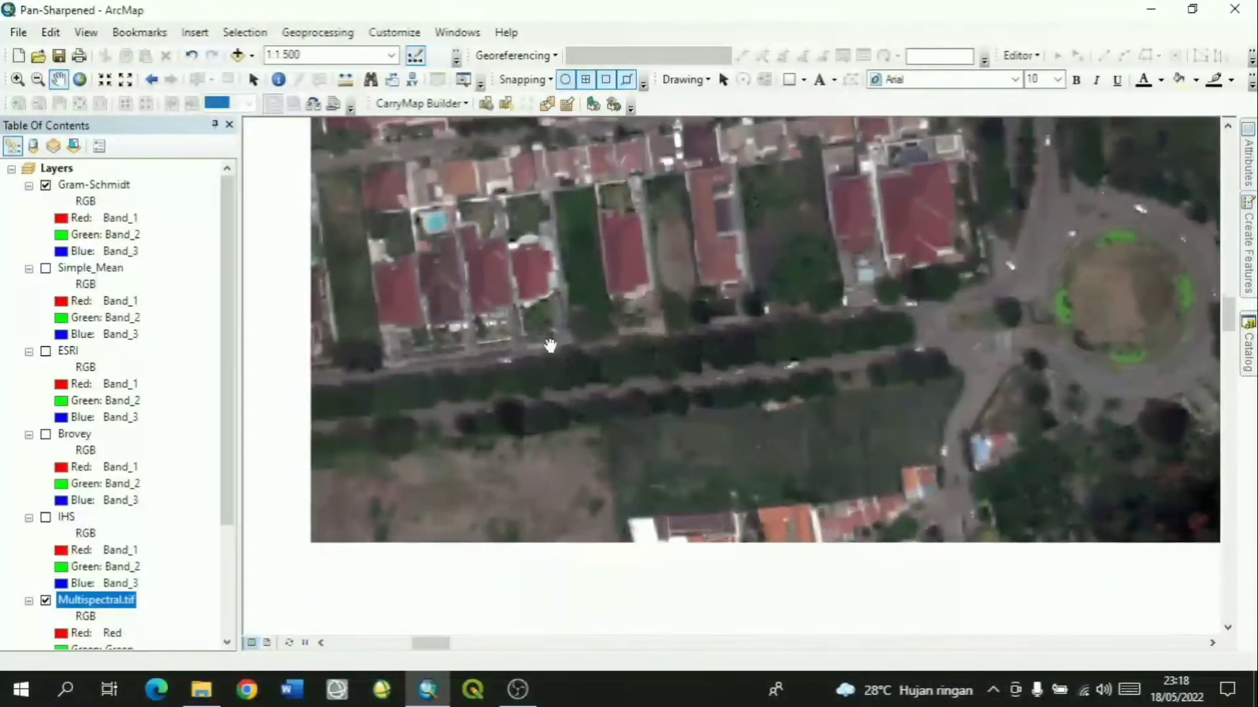
scroll(690, 418, up, 3)
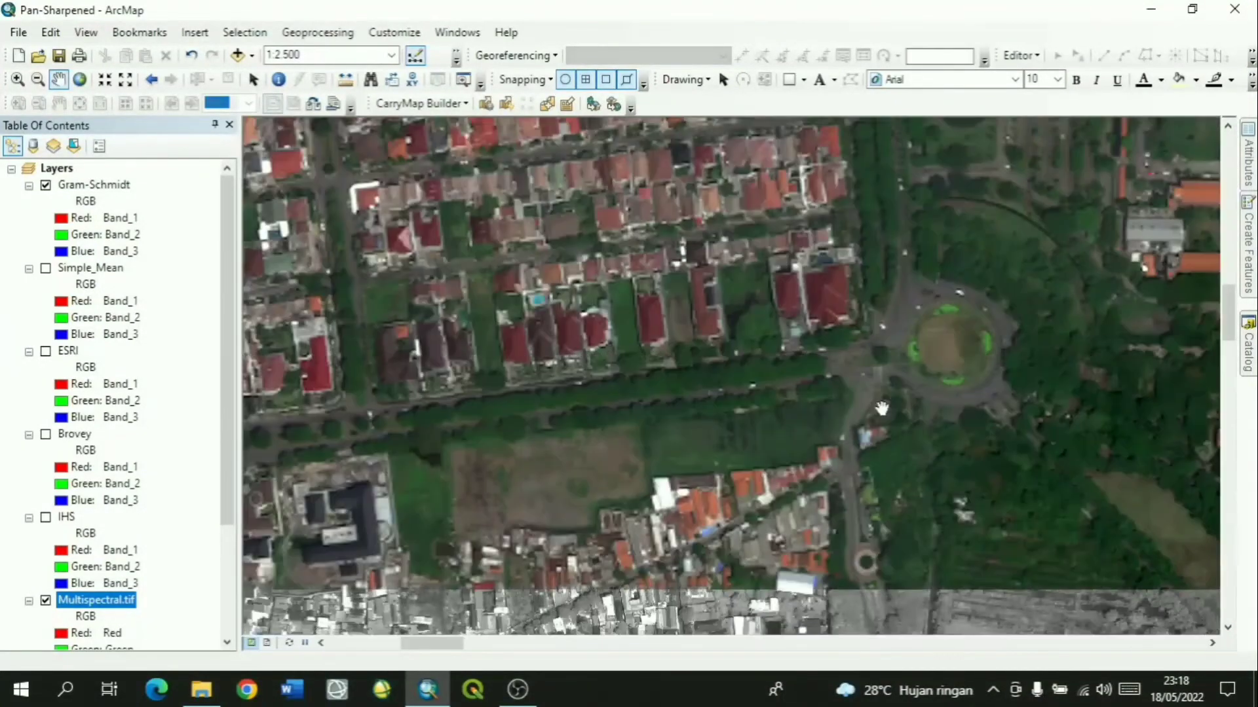
drag(877, 407, 906, 272)
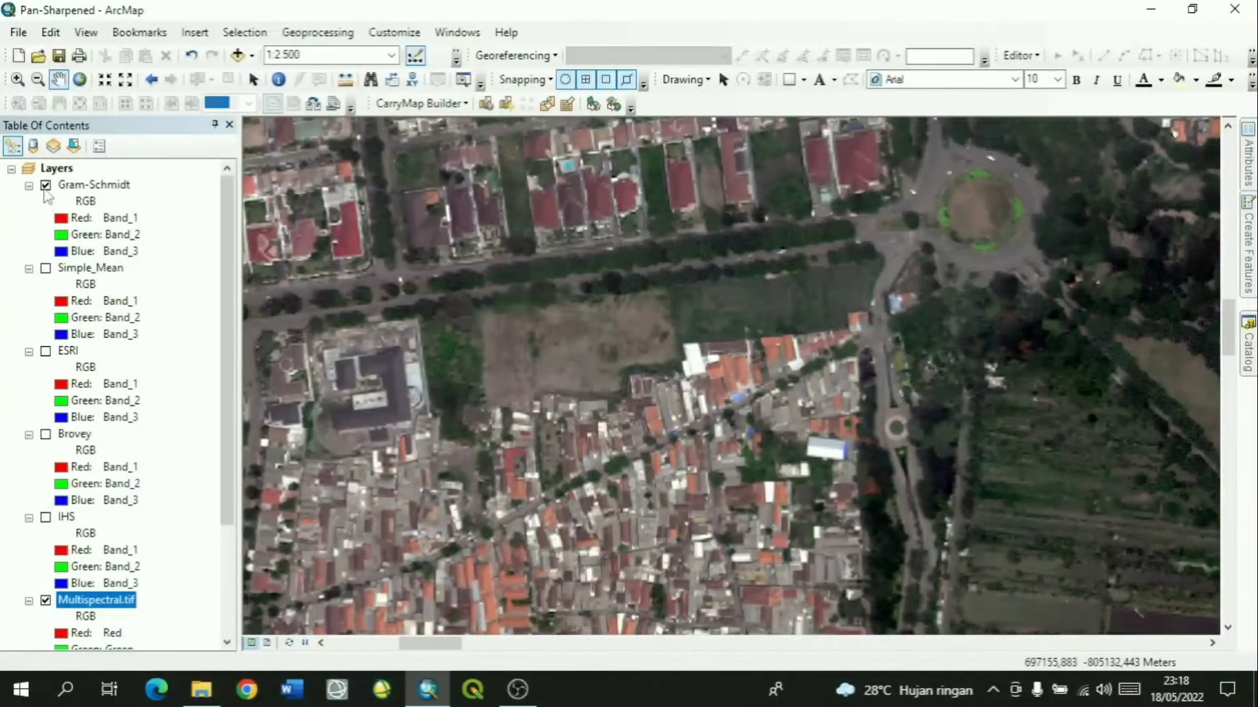
click(46, 185)
drag(753, 293, 643, 329)
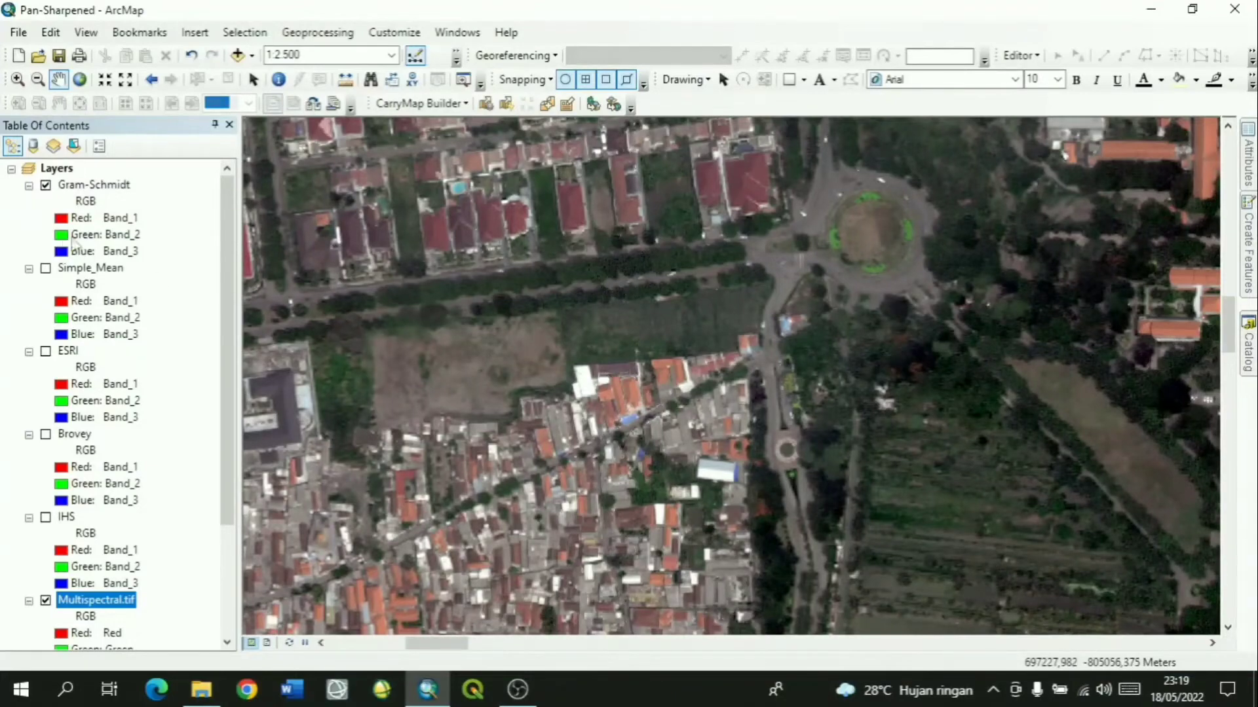
Compare the Gram-Schmidt result with Simple_Mean around the roundabout and surrounding houses, leaving only Simple_Mean hidden of the two
click(46, 268)
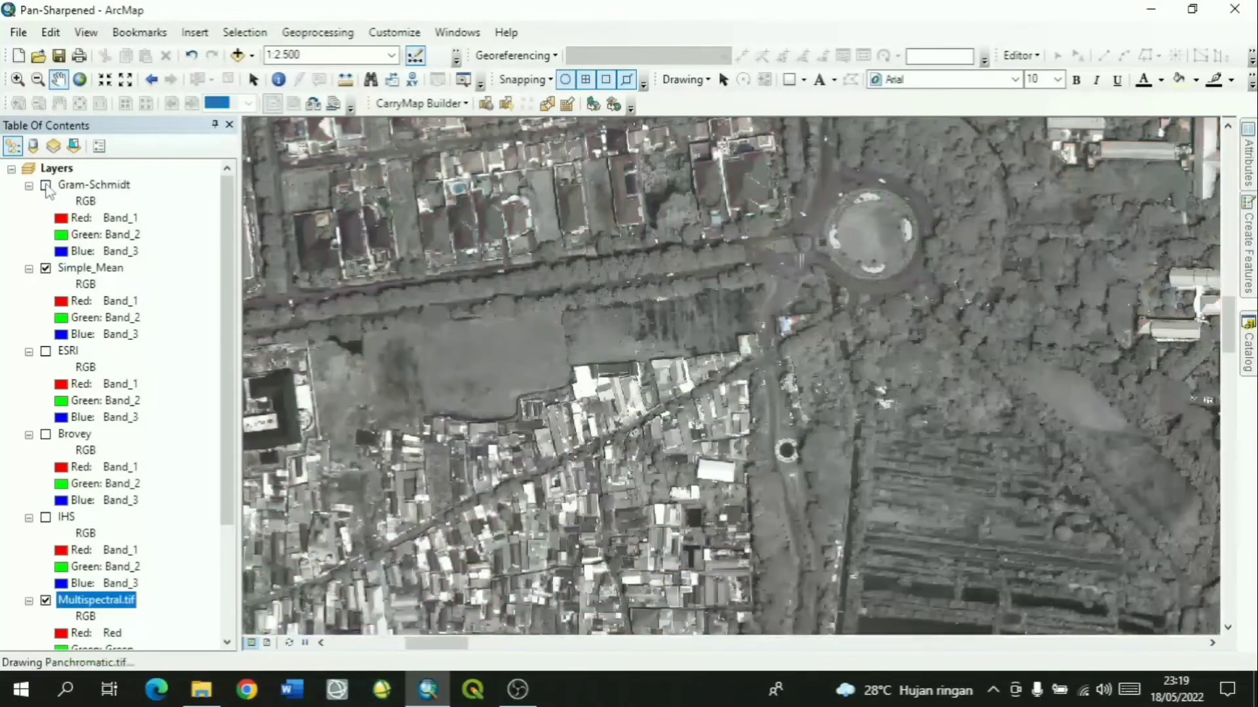
click(46, 186)
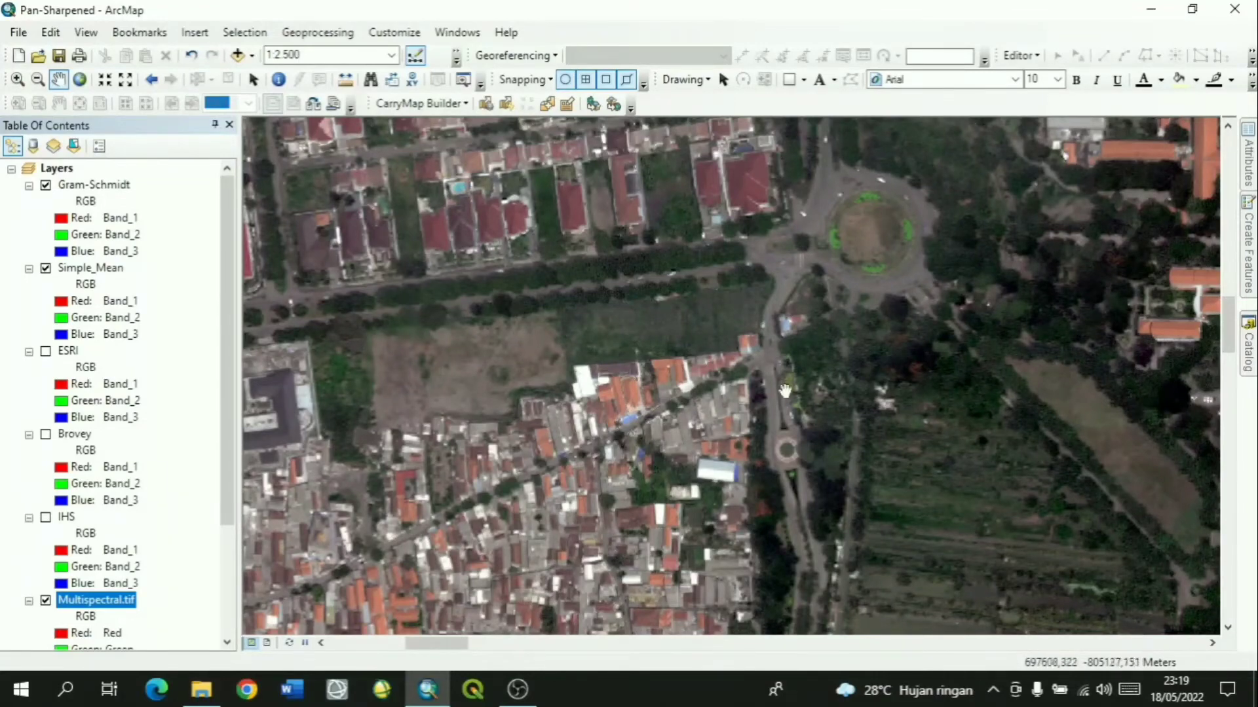
drag(555, 378, 562, 525)
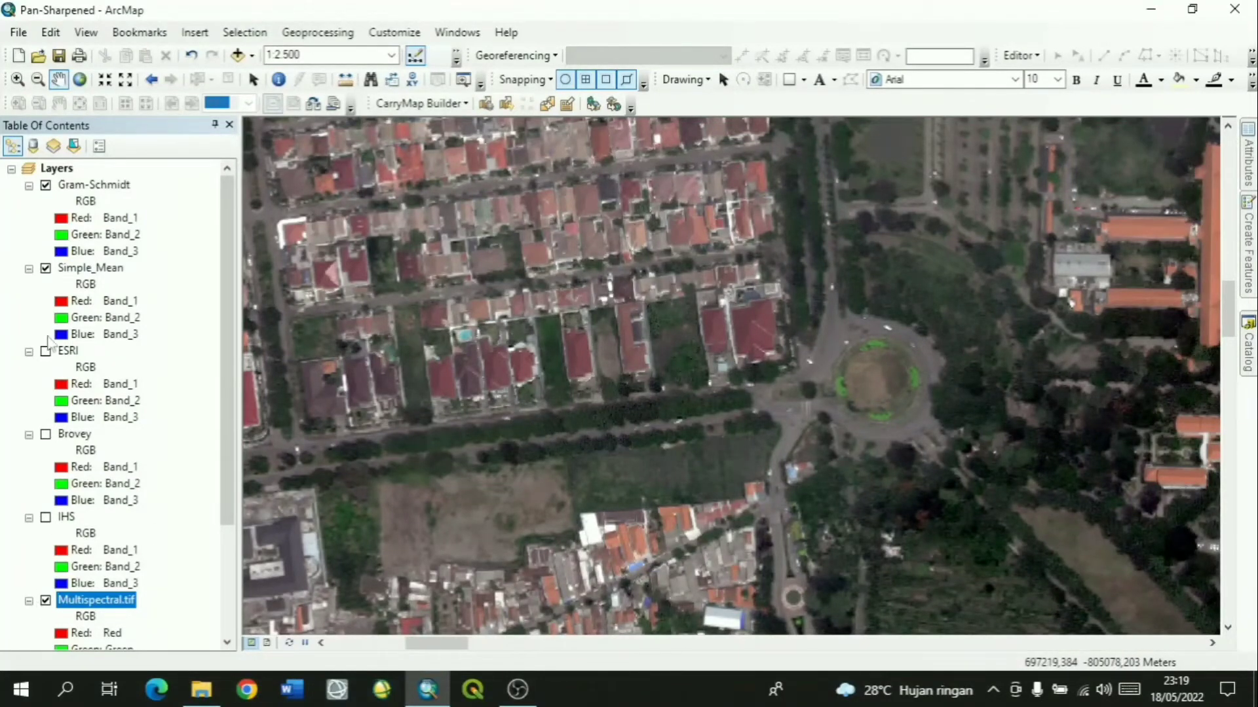
click(46, 270)
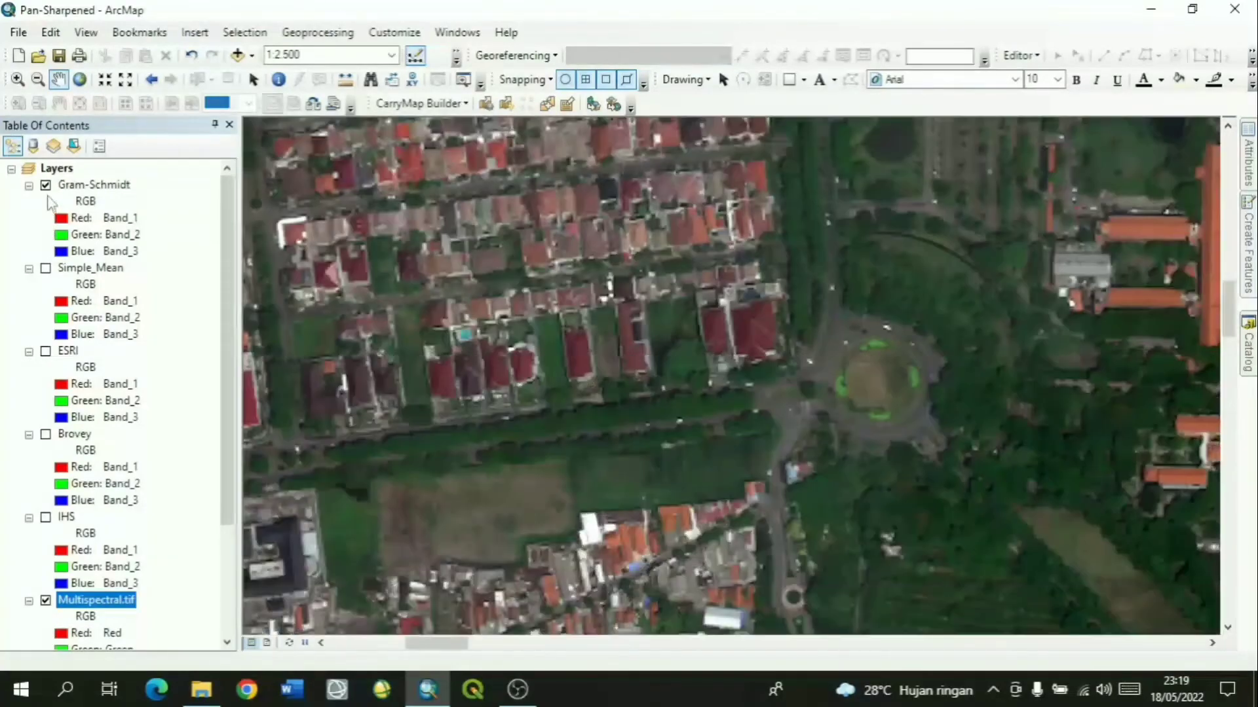
Examine Gram-Schmidt over the red-roofed houses and compare it with the multispectral image around the roundabout, leaving Gram-Schmidt displayed
scroll(522, 382, up, 5)
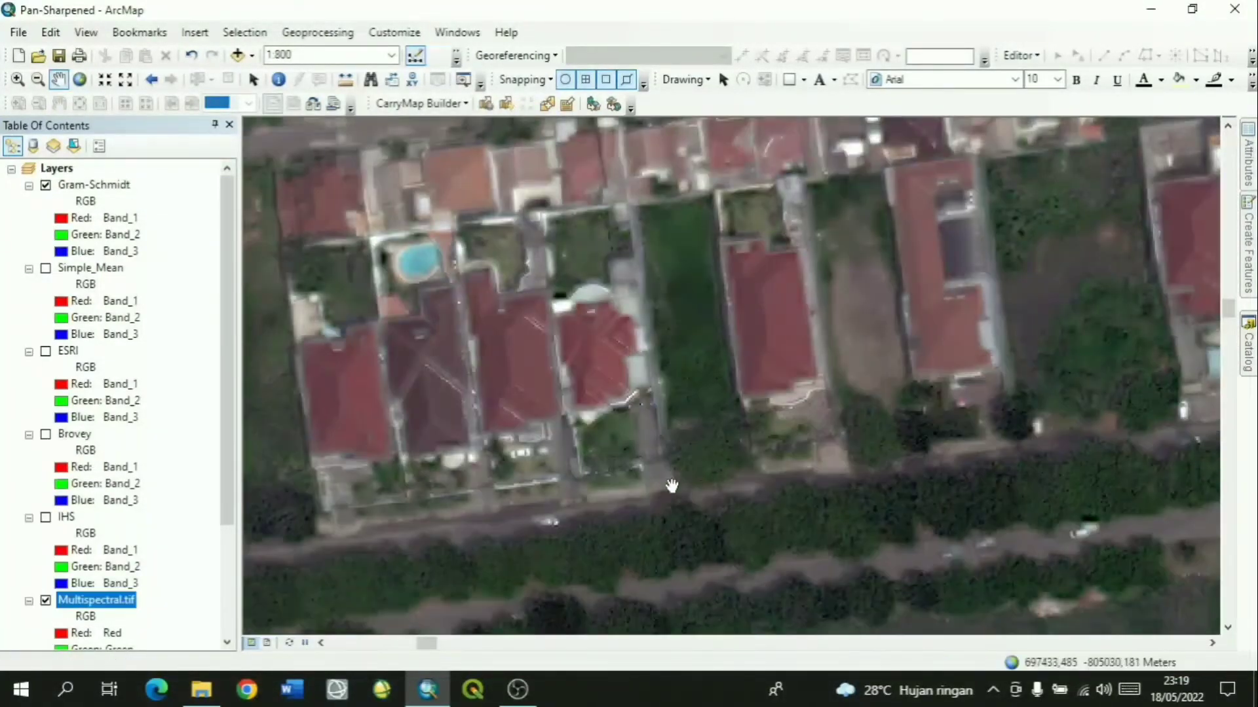
drag(694, 466, 694, 388)
scroll(643, 354, down, 3)
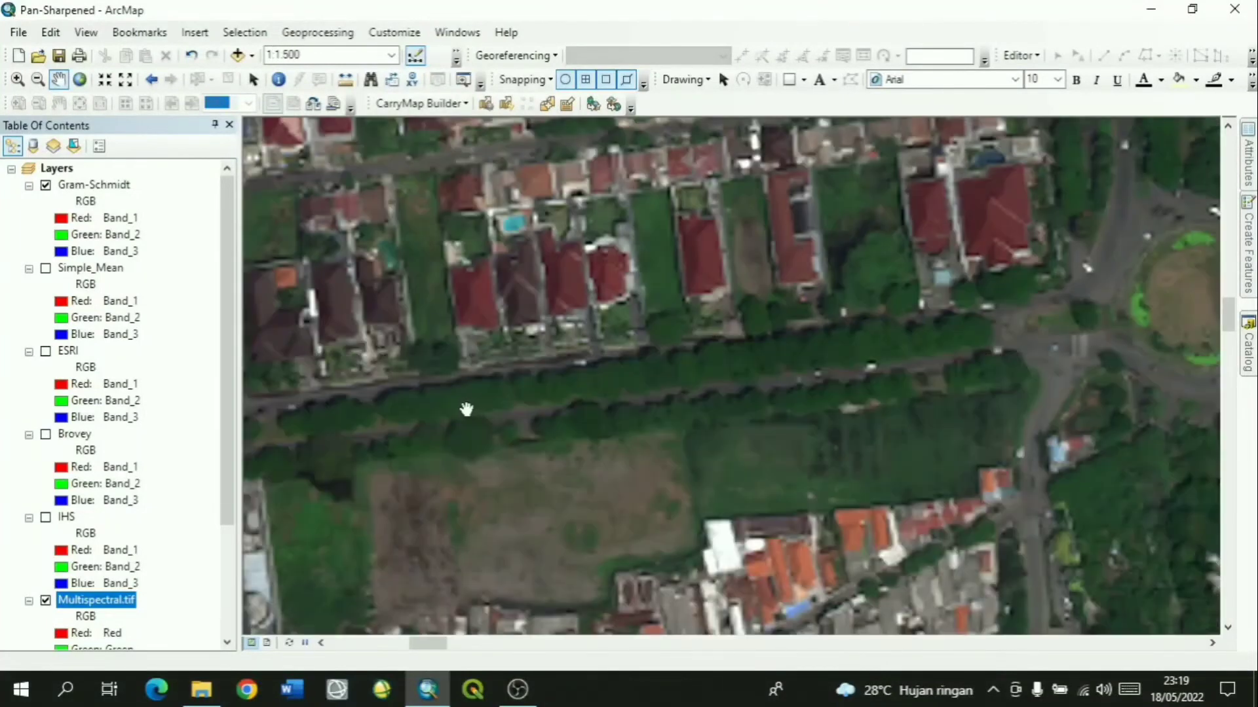
scroll(734, 366, down, 3)
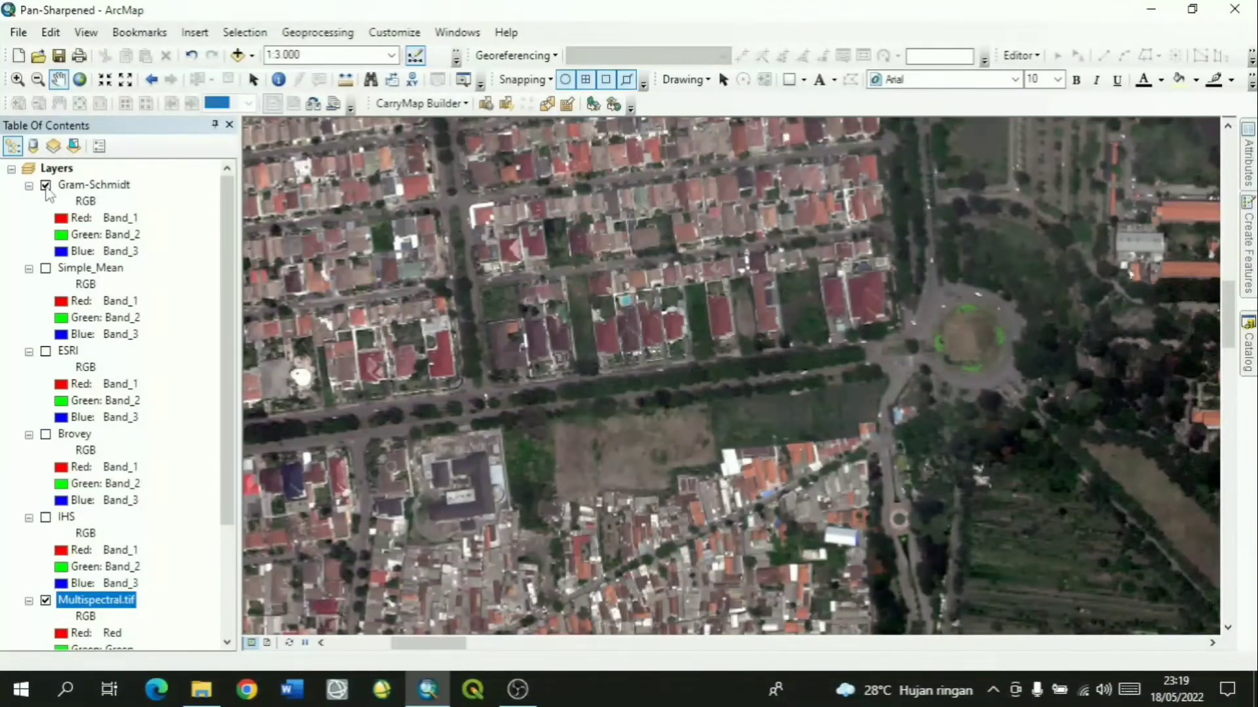
click(45, 185)
drag(959, 383, 817, 357)
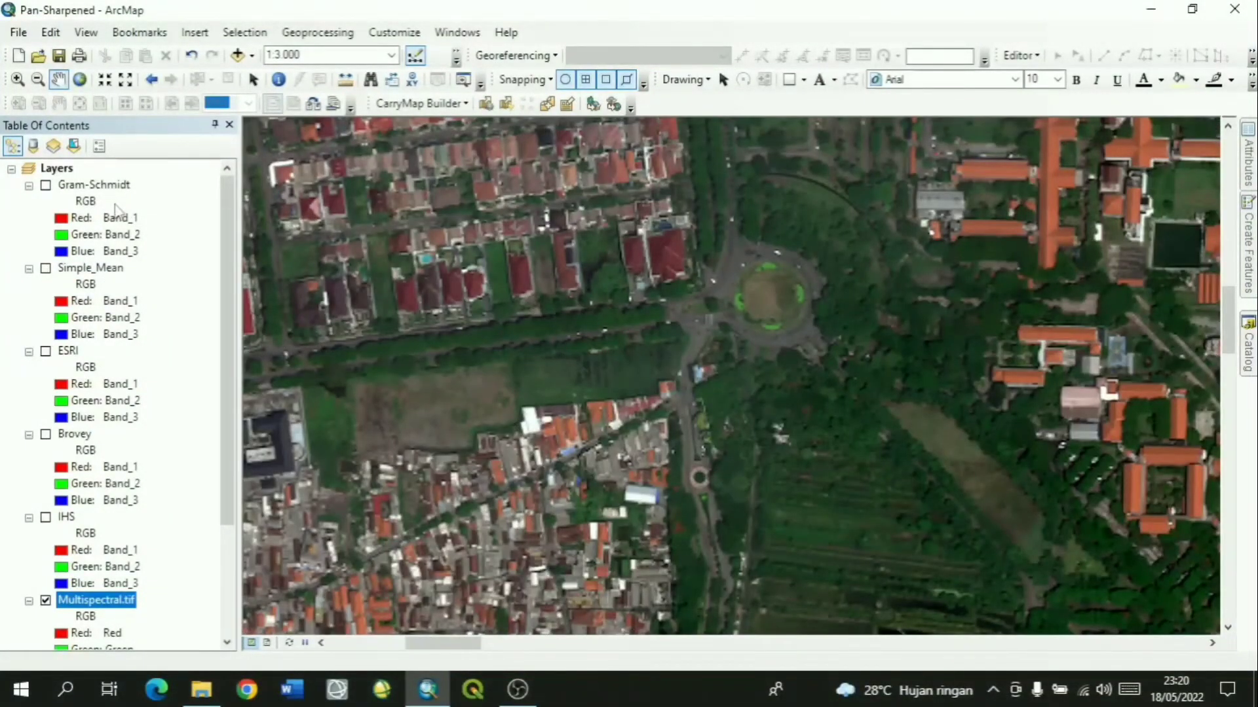
click(46, 185)
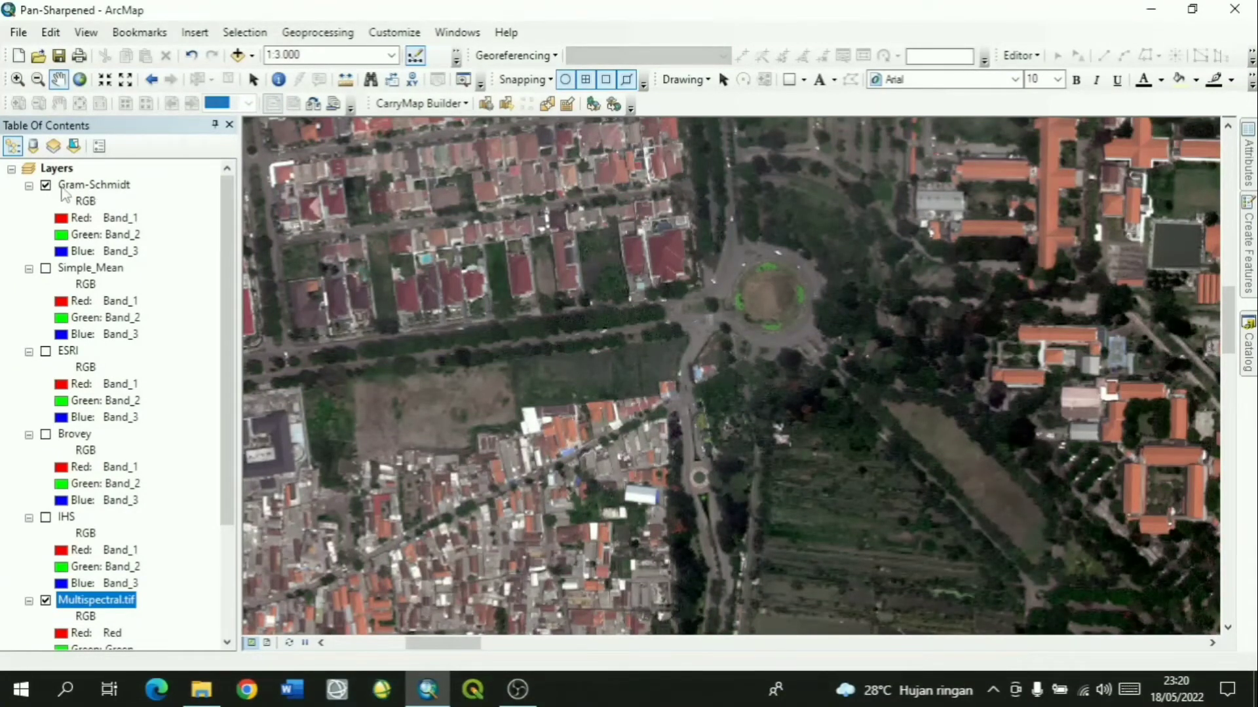
Check the cell size in the Gram-Schmidt layer's source properties
right_click(88, 190)
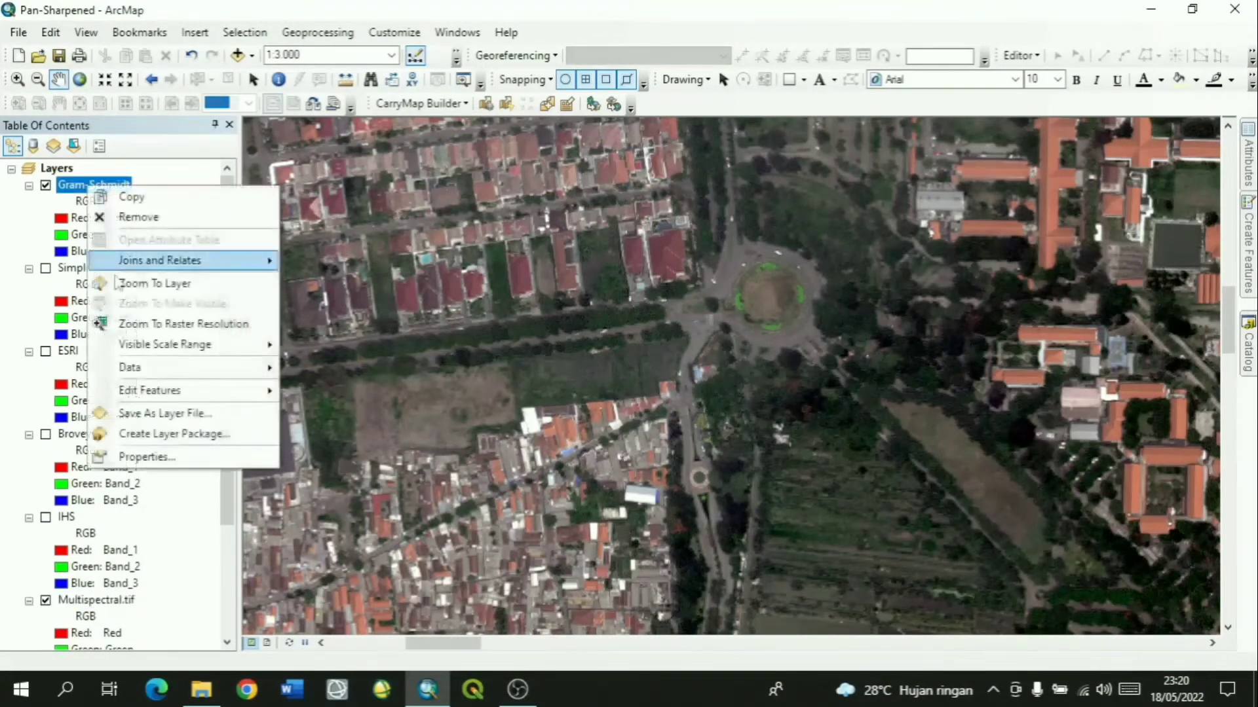
click(148, 461)
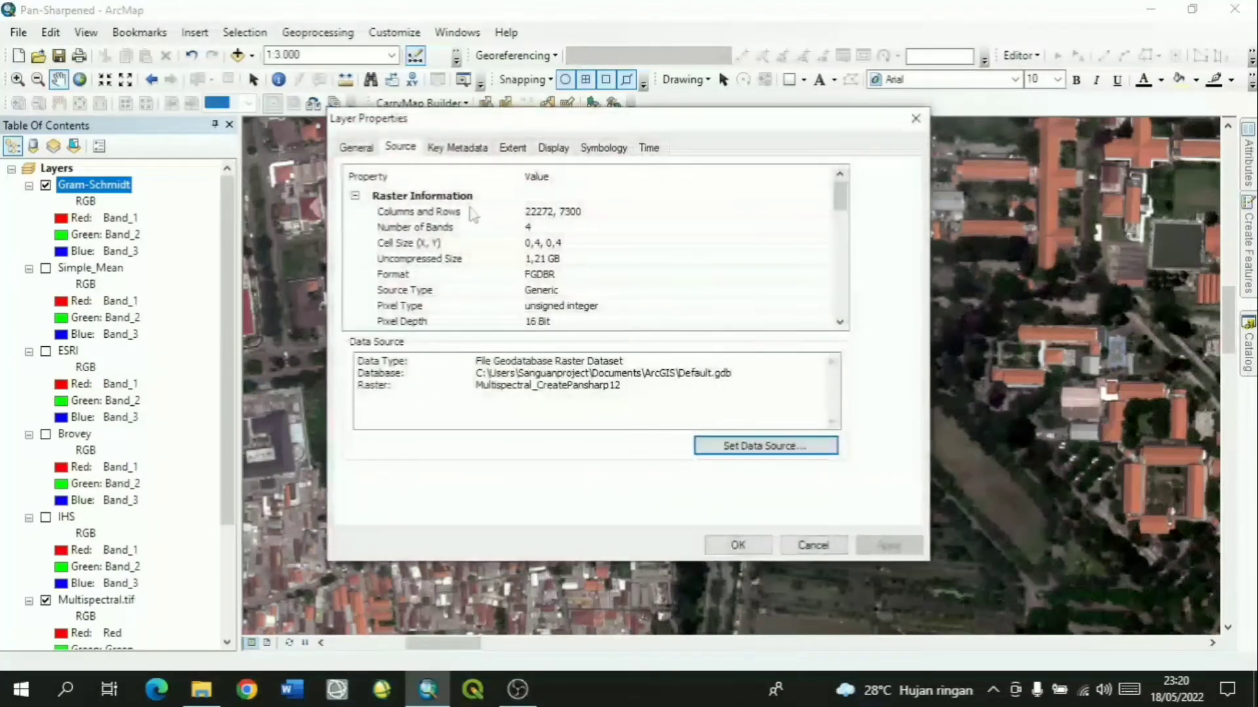
click(402, 247)
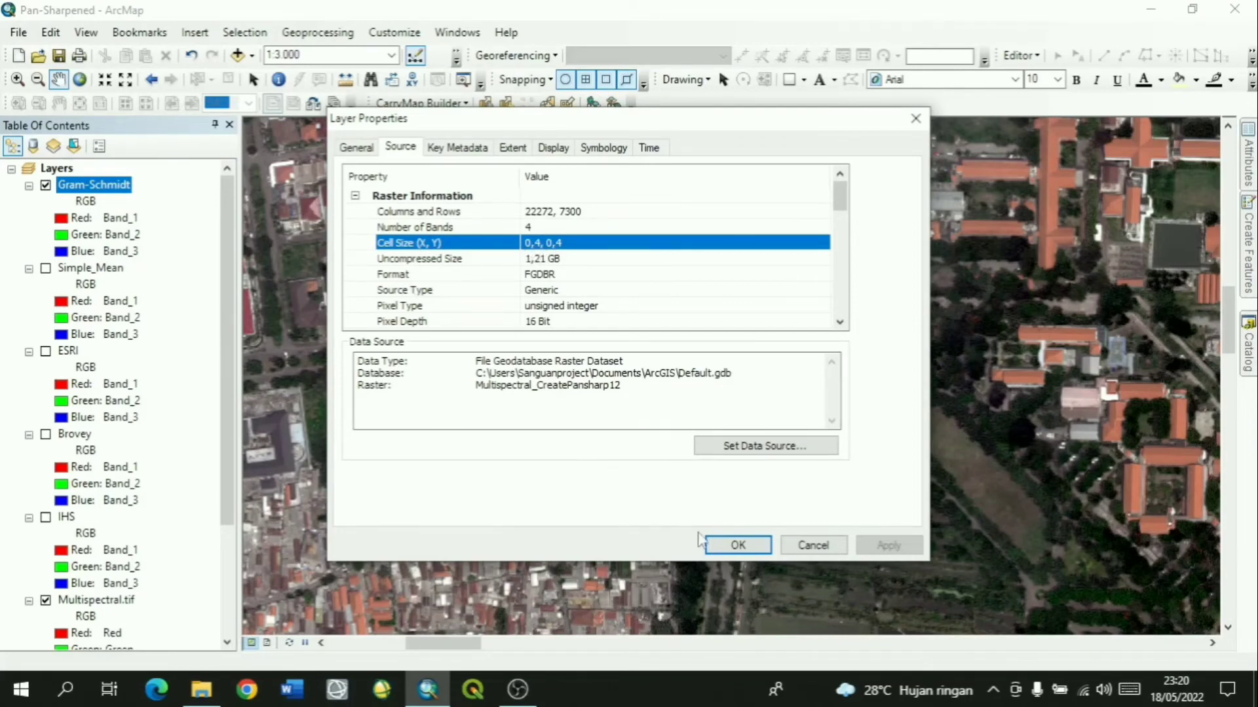
click(721, 544)
Check the cell size in the source properties of the Simple_Mean and ESRI layers
right_click(90, 267)
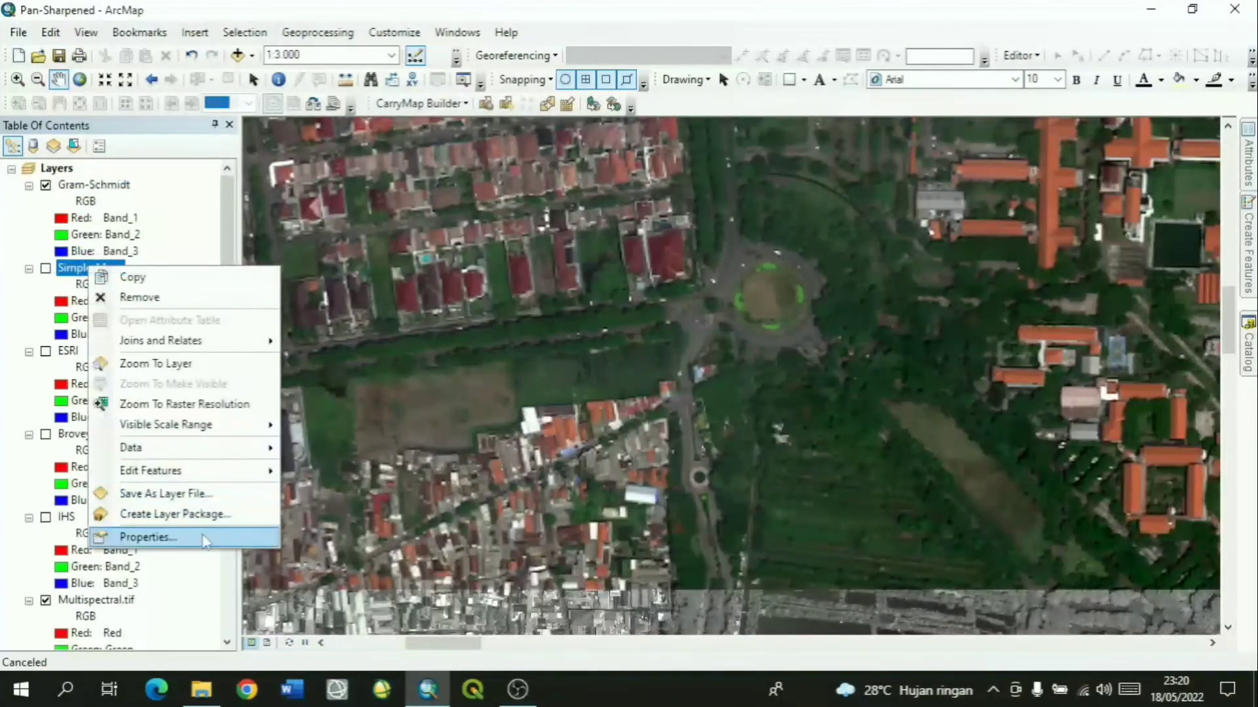
click(209, 533)
click(536, 242)
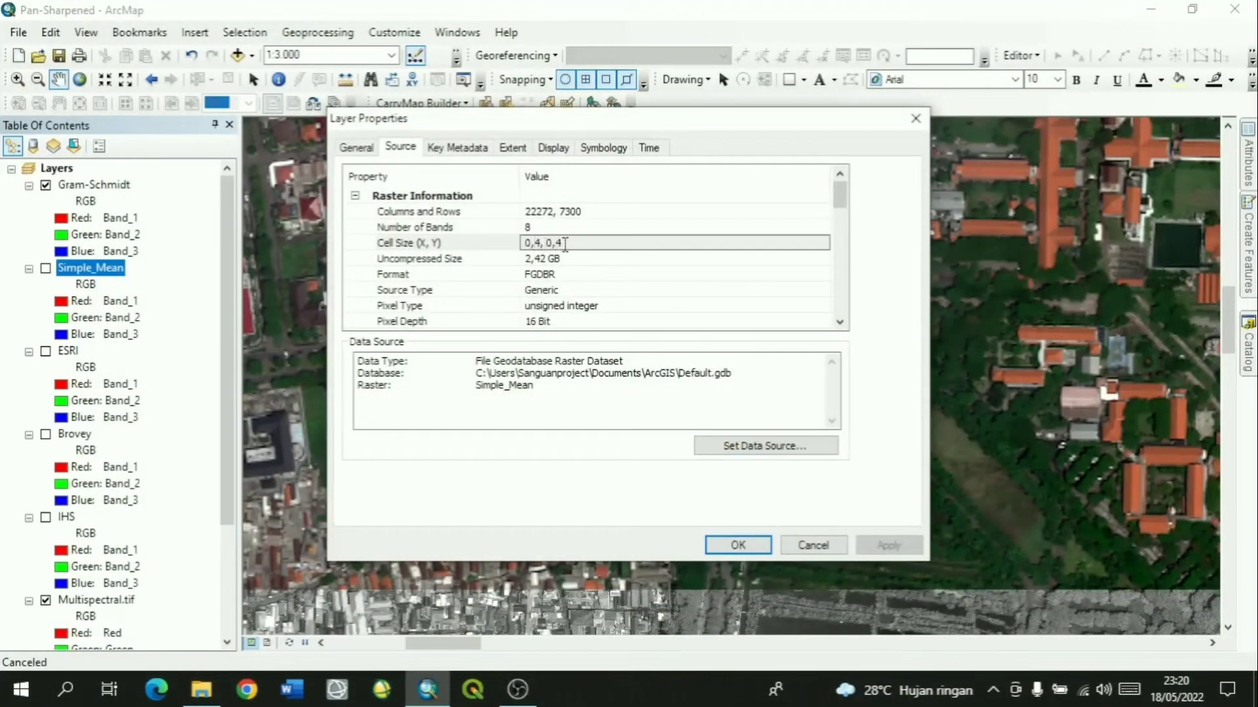
click(733, 544)
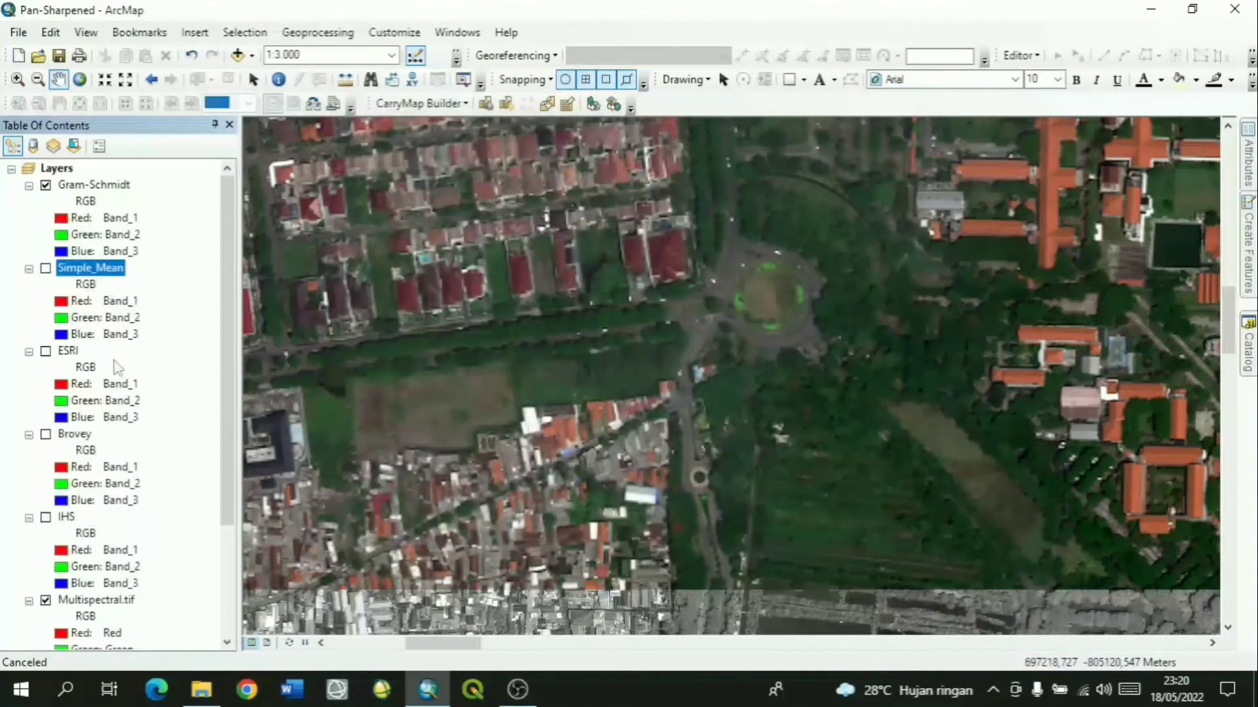
right_click(79, 354)
click(158, 623)
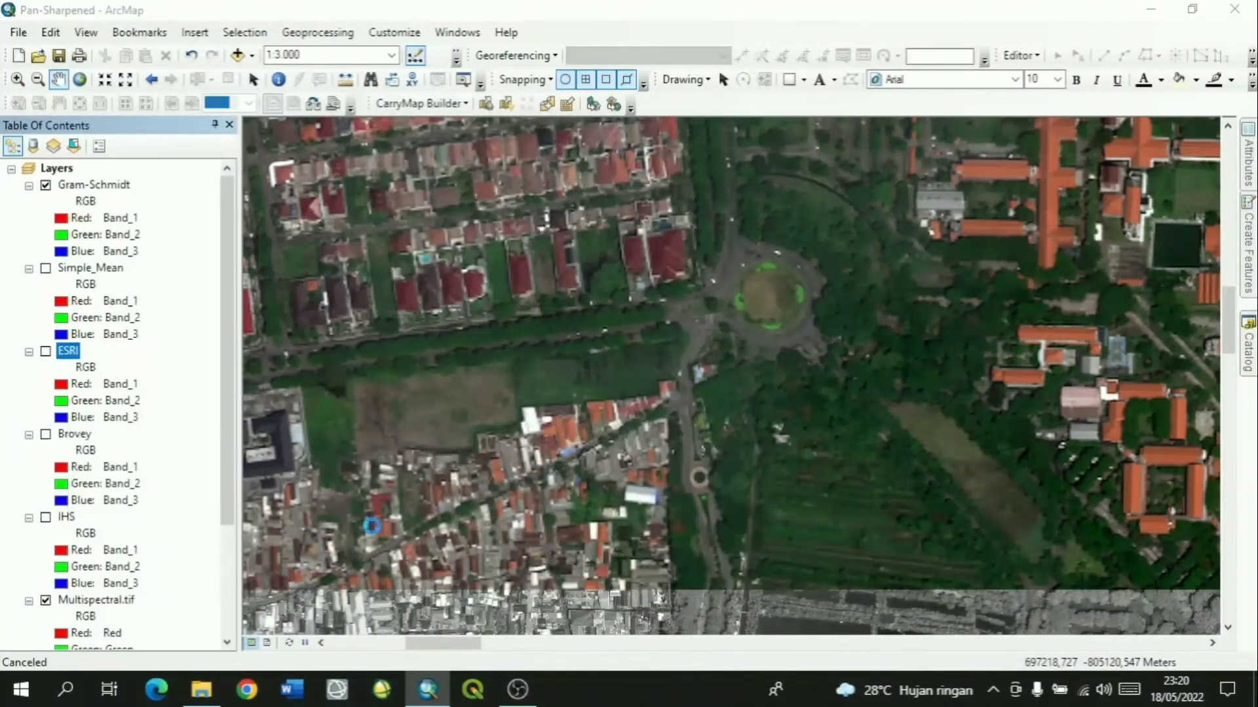
click(563, 243)
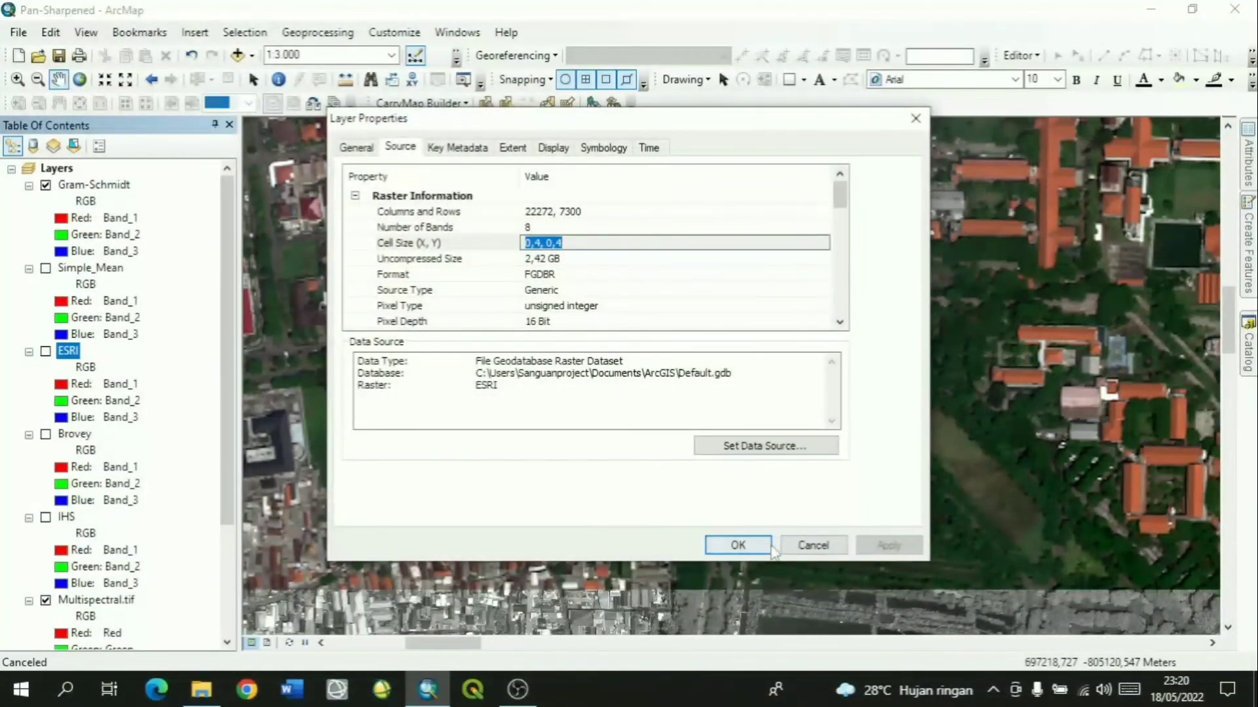
click(735, 547)
Check the cell size in the source properties of the Brovey and IHS layers
right_click(74, 433)
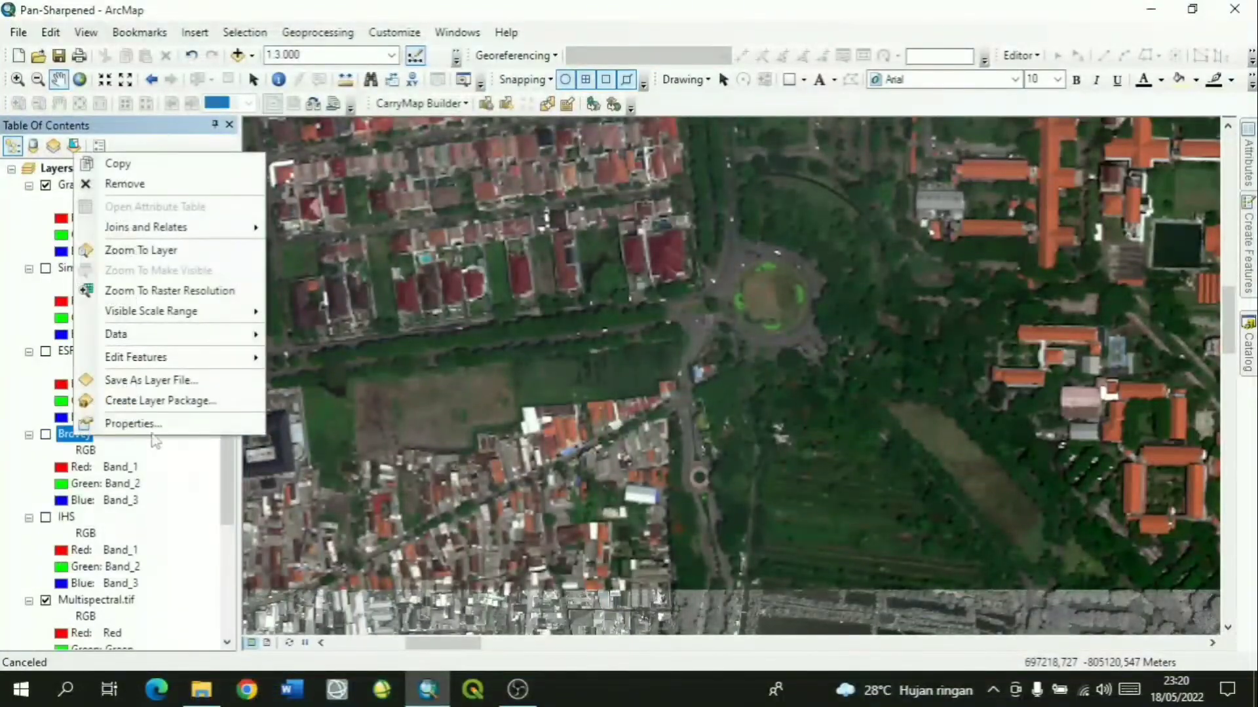
click(133, 424)
click(564, 243)
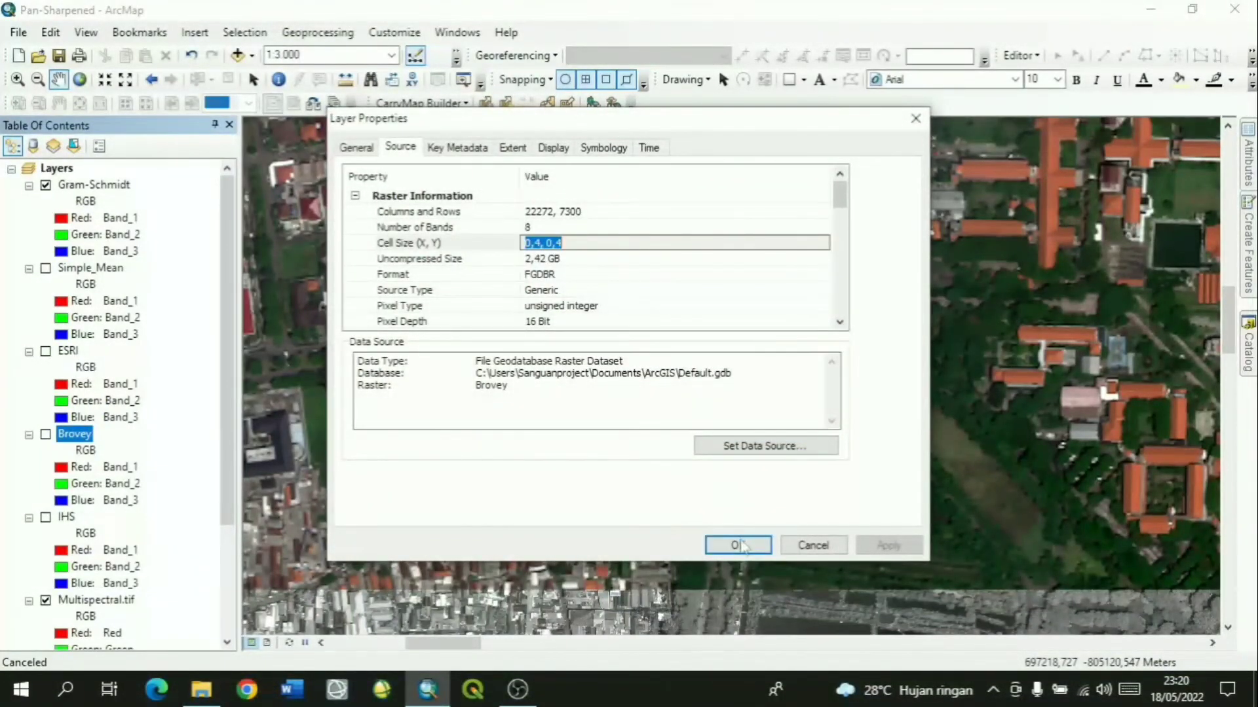
click(742, 547)
right_click(78, 518)
click(128, 513)
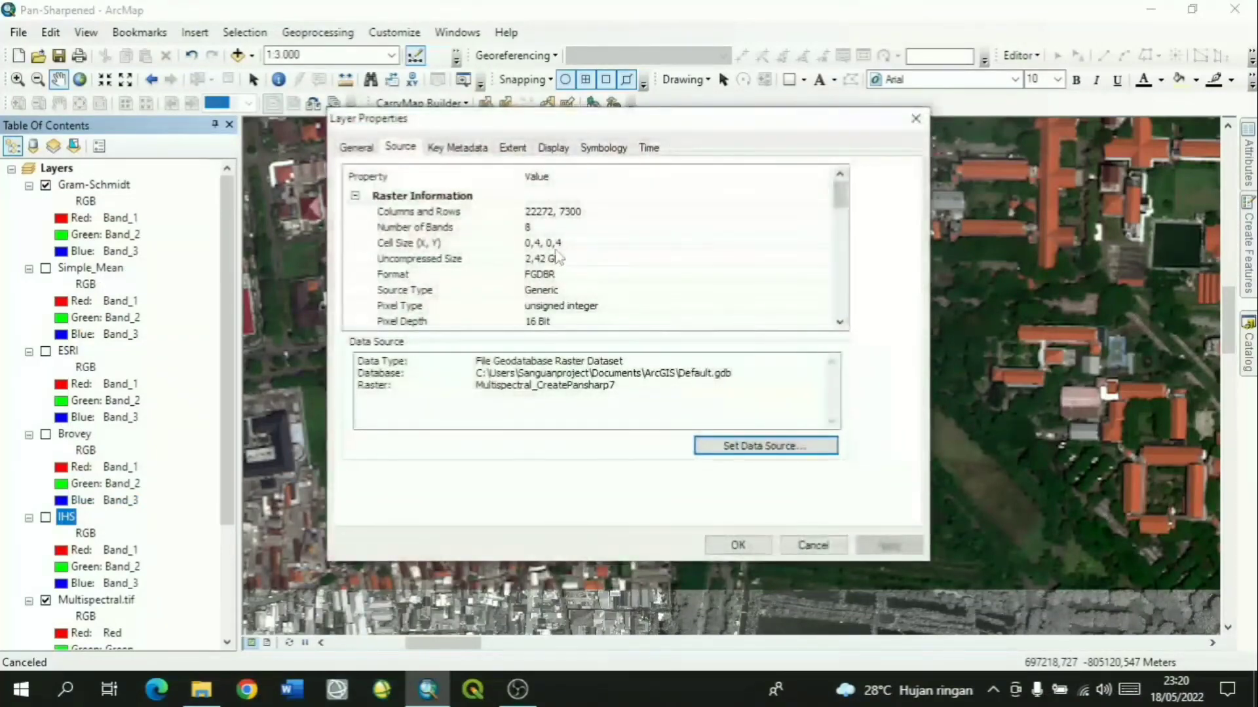
click(539, 243)
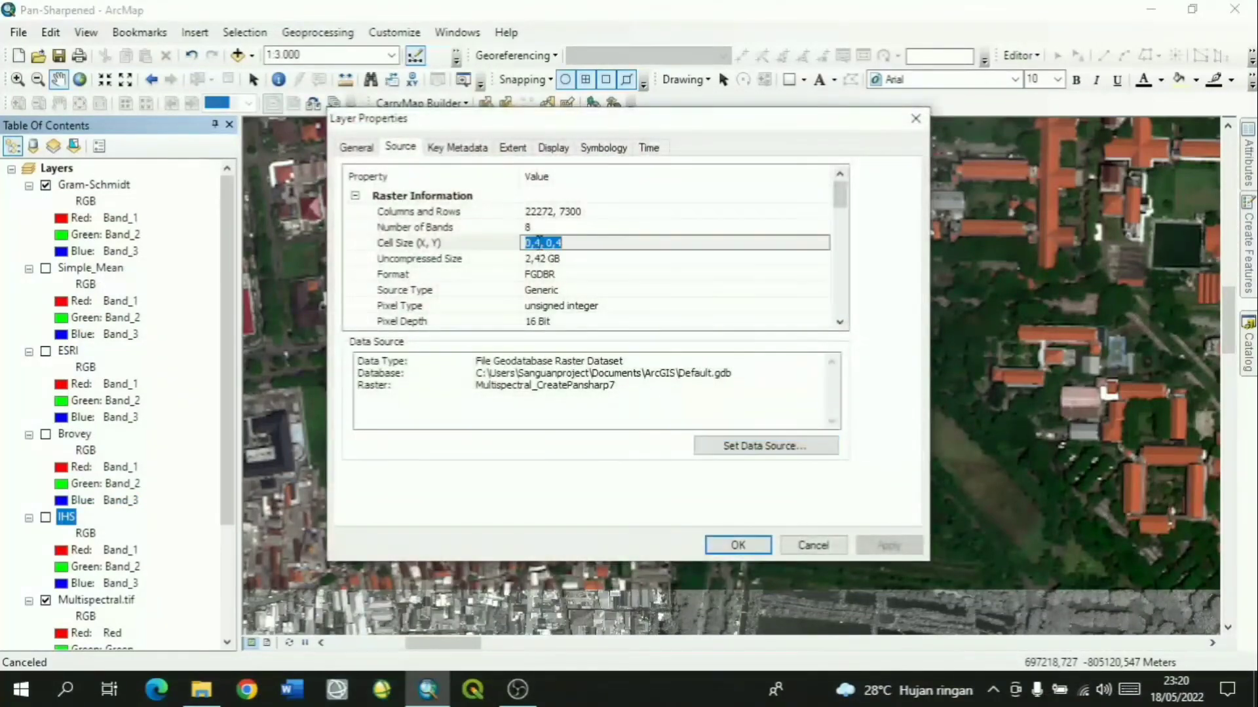
click(477, 243)
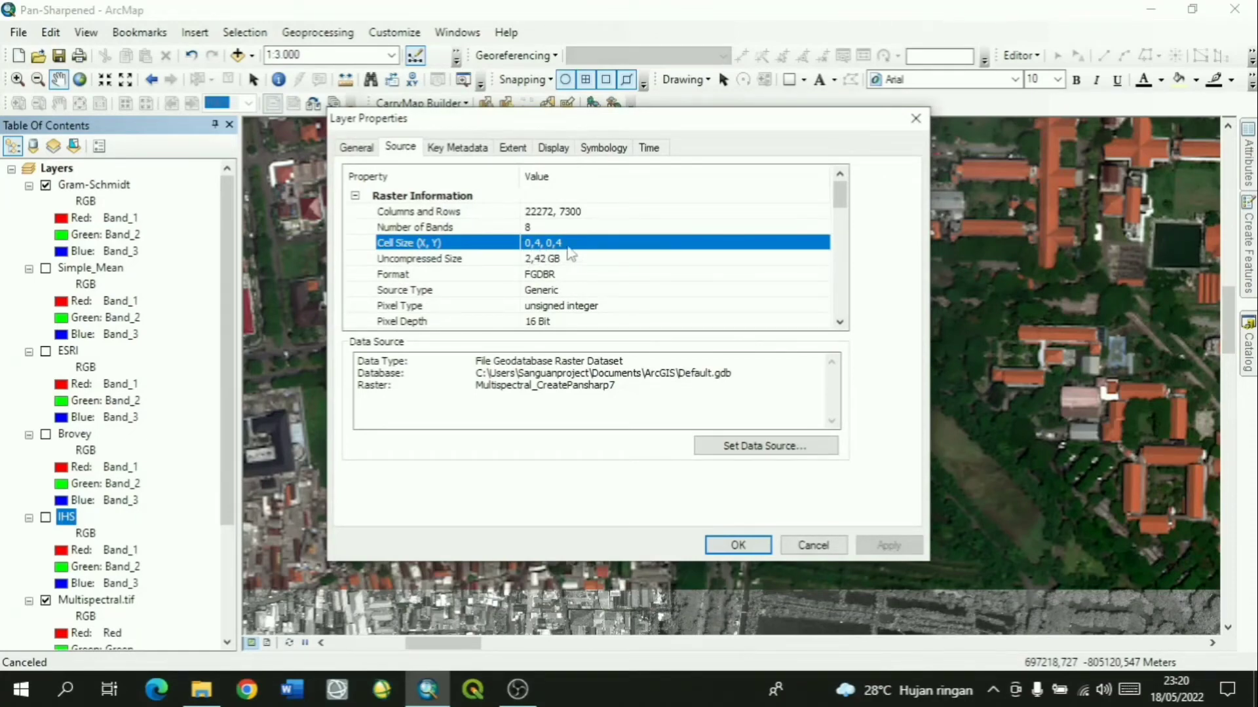
click(728, 546)
Hide the Gram-Schmidt layer and examine the multispectral image around the roundabout and adjacent houses at 1:1.500 scale
drag(688, 337, 645, 452)
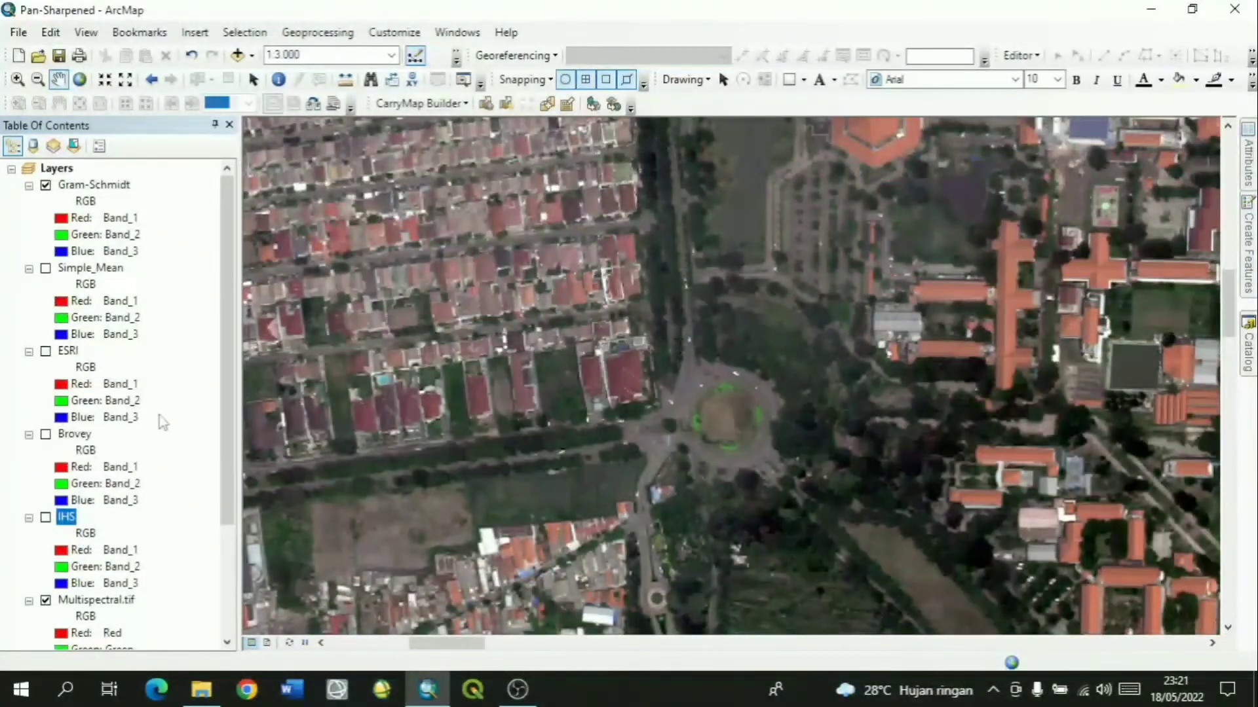
click(45, 185)
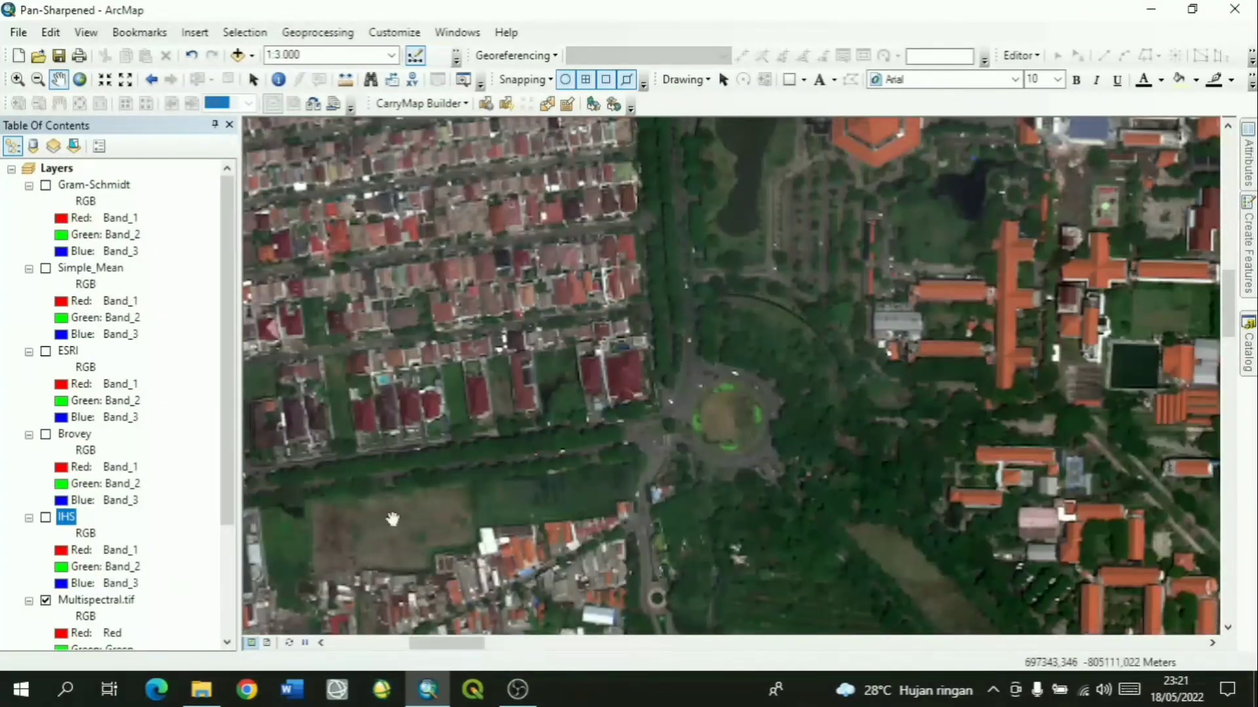
drag(582, 455, 706, 508)
scroll(707, 508, up, 1)
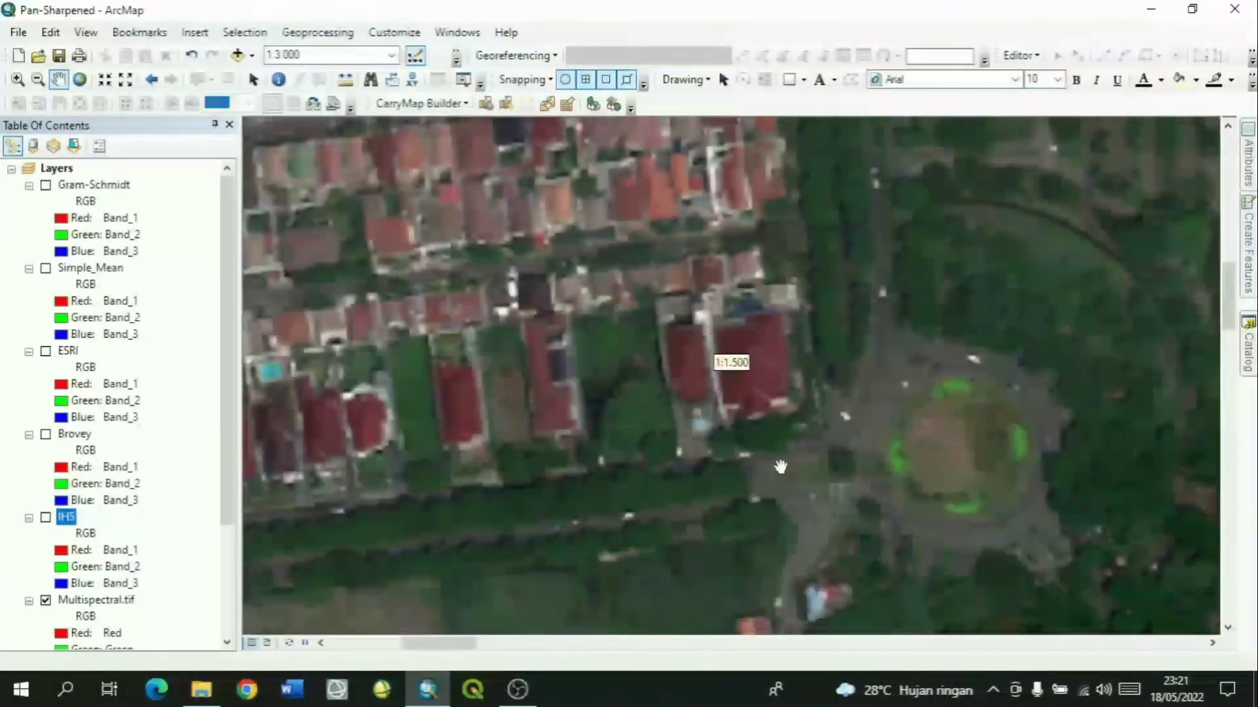
drag(861, 445, 727, 284)
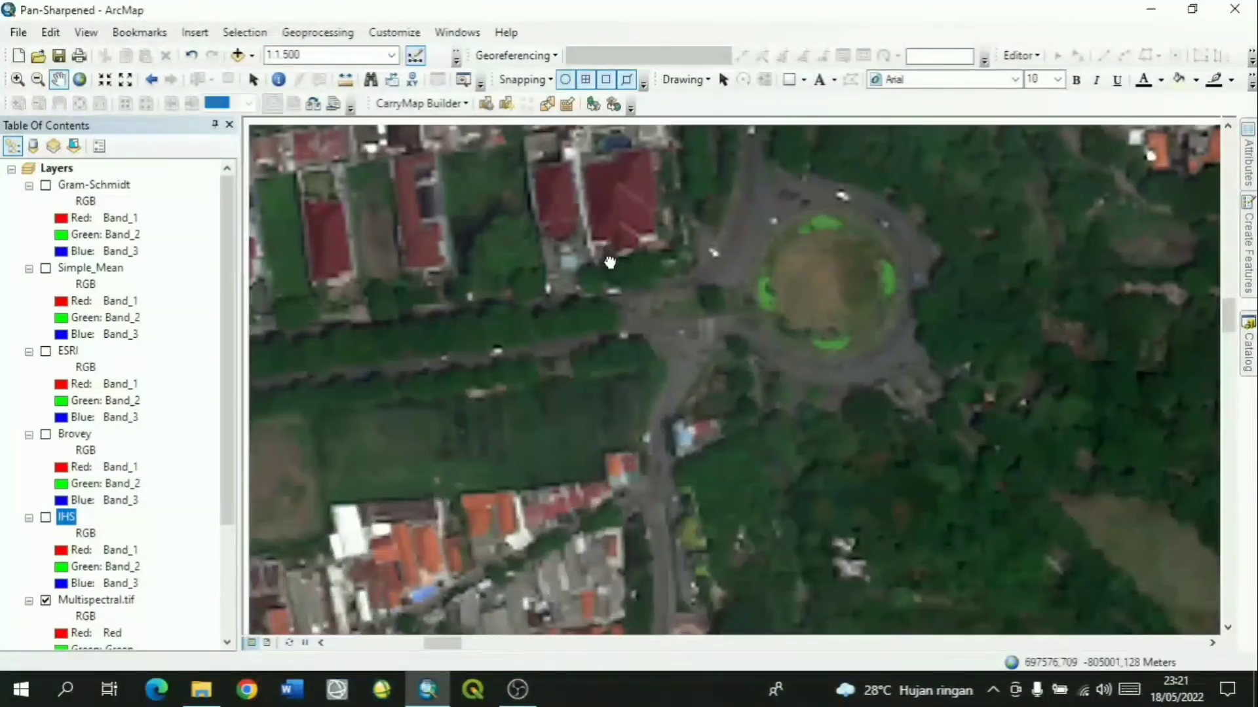
drag(600, 251, 641, 306)
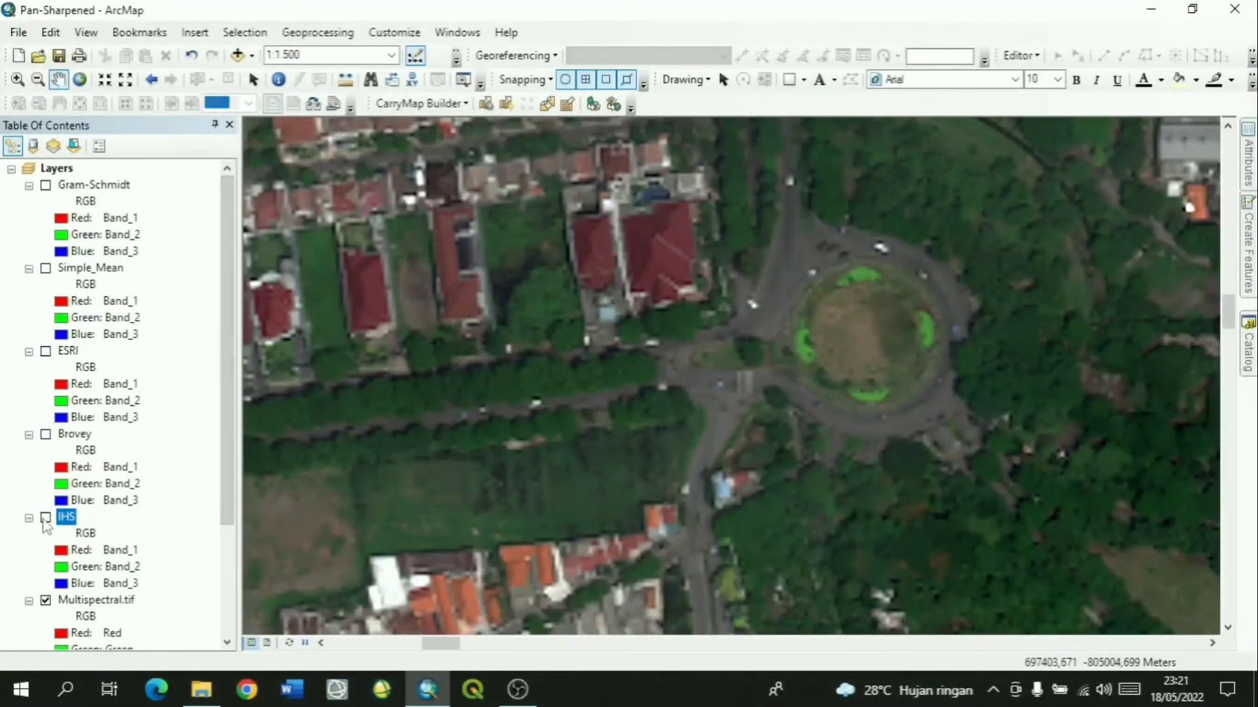
Display the IHS, Brovey, ESRI, Simple_Mean and Gram-Schmidt results one after another over the roundabout to compare their colours and detail
click(46, 518)
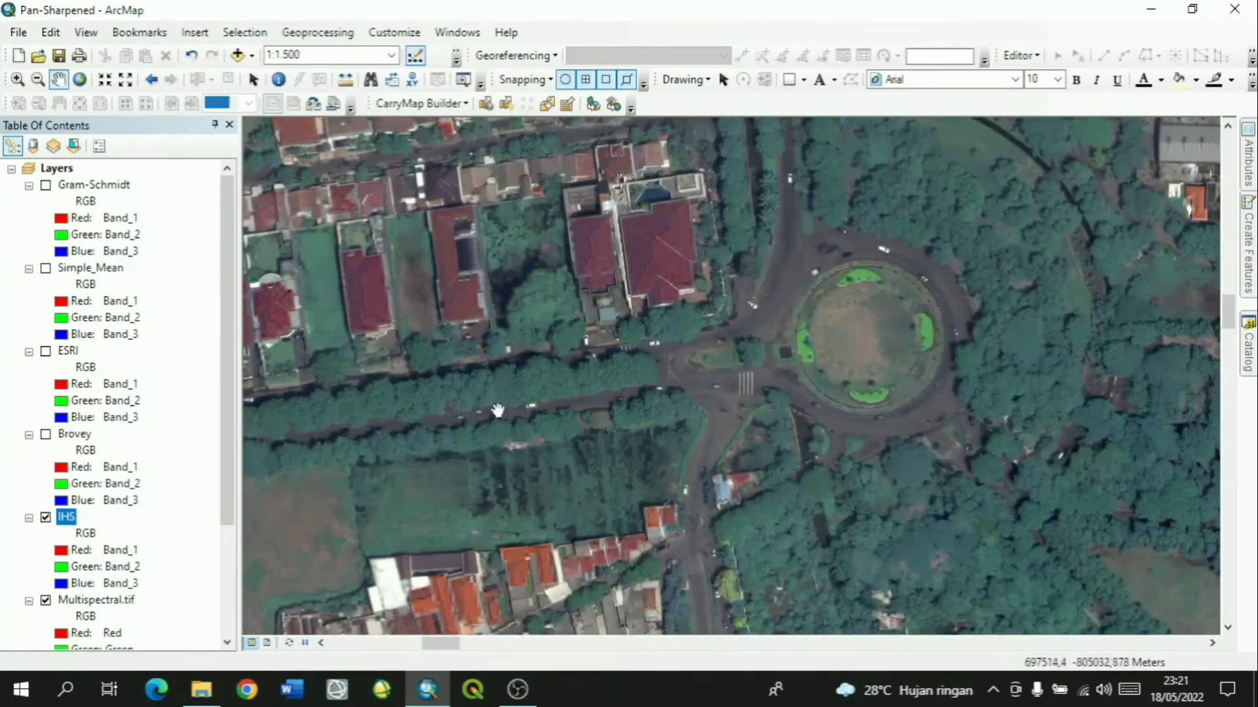
click(46, 435)
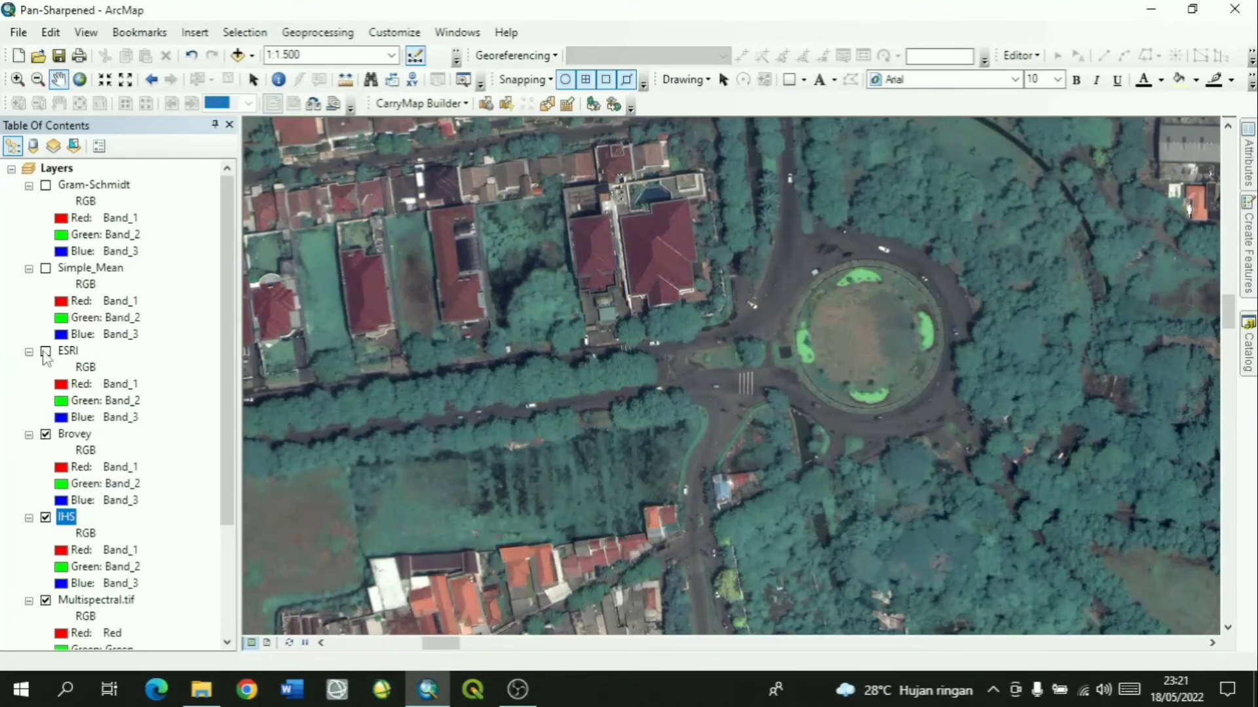
click(46, 351)
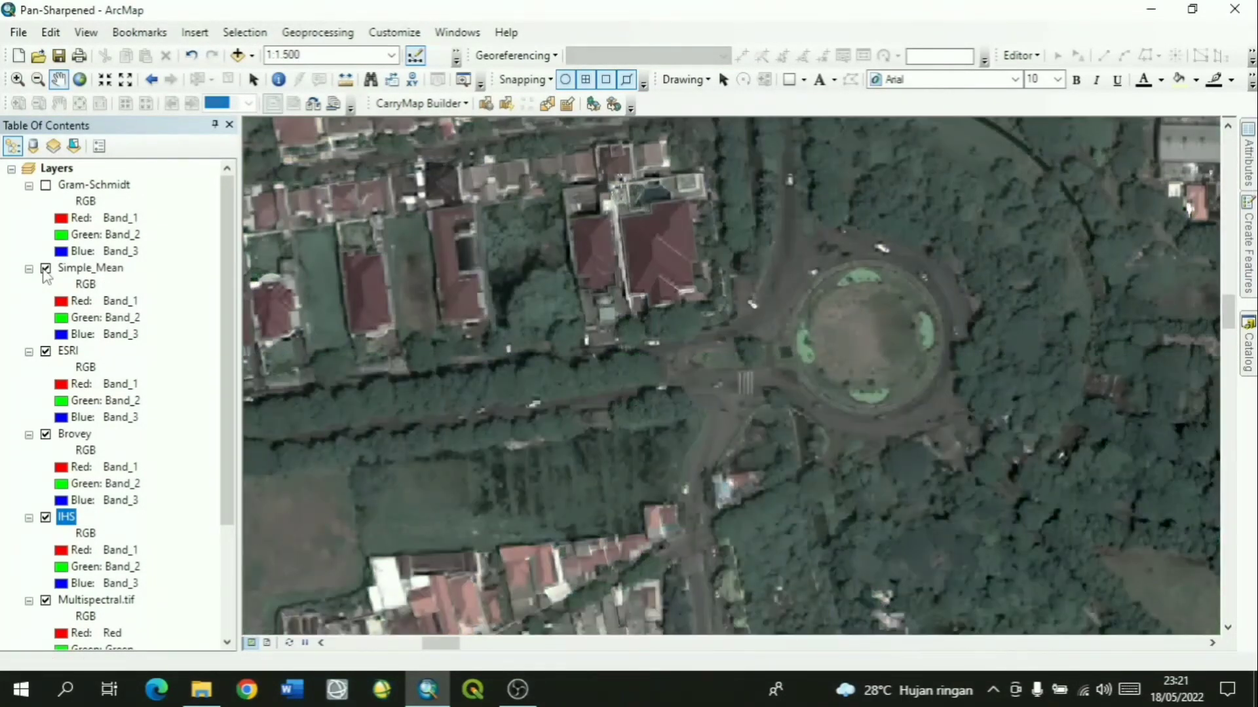
click(46, 185)
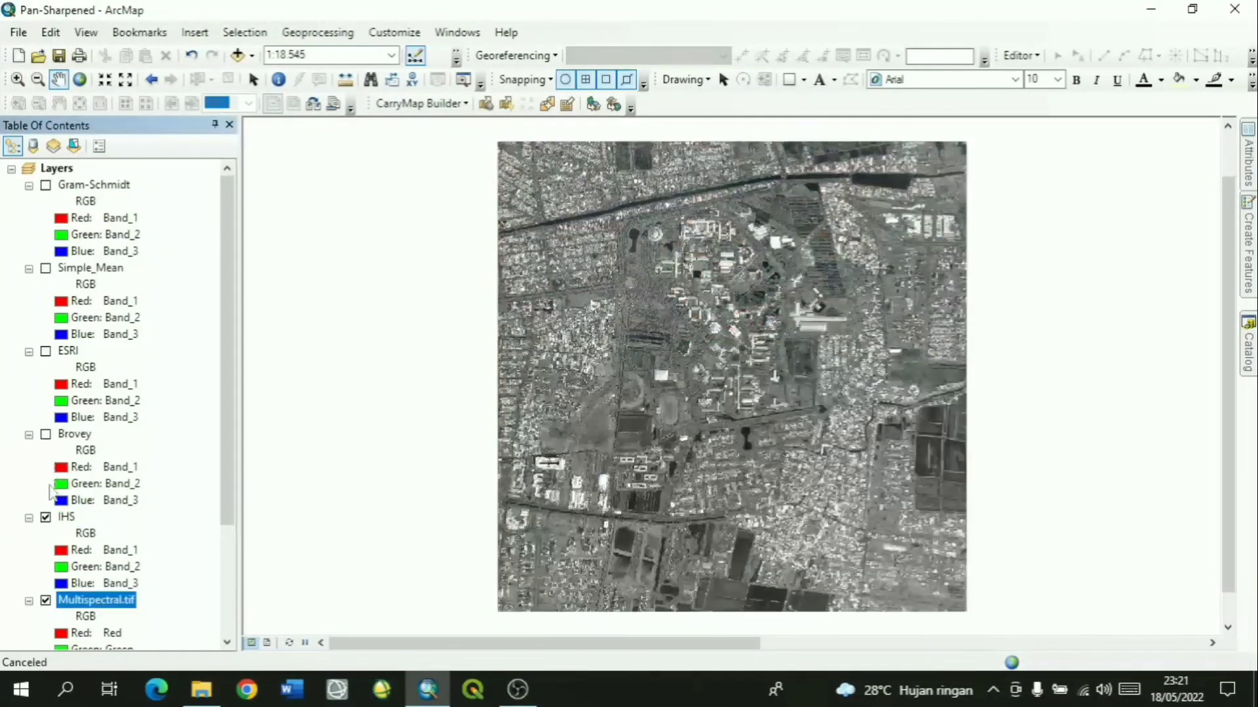
Hide the IHS layer and view the original multispectral image over the whole area at 1:15.000 scale
click(46, 518)
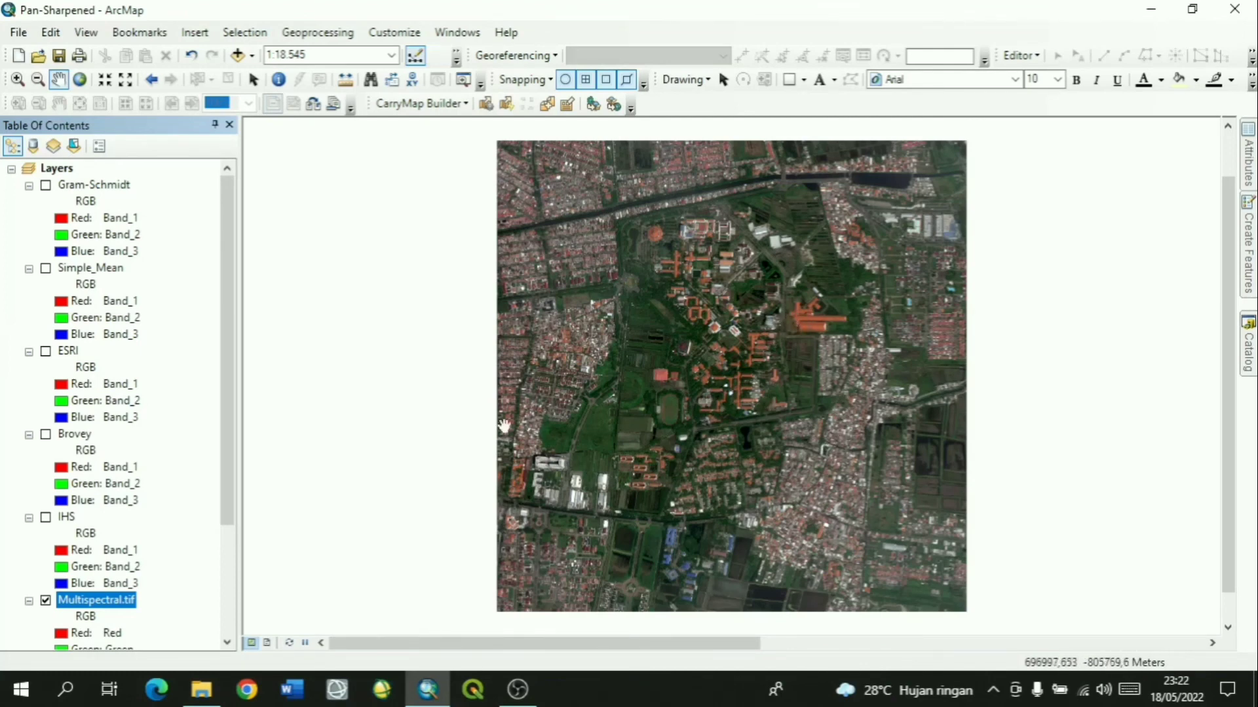
scroll(79, 592, down, 3)
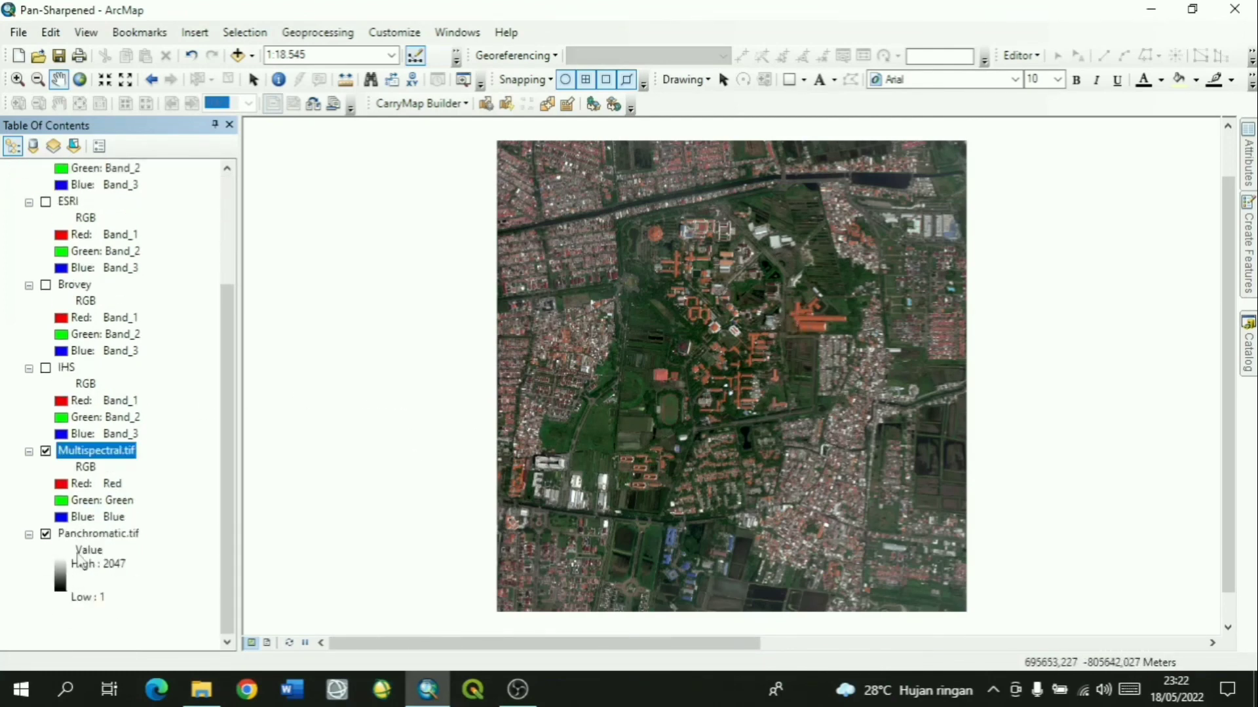
click(77, 537)
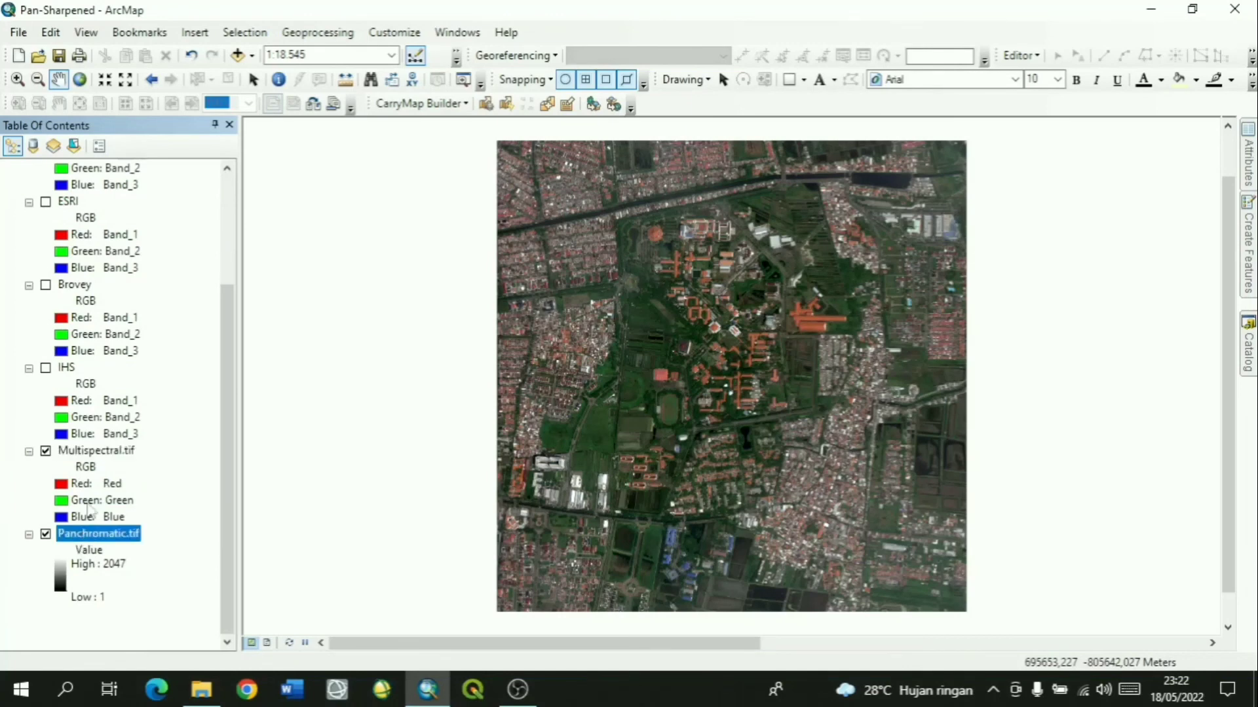
click(91, 452)
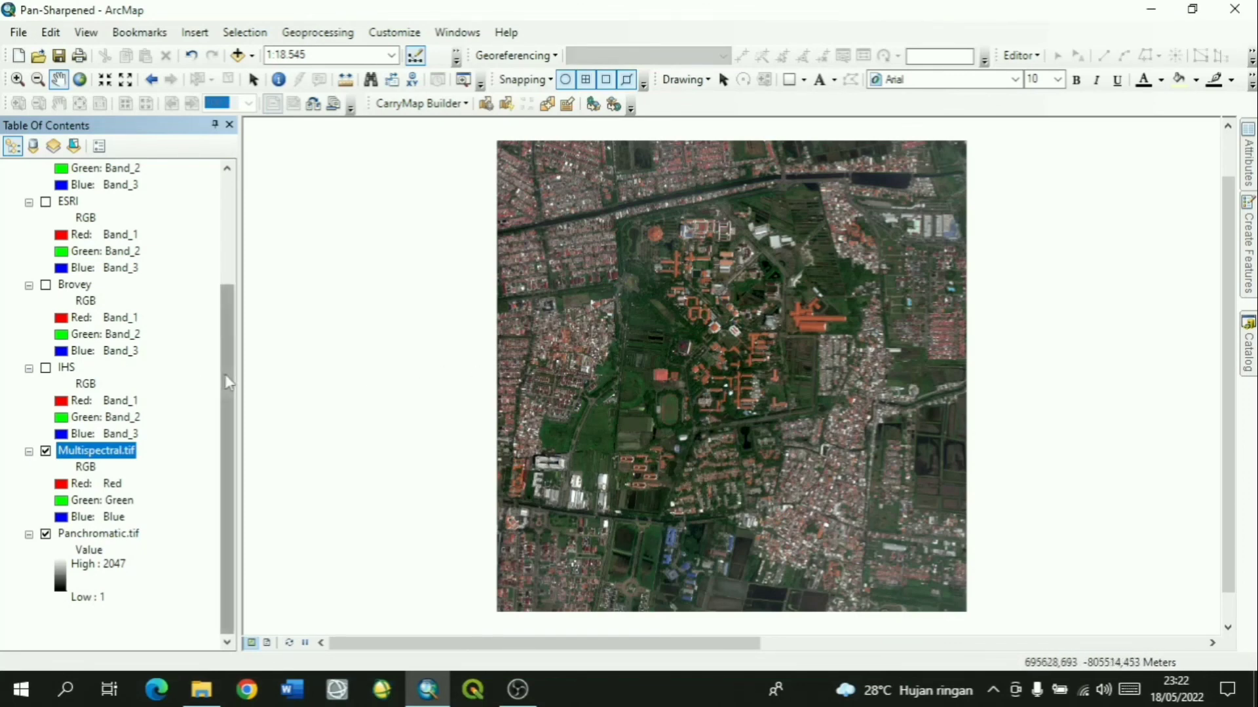
drag(226, 375, 234, 268)
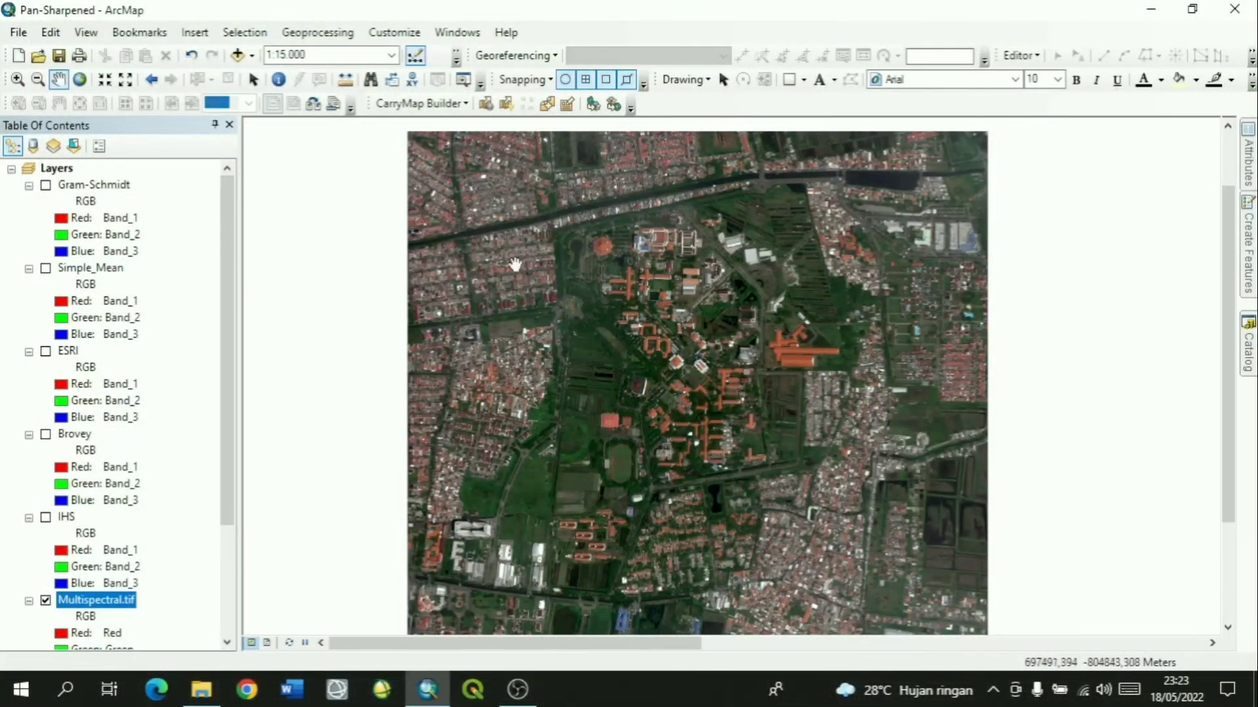
drag(651, 304, 663, 290)
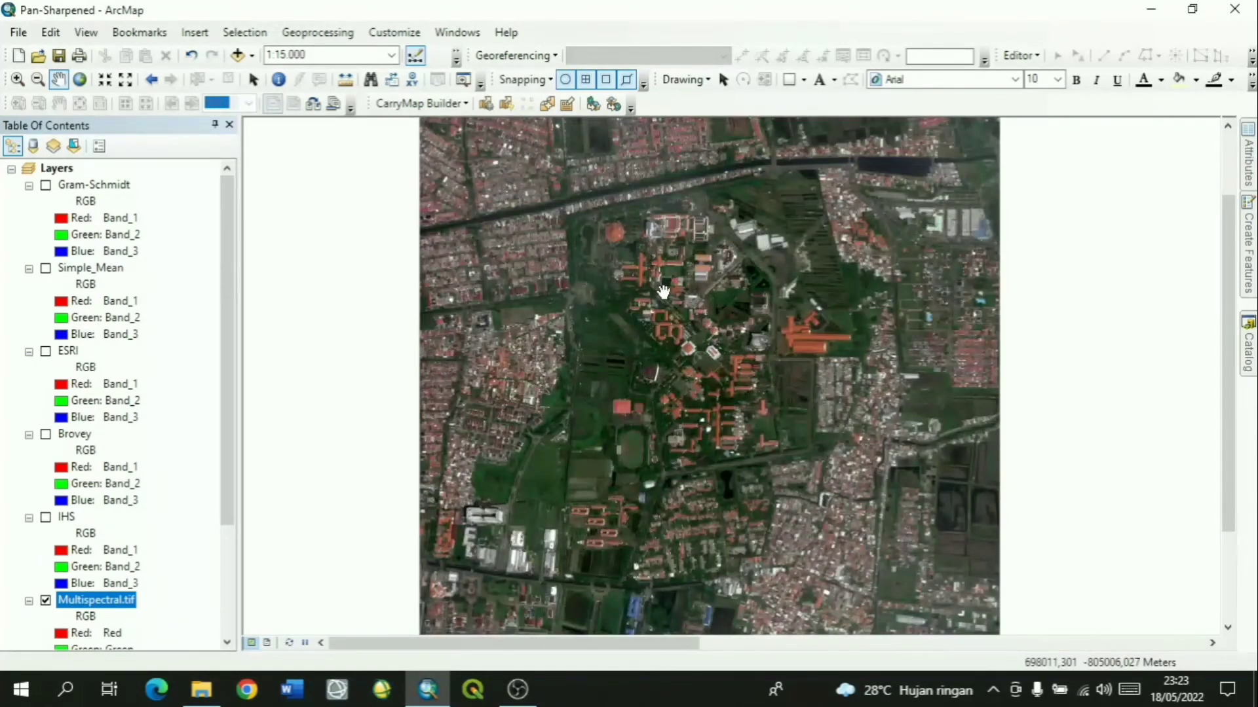